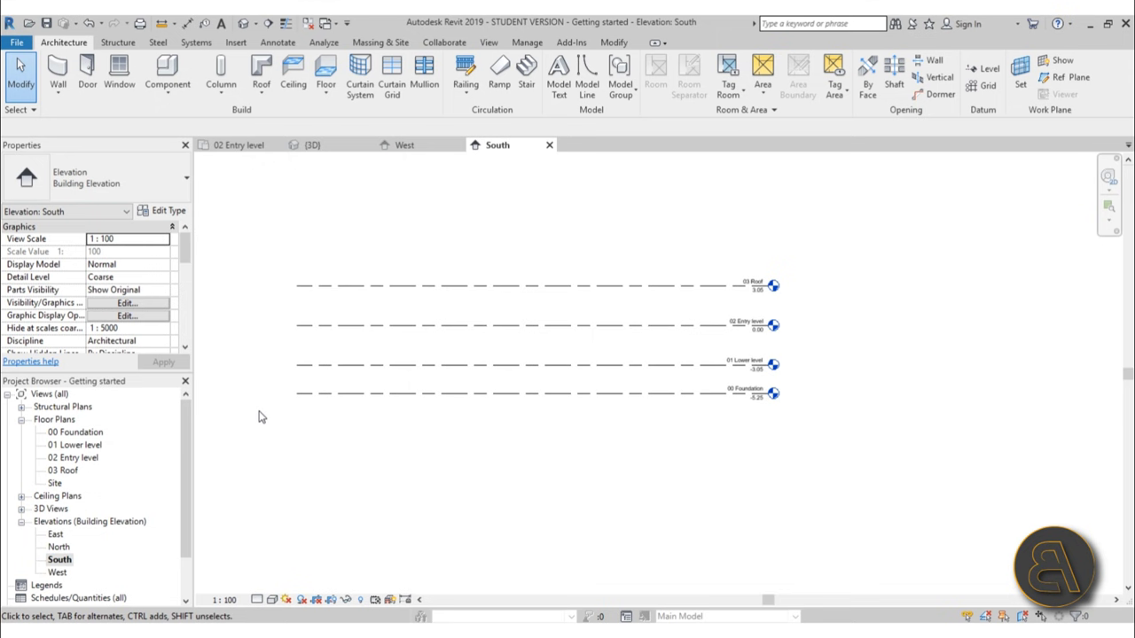
# Open the 00 Foundation floor plan and start placing an architectural wall.
pyautogui.doubleClick(90, 433)
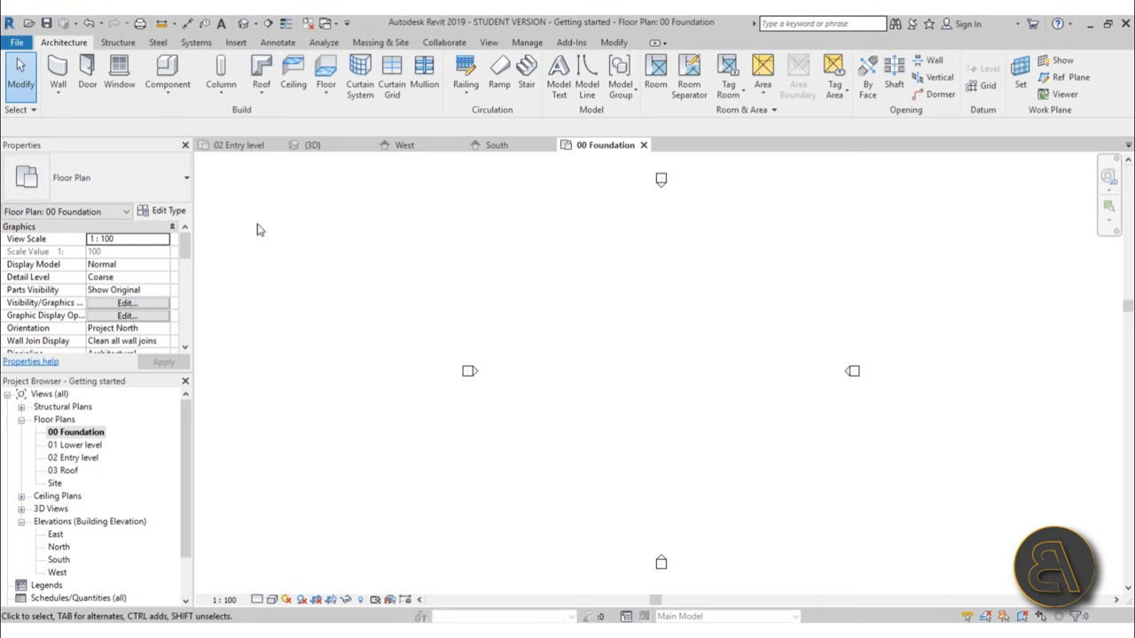
pyautogui.click(59, 97)
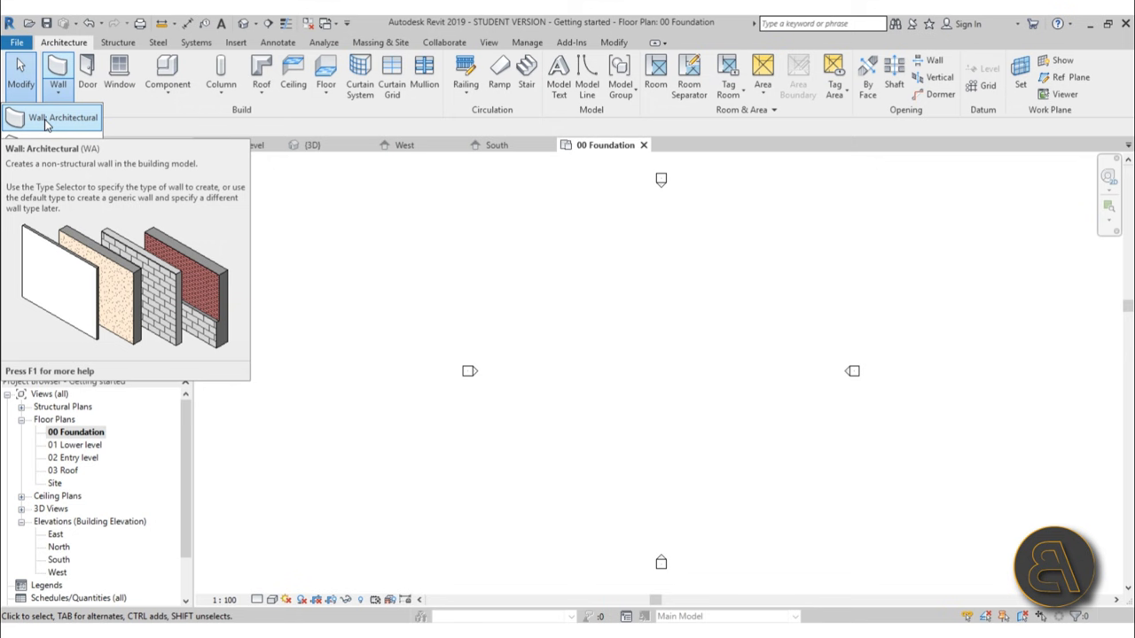
pyautogui.click(527, 275)
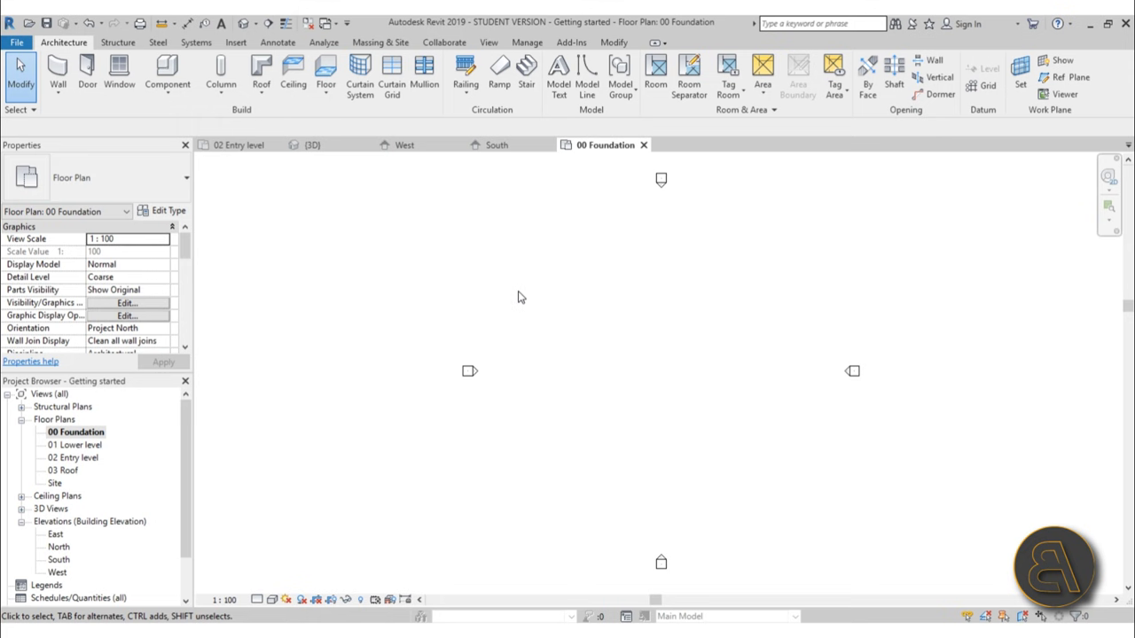
pyautogui.press('w')
pyautogui.press('a')
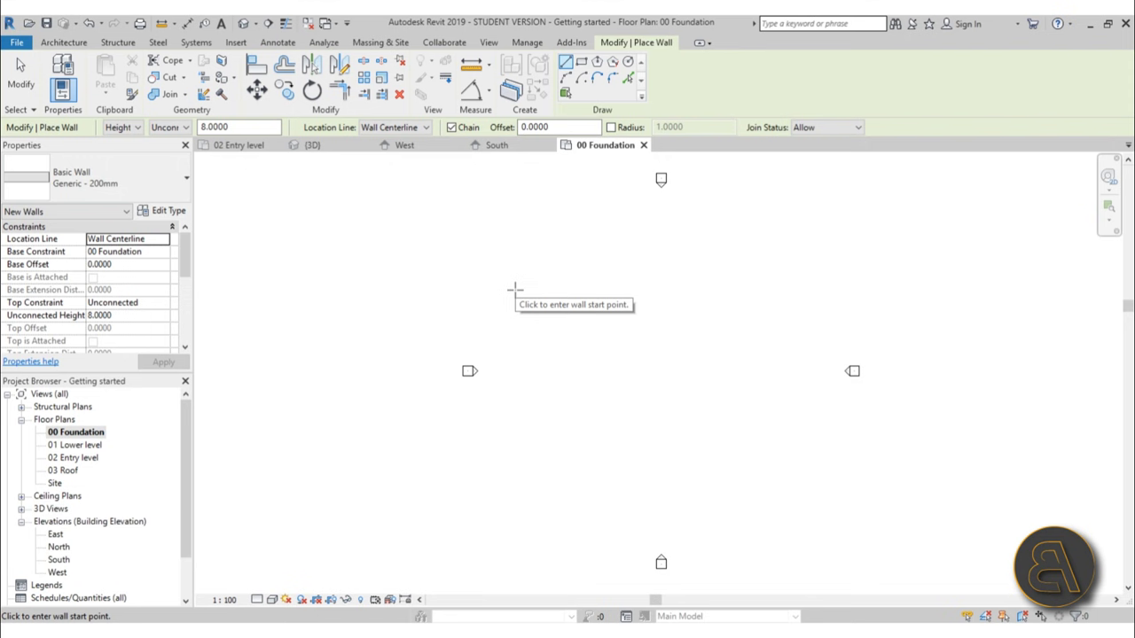
# Set the new wall's type to Retaining - 300mm Concrete and its height up to 02 Entry level.
pyautogui.click(130, 187)
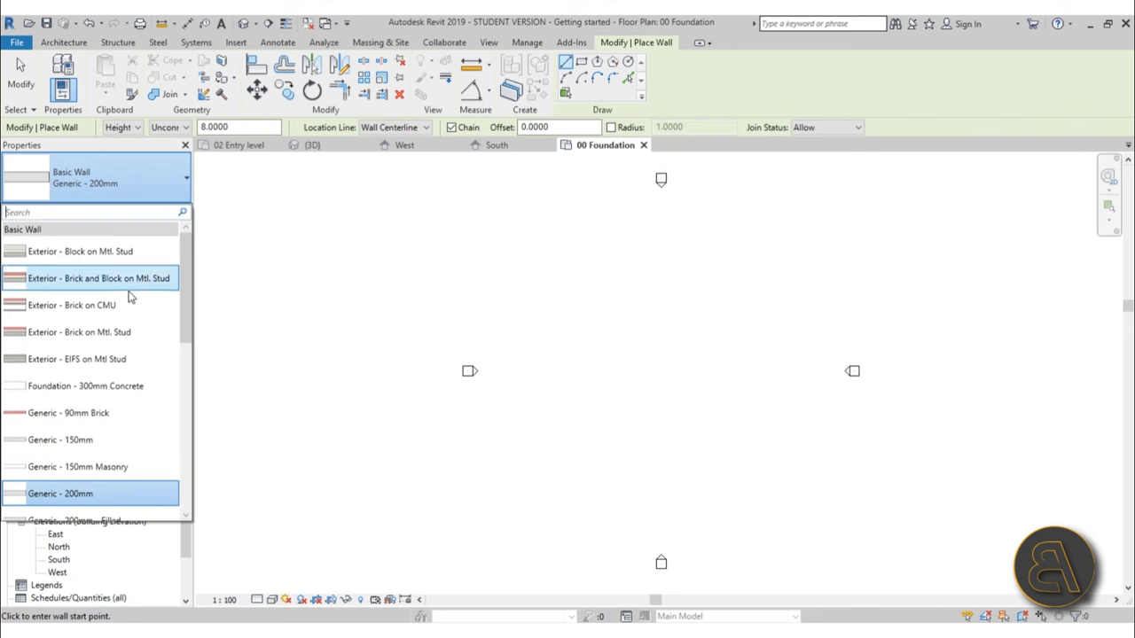
pyautogui.scroll(-2, 127, 306)
pyautogui.scroll(-3, 127, 308)
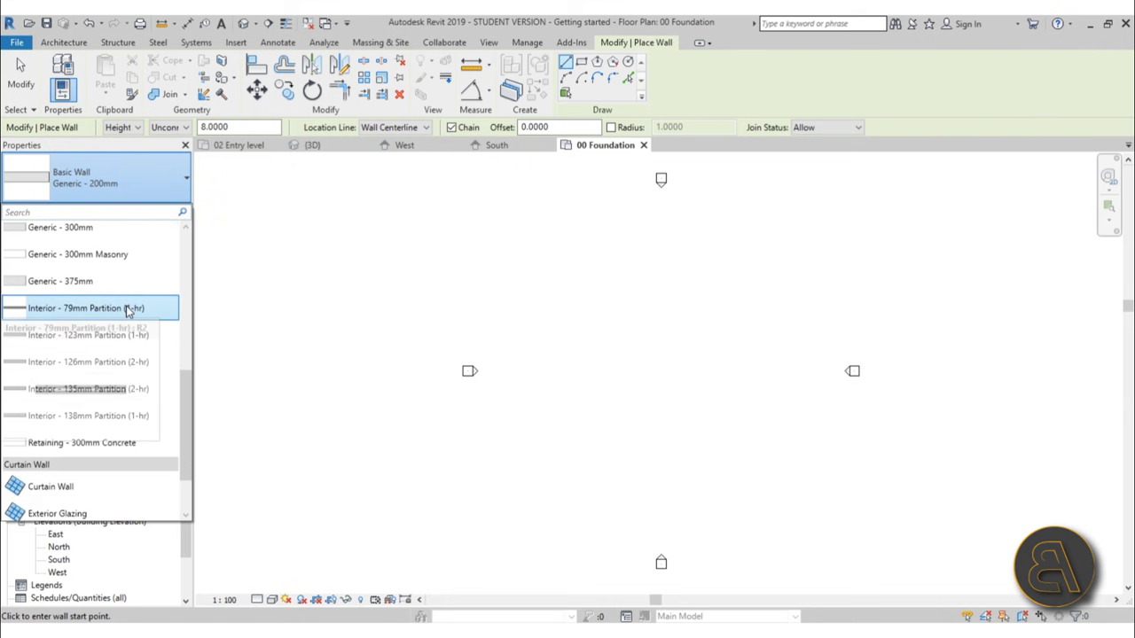
pyautogui.press('Down')
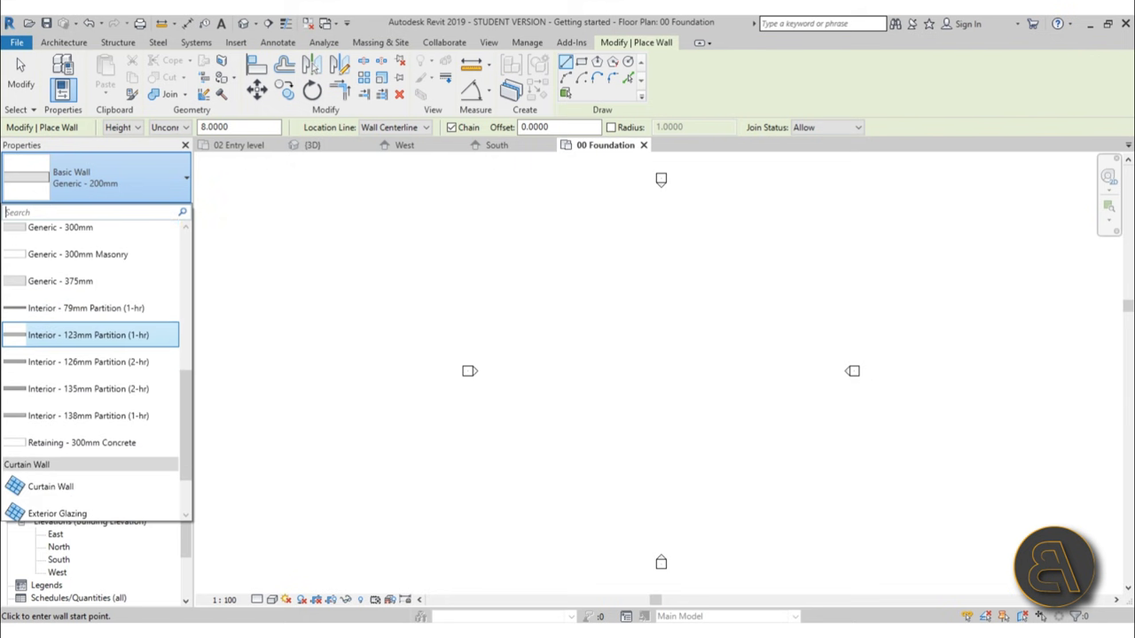
pyautogui.click(100, 442)
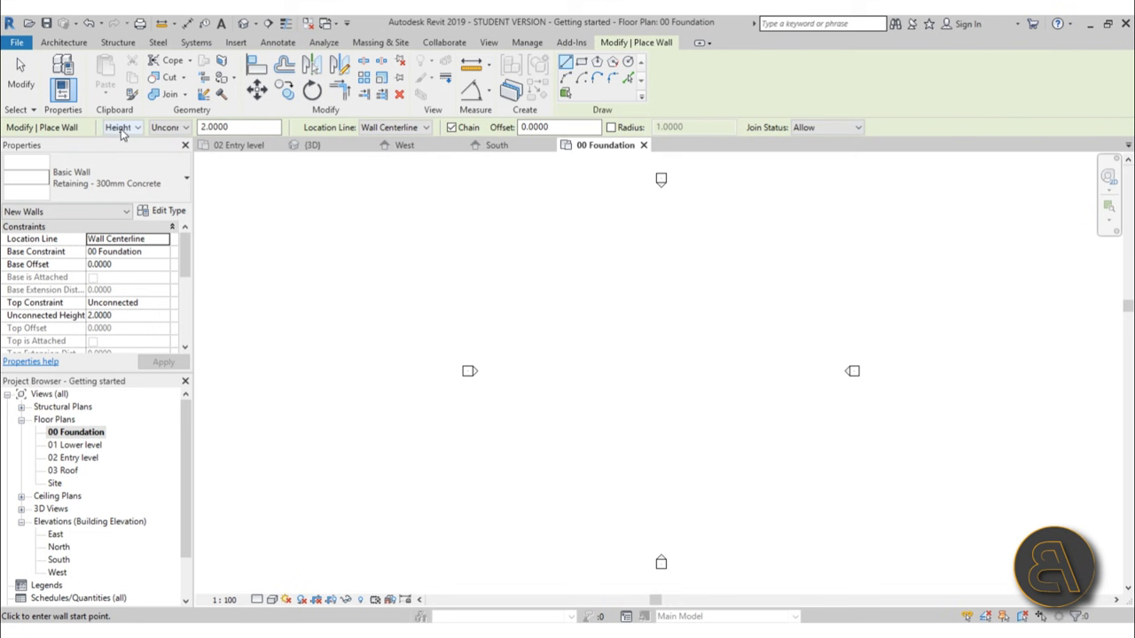
pyautogui.click(168, 129)
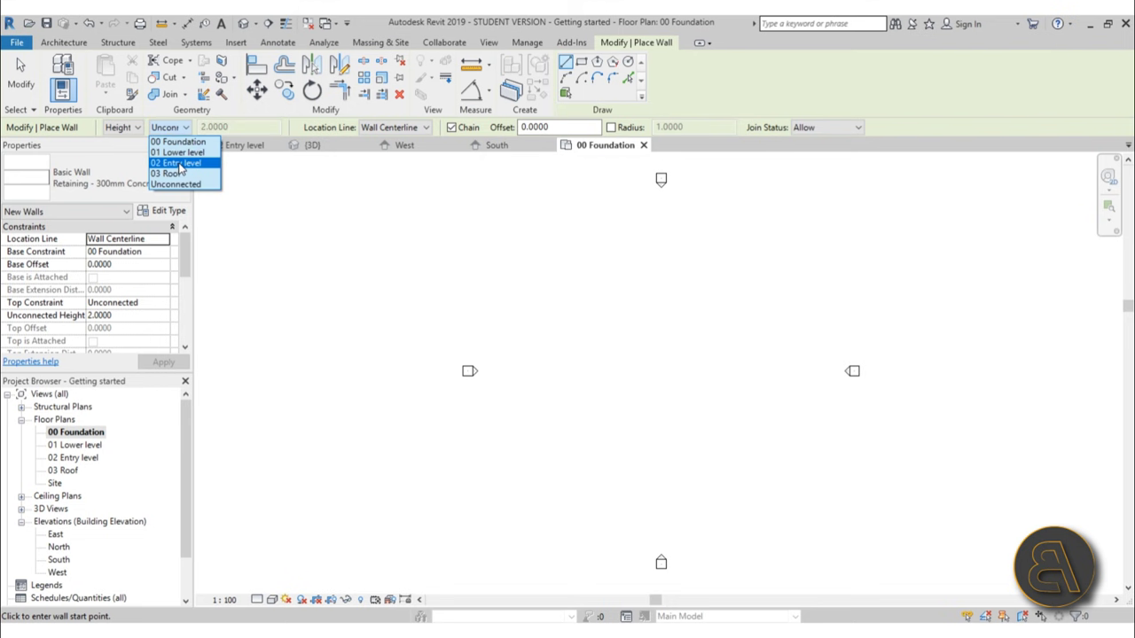
pyautogui.click(172, 165)
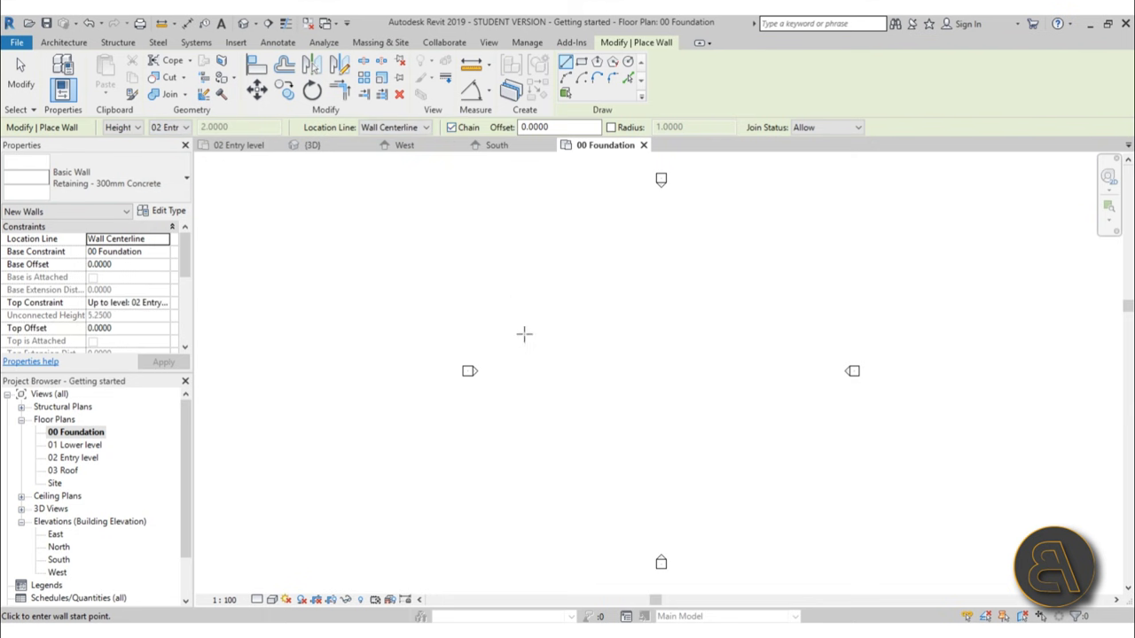
# Draw a trial L of two walls with chaining turned off partway, and delete both walls.
pyautogui.click(598, 411)
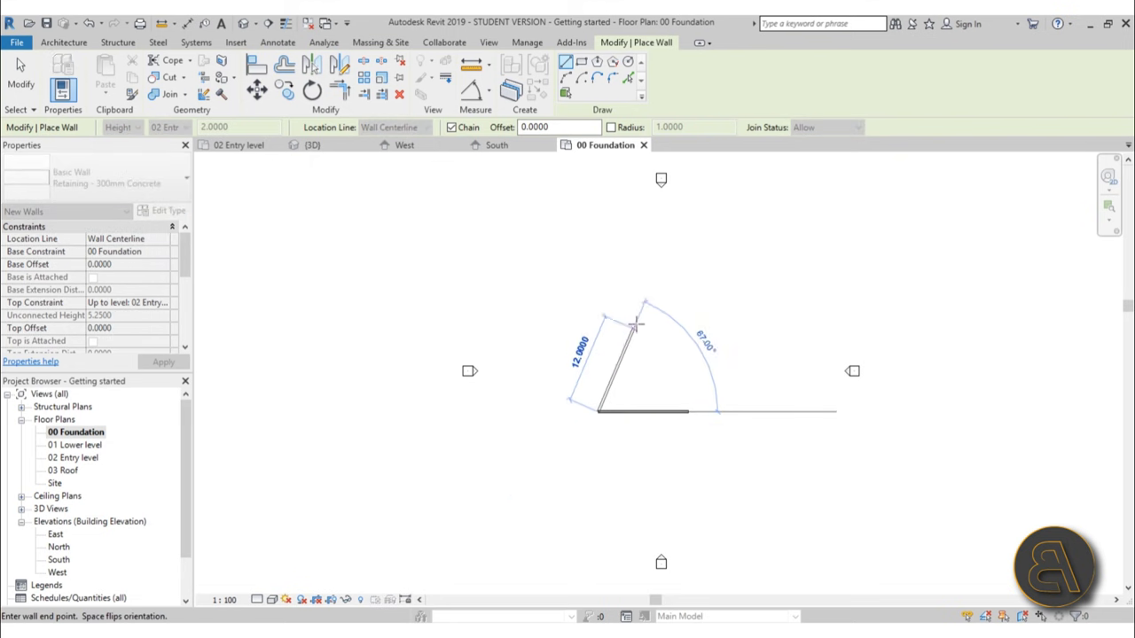
pyautogui.click(452, 127)
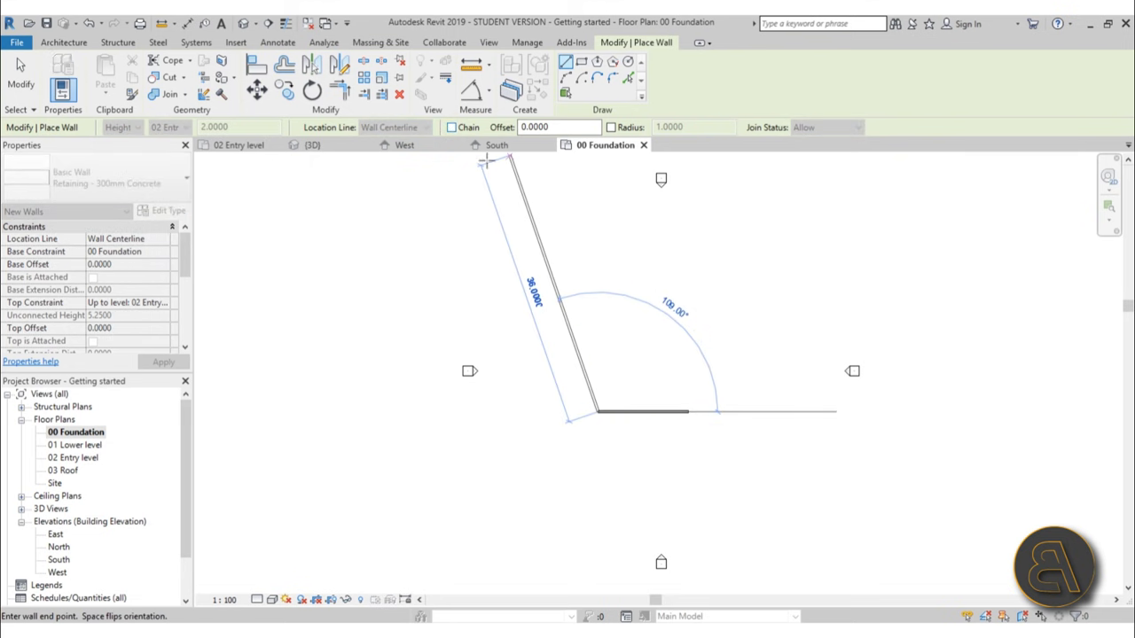
pyautogui.click(599, 349)
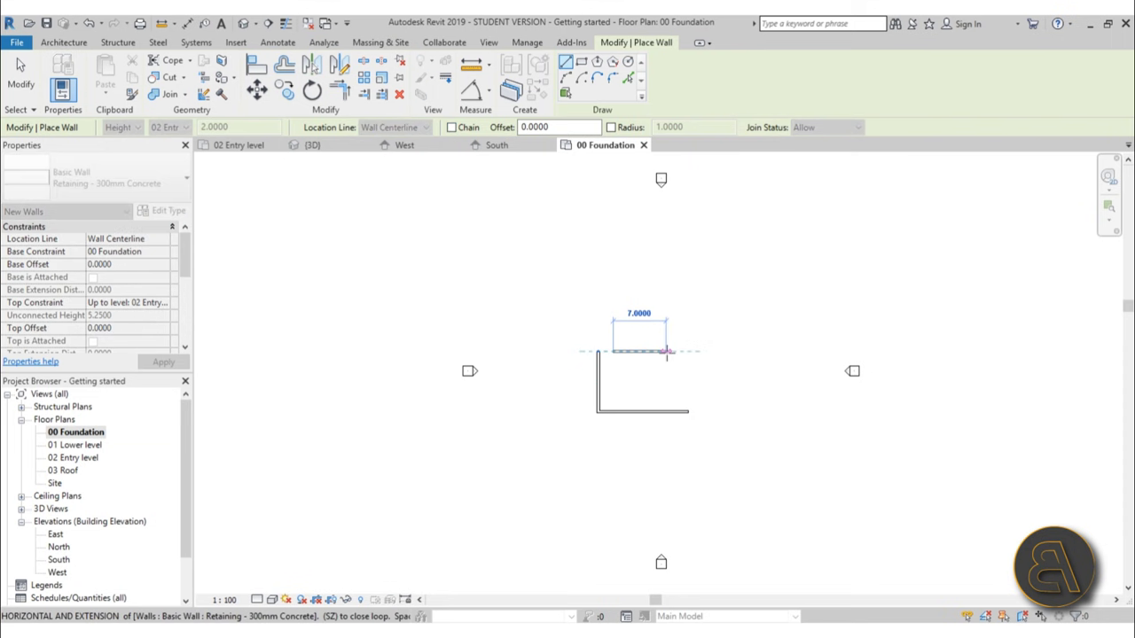
pyautogui.press('Escape')
pyautogui.press('Escape')
pyautogui.moveTo(537, 339); pyautogui.dragTo(526, 329)
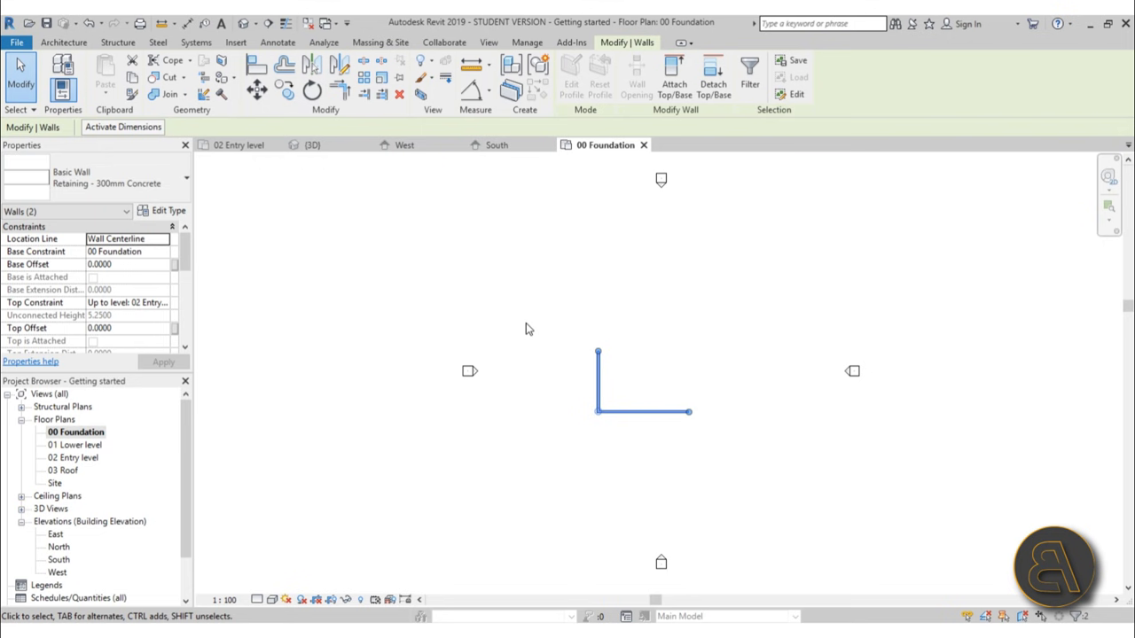
pyautogui.press('Delete')
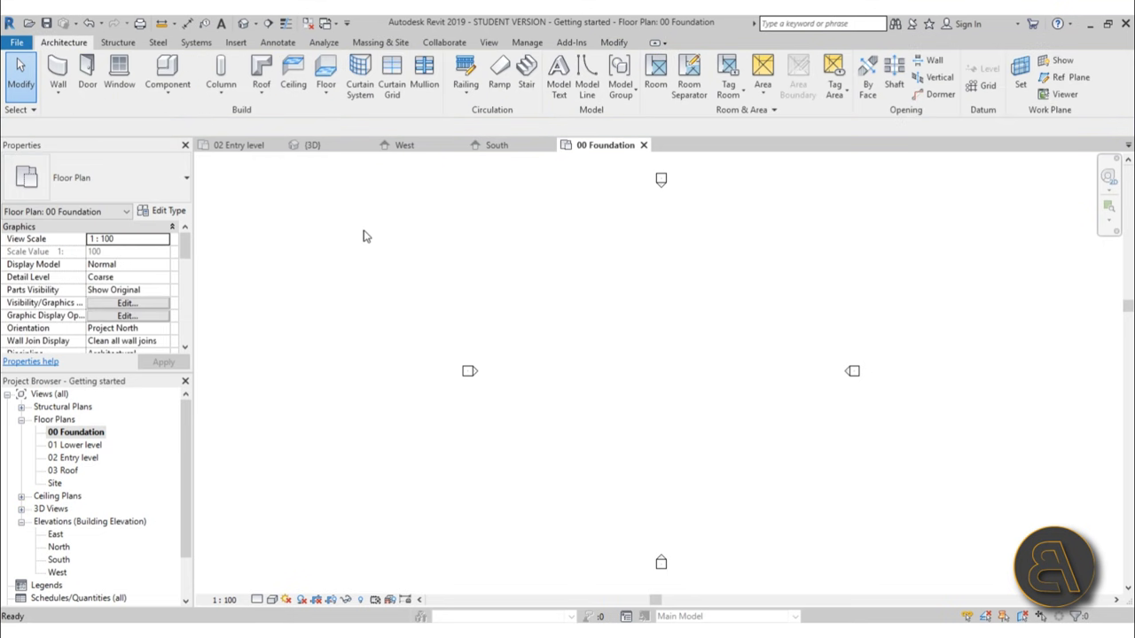
# Draw a short horizontal trial wall with Join Status set to Allow, and delete it.
pyautogui.press('w')
pyautogui.press('a')
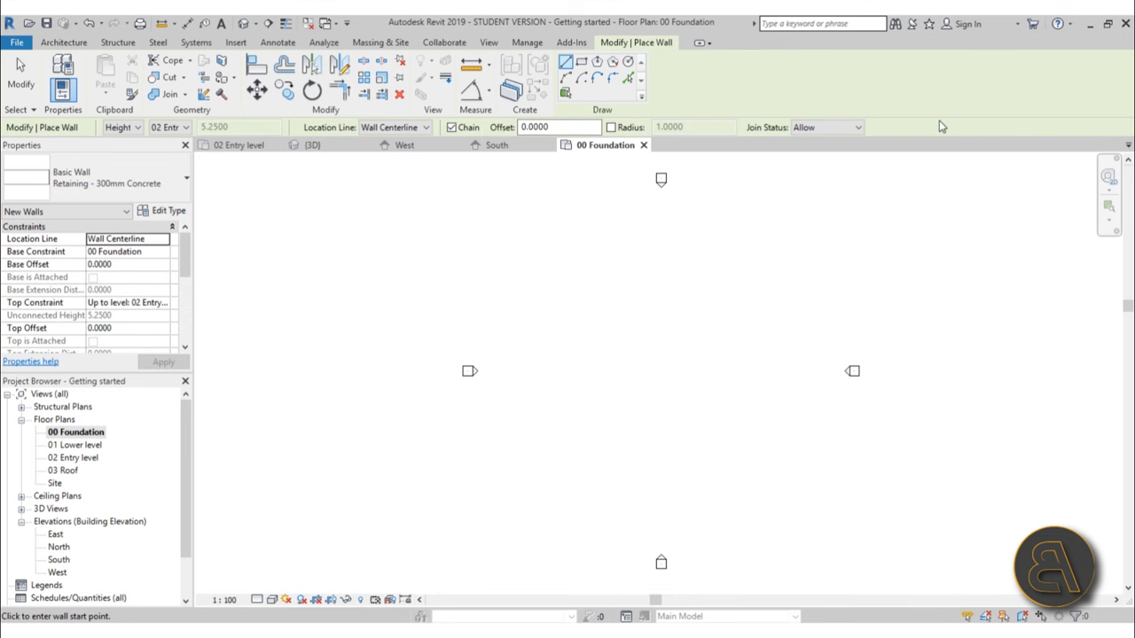
pyautogui.click(847, 128)
pyautogui.click(802, 139)
pyautogui.scroll(1, 671, 397)
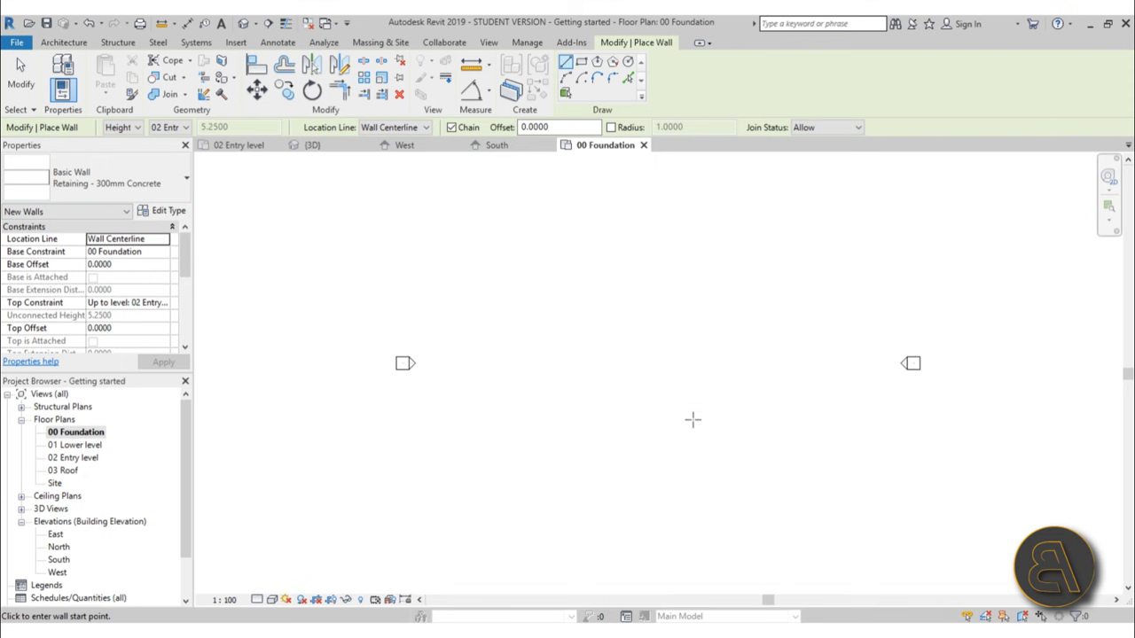
pyautogui.click(655, 418)
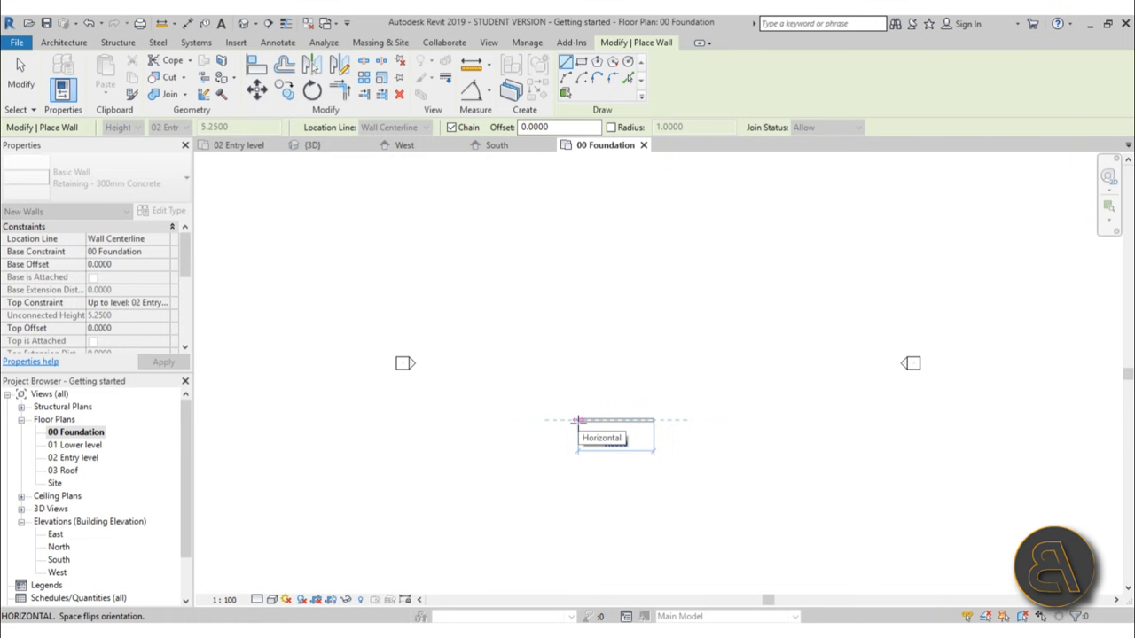
pyautogui.click(577, 420)
pyautogui.press('Escape')
pyautogui.press('Escape')
pyautogui.click(601, 427)
pyautogui.press('Delete')
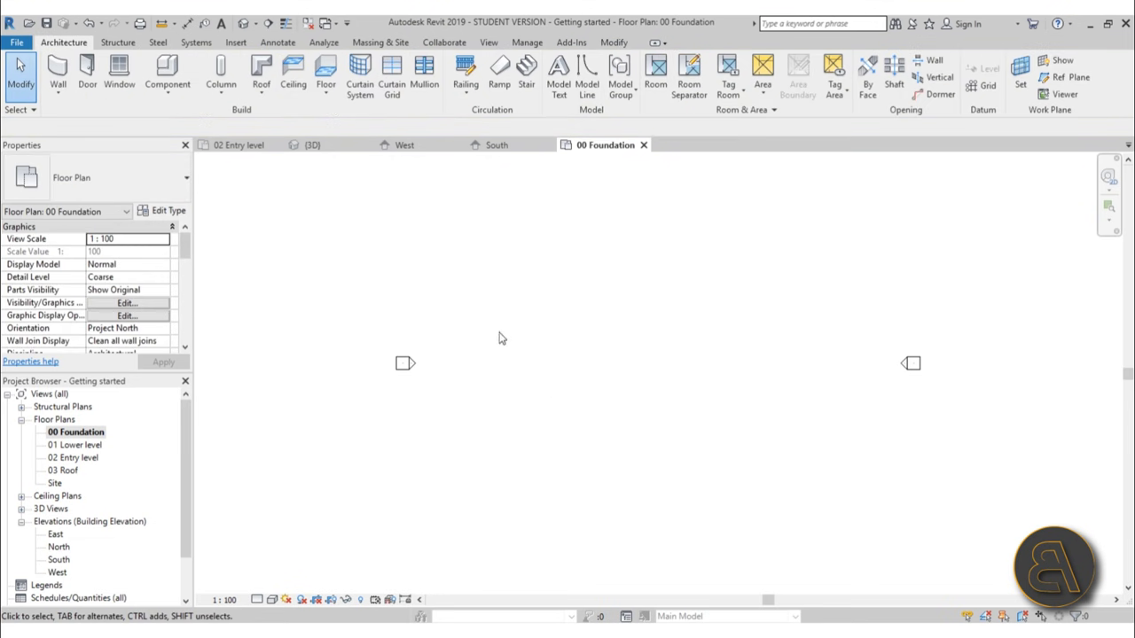
# Draw three chained retaining walls forming a U open to the east, about 7 long and 4.8 wide.
pyautogui.click(62, 76)
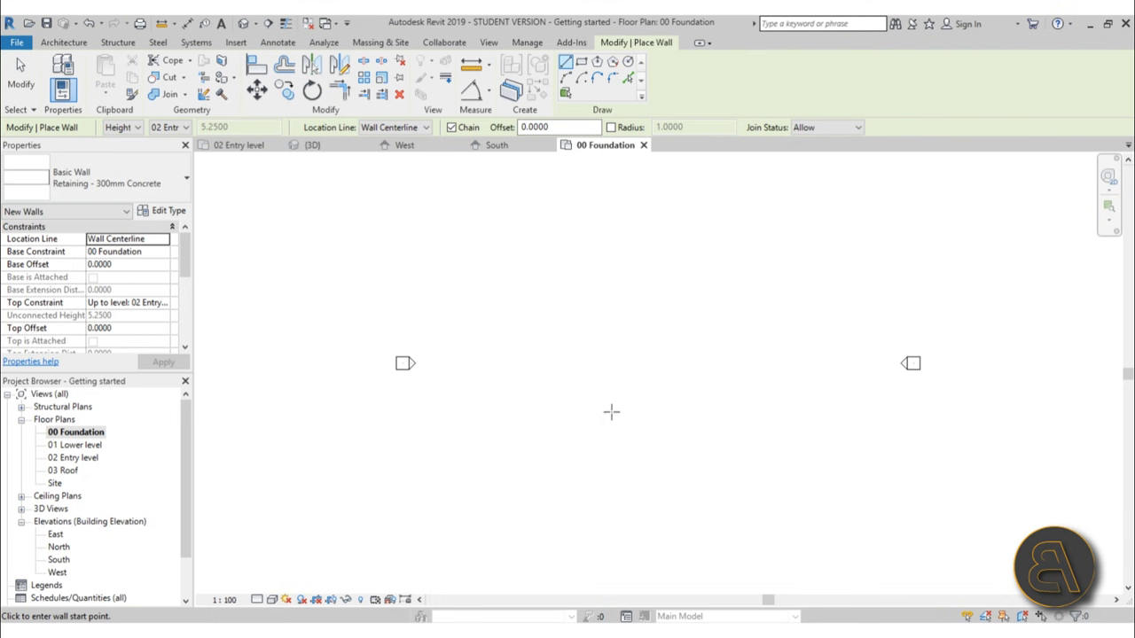
pyautogui.scroll(1, 621, 412)
pyautogui.click(679, 406)
pyautogui.click(600, 407)
pyautogui.click(600, 352)
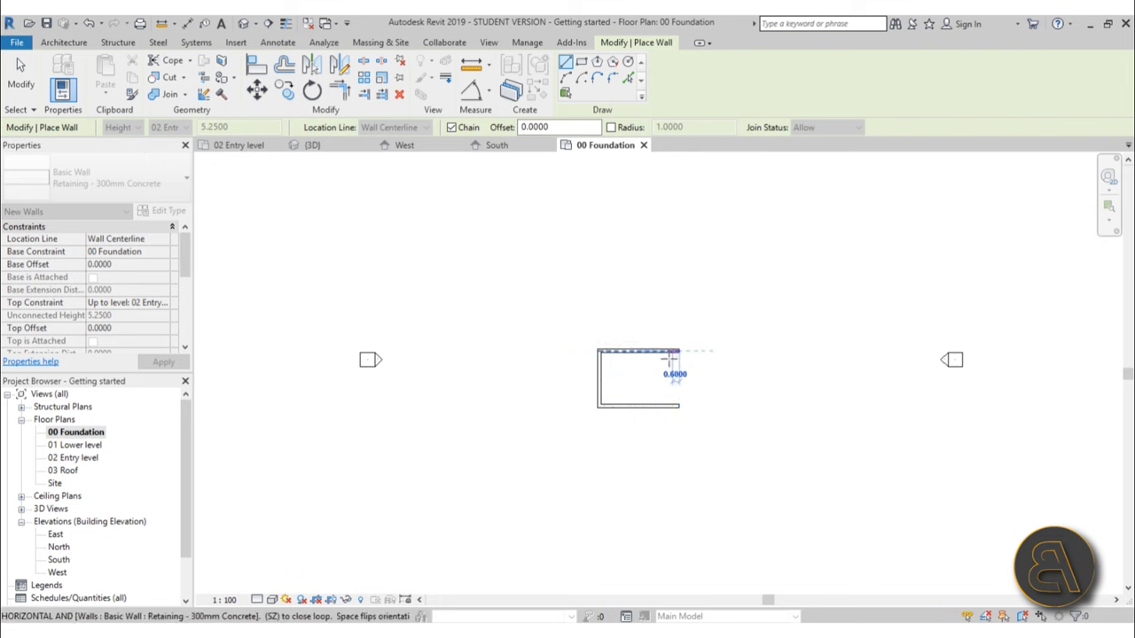
pyautogui.click(679, 352)
pyautogui.press('Escape')
pyautogui.press('Escape')
# Select the vertical west wall and set its distance to the open end of the U to 1200.
pyautogui.click(600, 379)
pyautogui.scroll(2, 652, 356)
pyautogui.scroll(1, 651, 356)
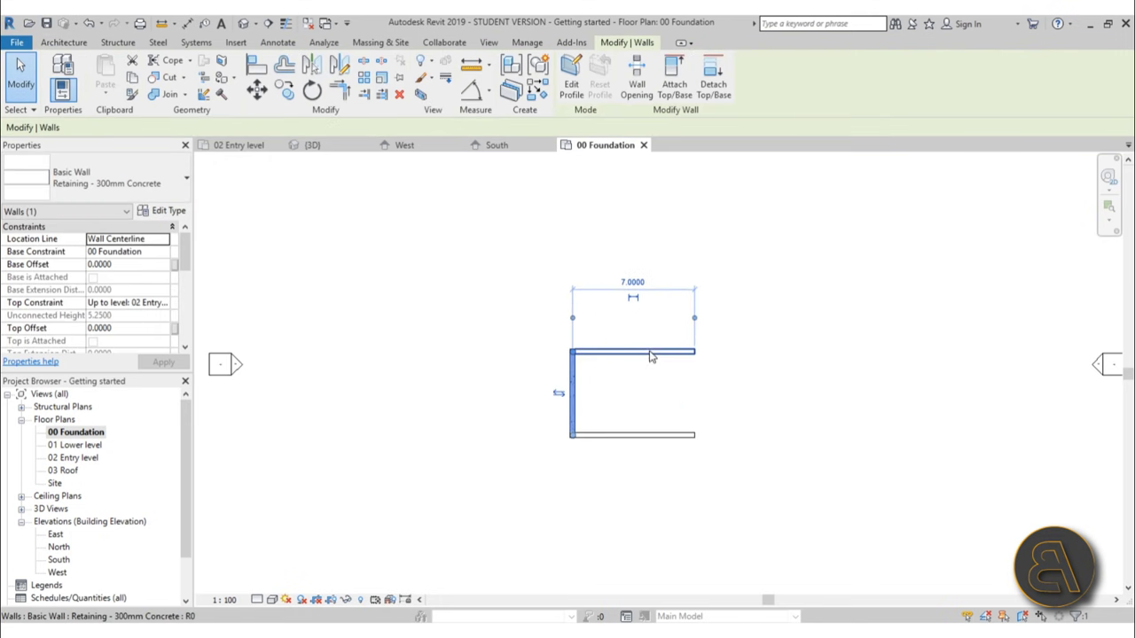
pyautogui.click(633, 280)
pyautogui.write('1200')
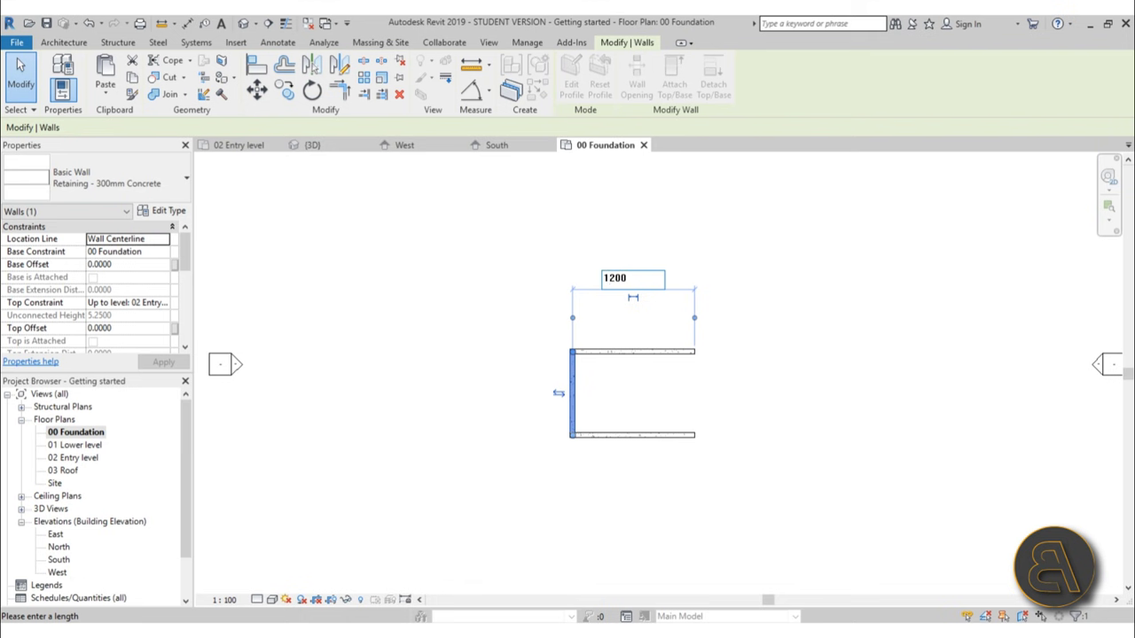
pyautogui.press('Return')
pyautogui.scroll(-3, 463, 346)
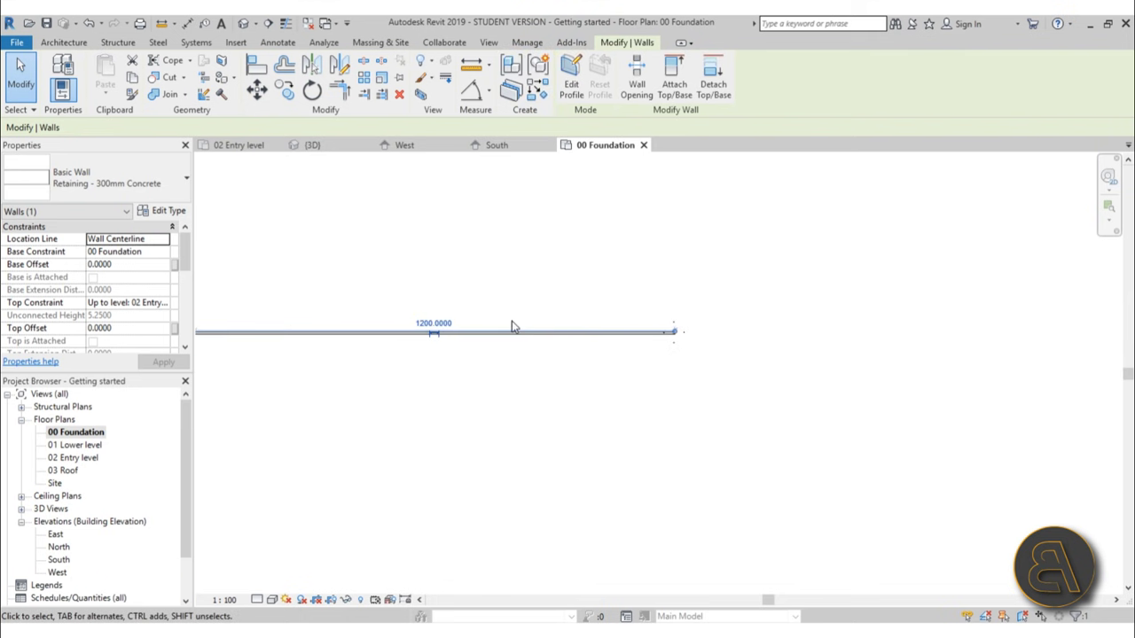
# Set the west wall's distance to the open end of the U to 12.
pyautogui.click(451, 319)
pyautogui.write('12')
pyautogui.press('Return')
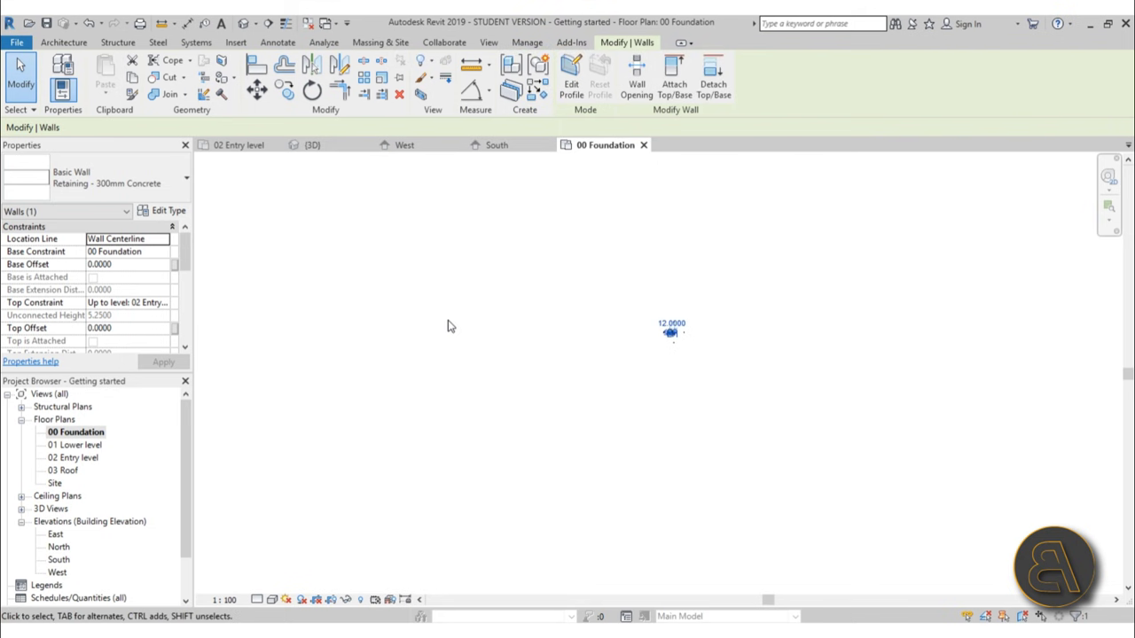
pyautogui.scroll(5, 716, 355)
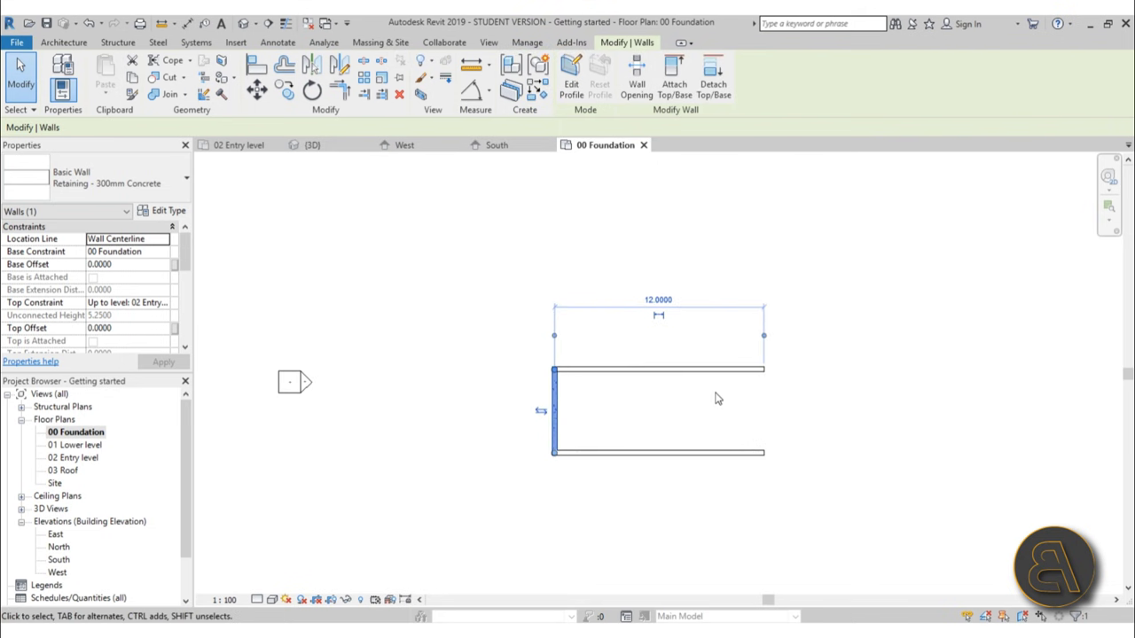
pyautogui.press('Escape')
# Set the distance from the north wall to the south wall to 6.9.
pyautogui.click(686, 369)
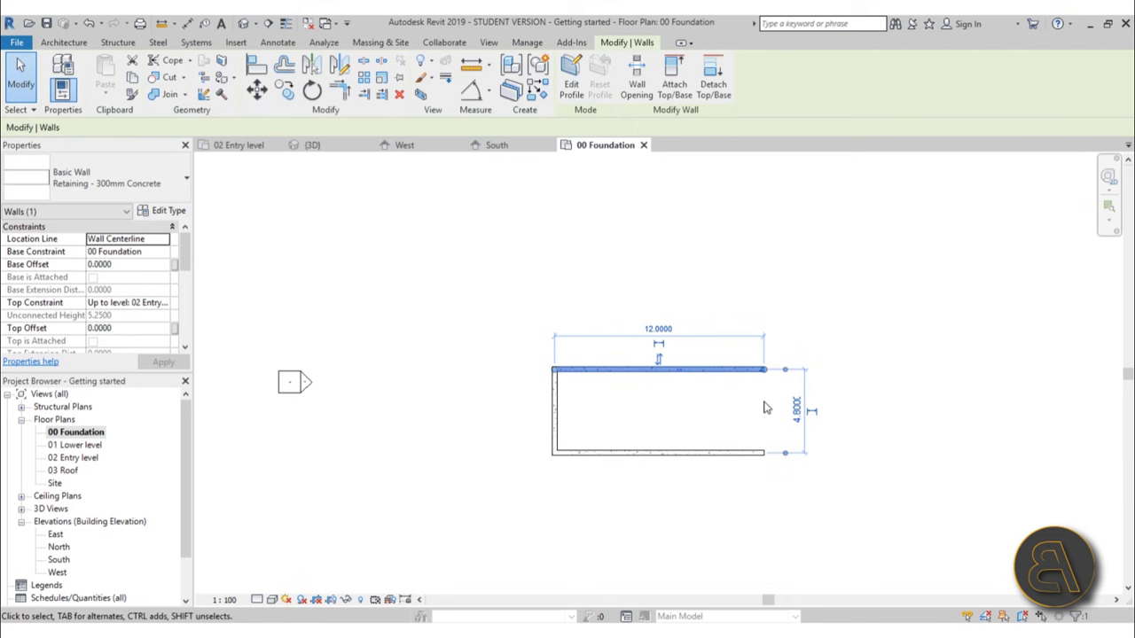
pyautogui.click(796, 408)
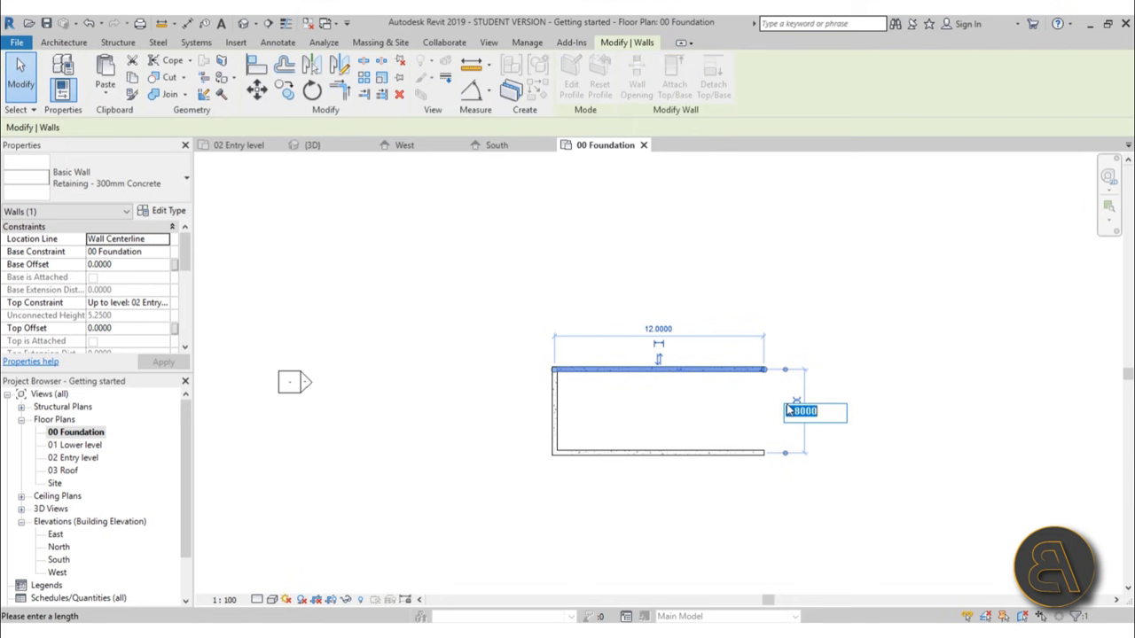
pyautogui.write('9')
pyautogui.press('Return')
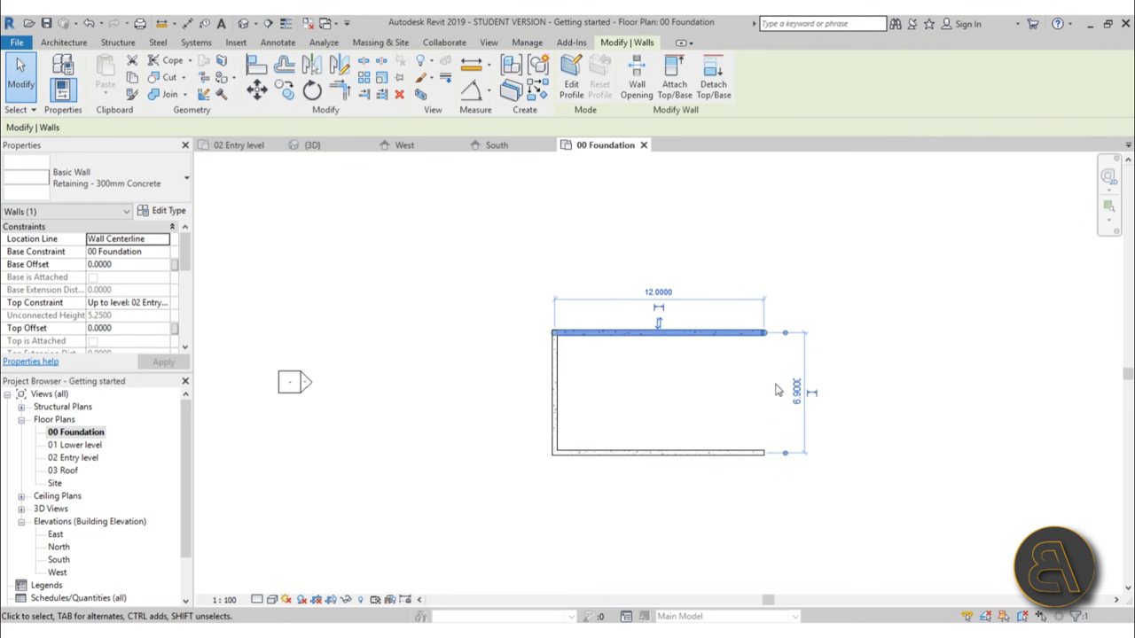
pyautogui.click(723, 417)
pyautogui.click(621, 334)
pyautogui.click(654, 461)
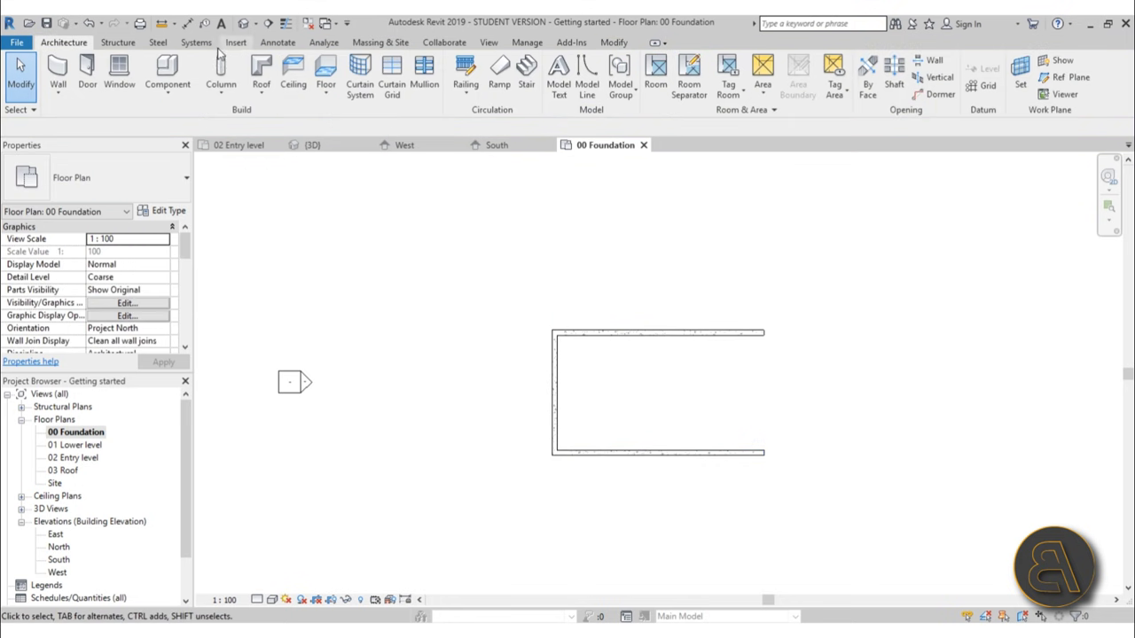
# Draw a horizontal trial wall about 10 long, right to left, above the U-shaped walls, and delete it.
pyautogui.click(61, 75)
pyautogui.click(763, 296)
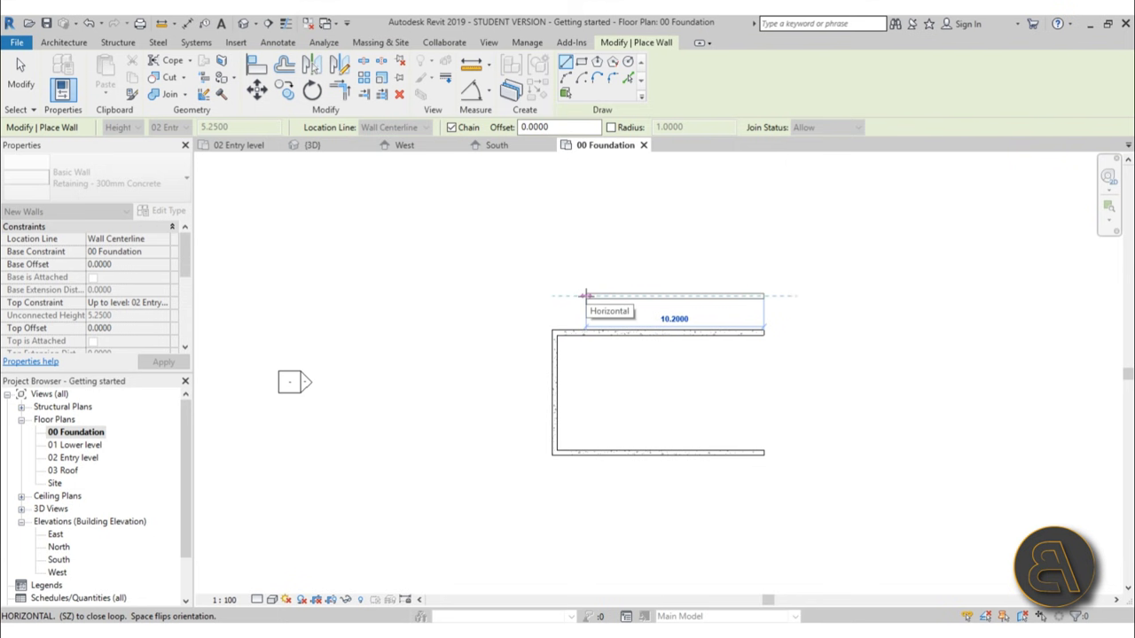
pyautogui.click(588, 296)
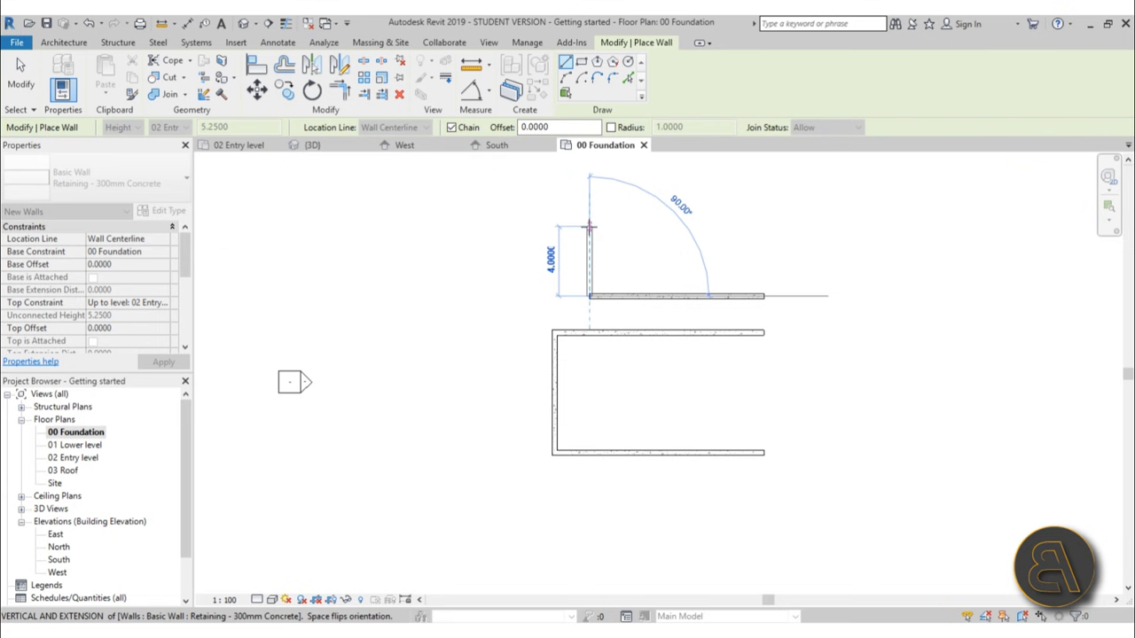
pyautogui.press('Escape')
pyautogui.press('Escape')
pyautogui.click(665, 295)
pyautogui.press('Delete')
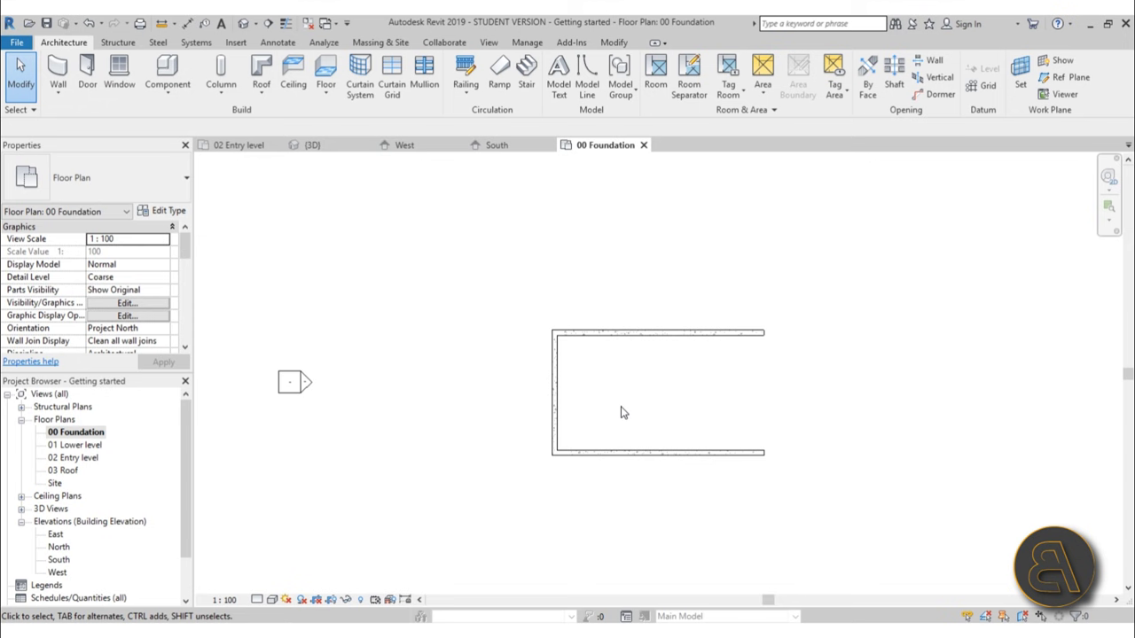
pyautogui.moveTo(622, 412)
pyautogui.mouseDown(button='middle')
pyautogui.moveTo(700, 393)
pyautogui.moveTo(491, 383)
pyautogui.mouseUp(button='middle')
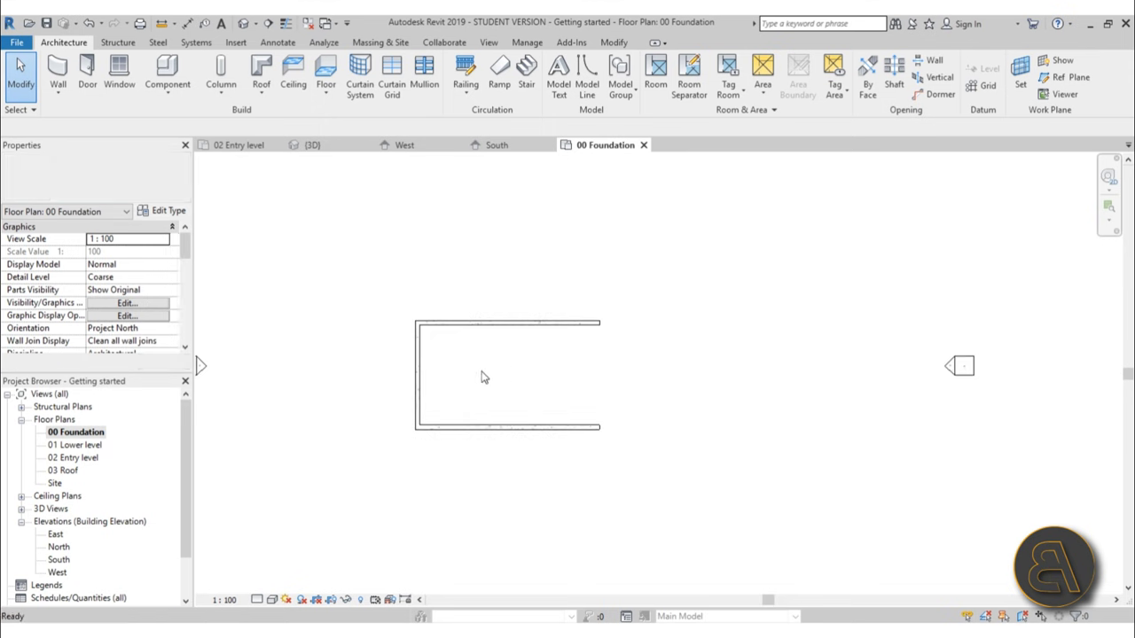
pyautogui.scroll(1, 514, 368)
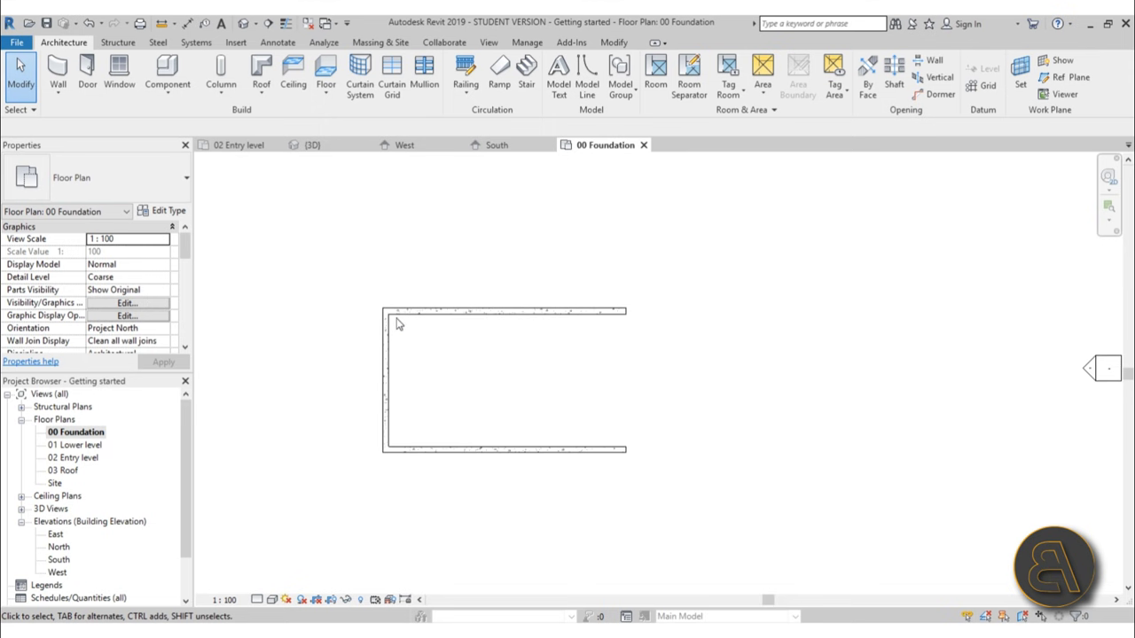
# On the 01 Lower level plan, extend the south wall about 2.5 eastward with a retaining wall set in depth down to 00 Foundation.
pyautogui.doubleClick(74, 445)
pyautogui.moveTo(646, 396); pyautogui.dragTo(605, 399, button='middle')
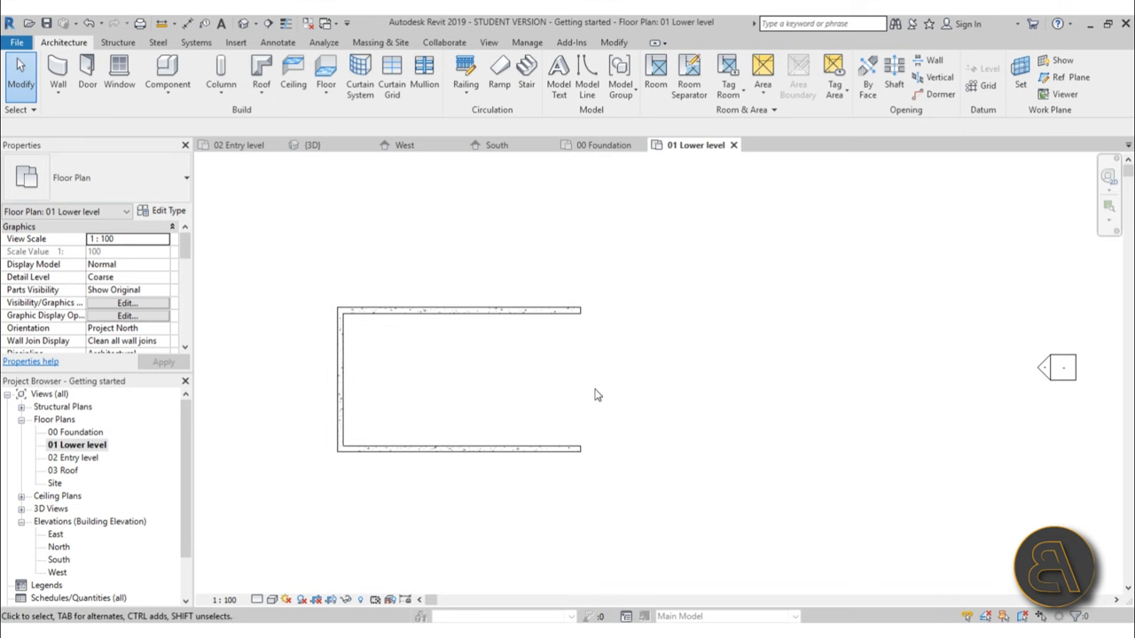
pyautogui.click(59, 71)
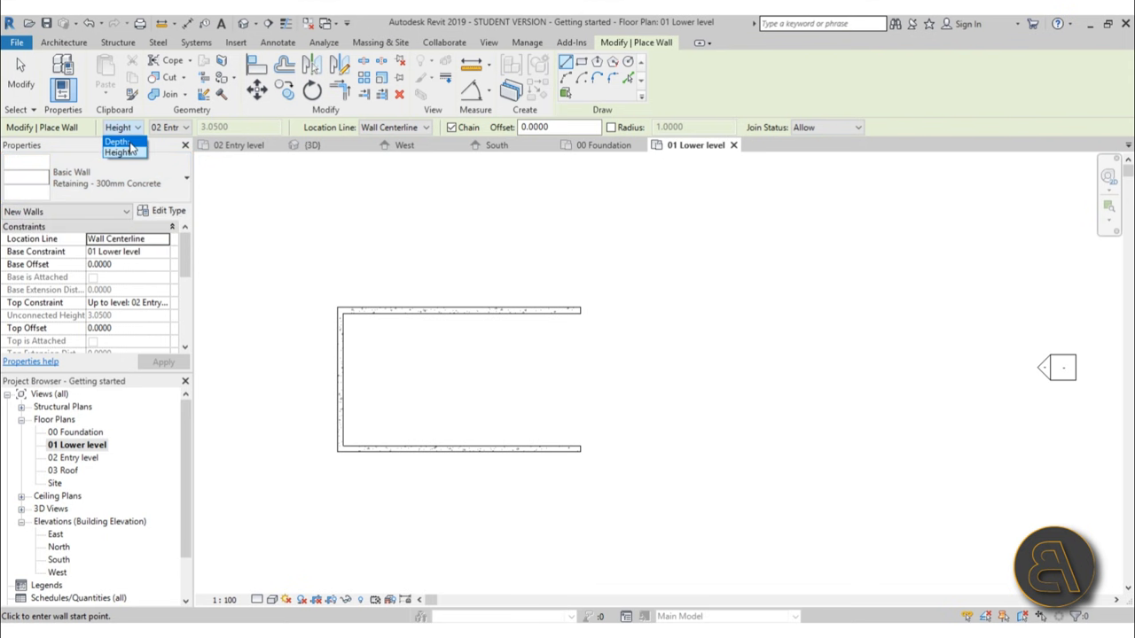
pyautogui.click(116, 143)
pyautogui.click(166, 130)
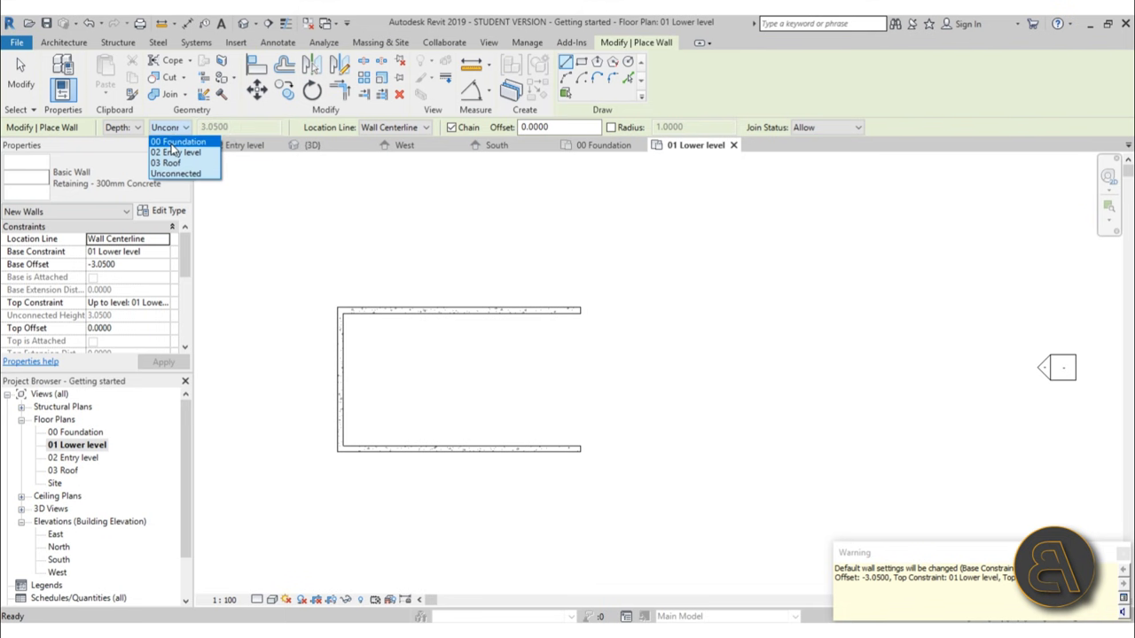
pyautogui.click(173, 144)
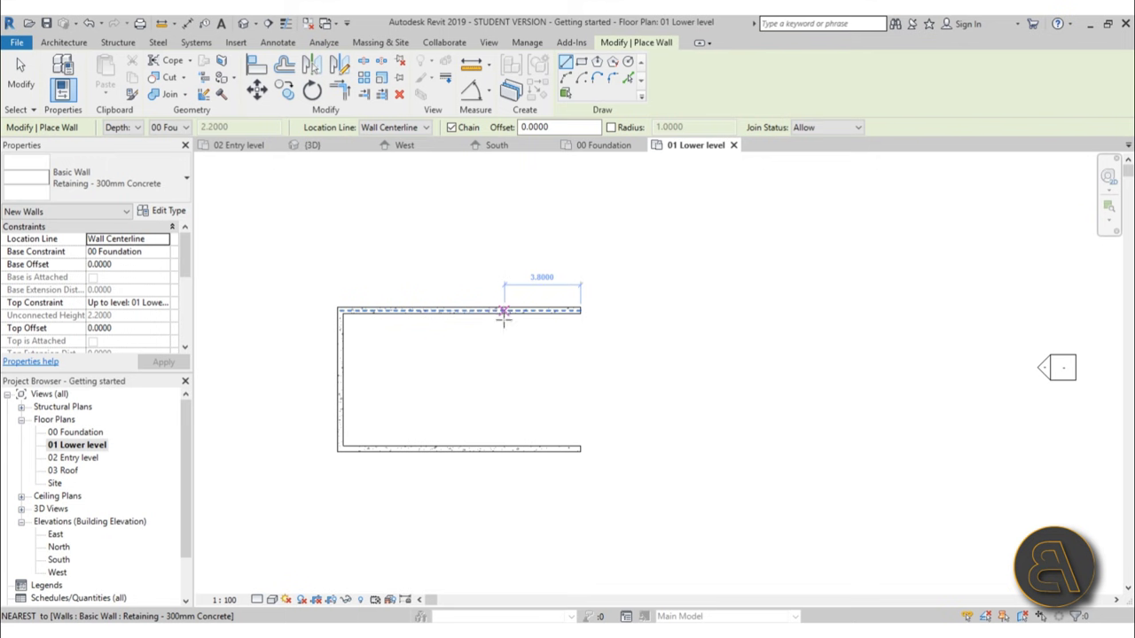
pyautogui.click(581, 448)
pyautogui.click(630, 448)
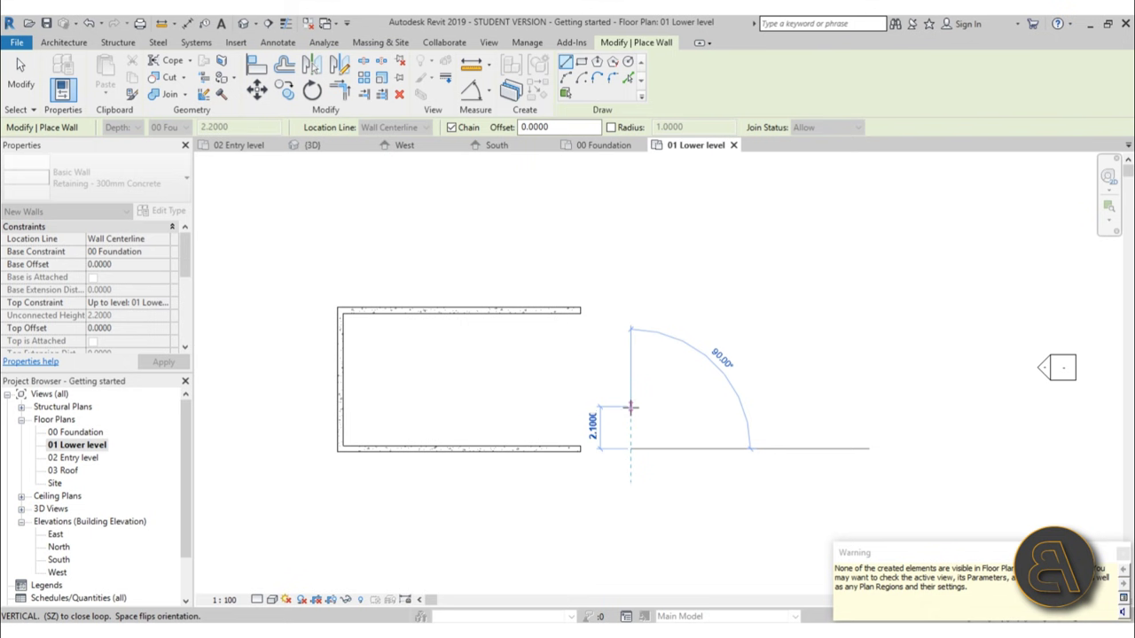
pyautogui.press('Escape')
pyautogui.press('Escape')
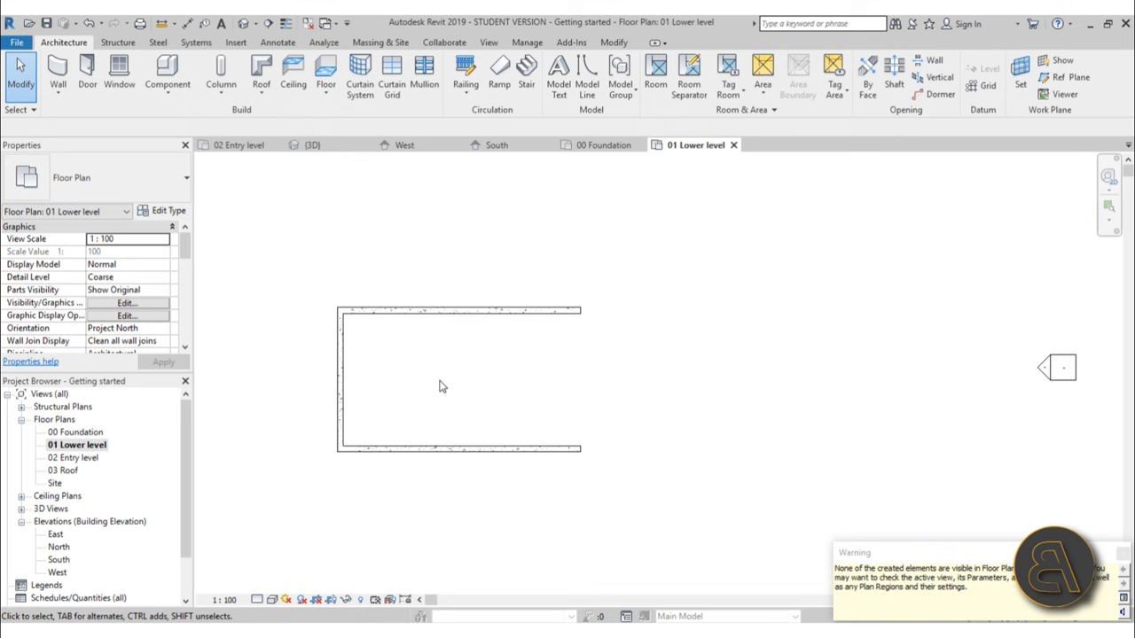
# Set the view depth level of the 01 Lower level plan's view range to Unlimited.
pyautogui.press('v')
pyautogui.press('r')
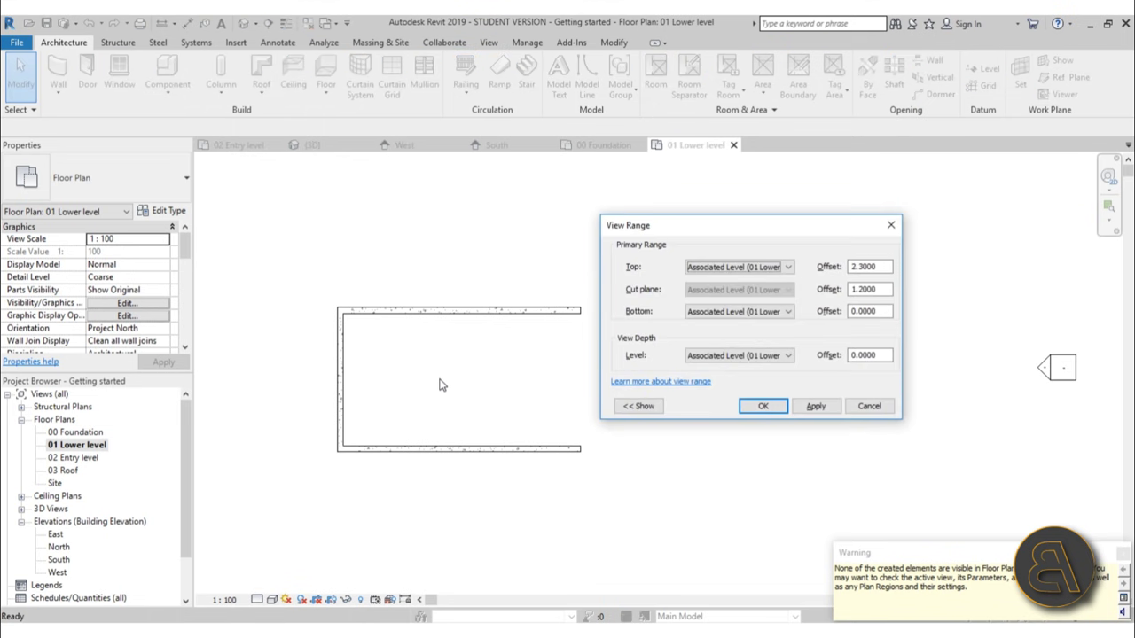
pyautogui.click(706, 357)
pyautogui.click(703, 387)
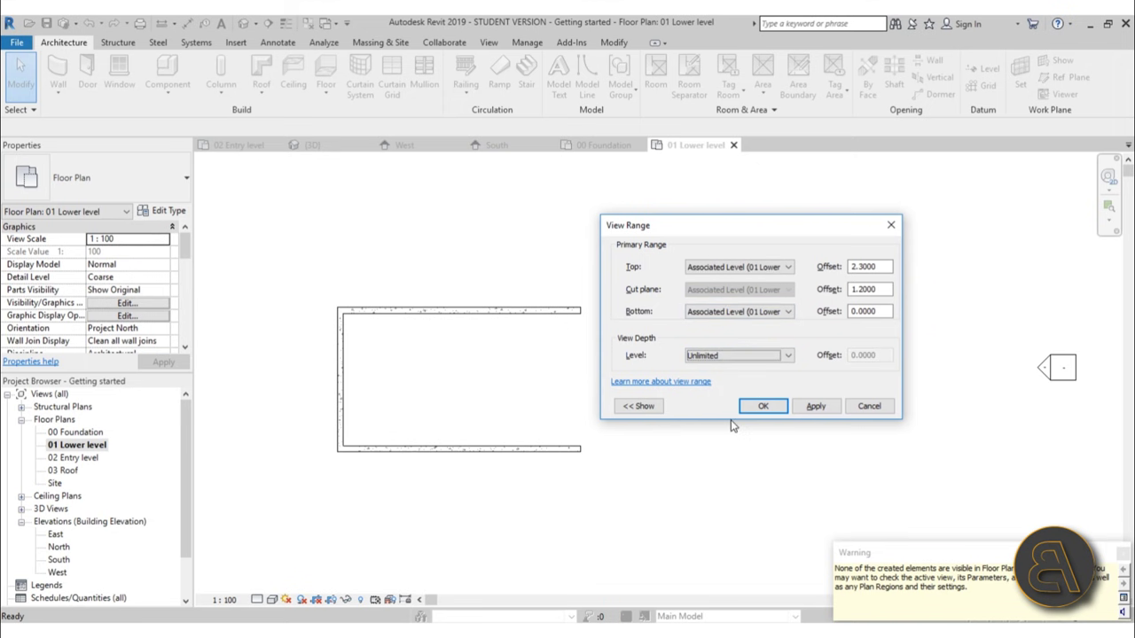
pyautogui.click(815, 407)
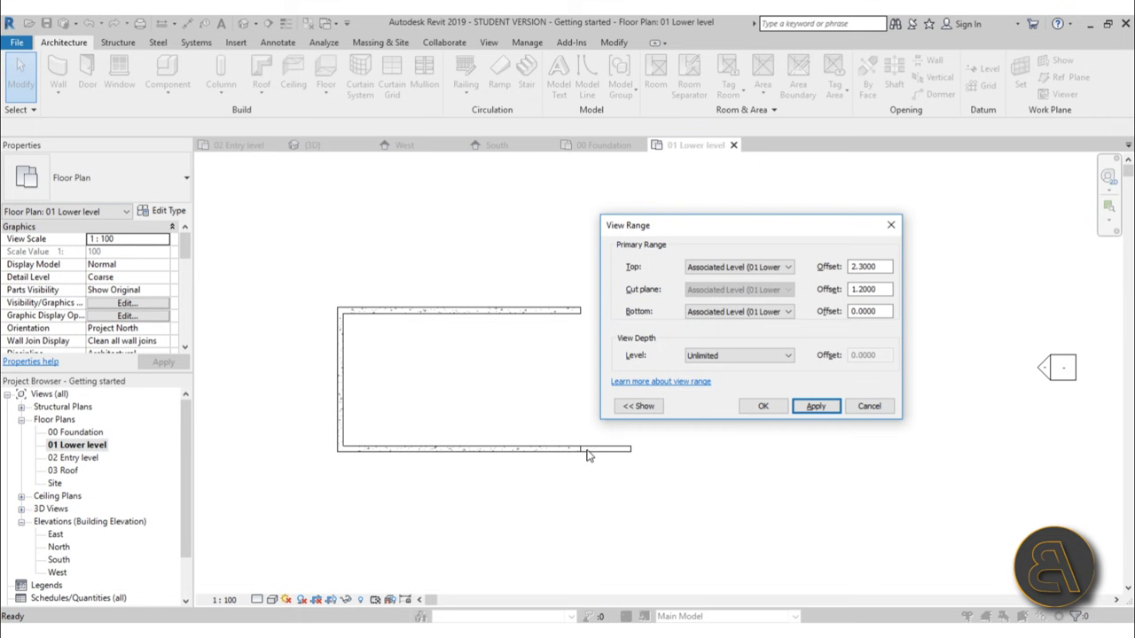
pyautogui.click(762, 406)
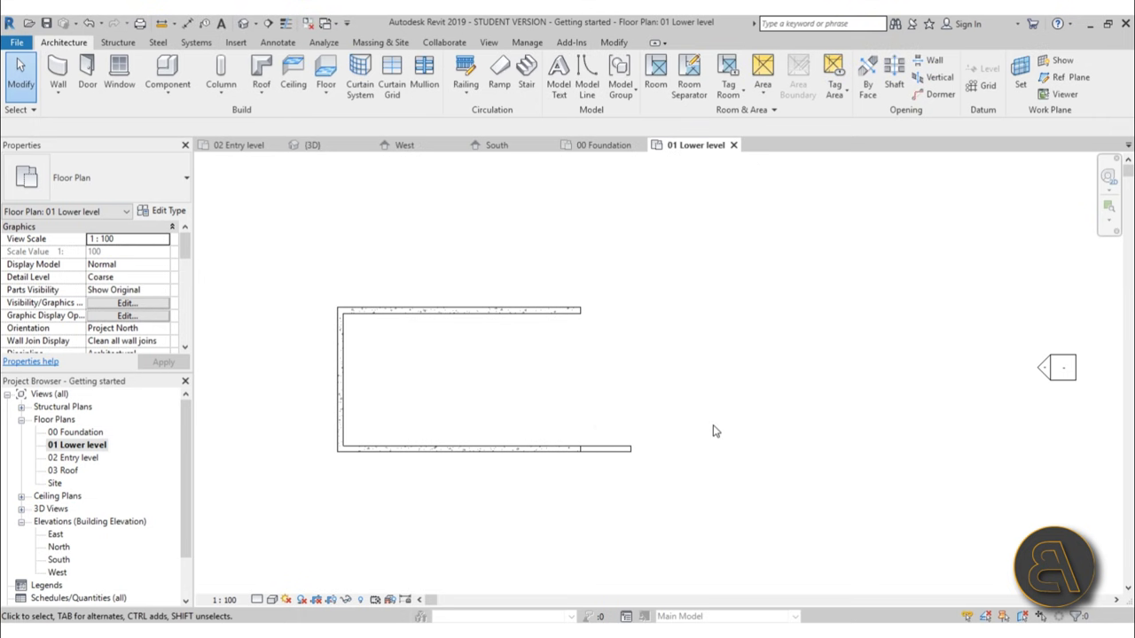
# Draw chained retaining walls from the south extension about 2 north and 4.1 east, then north and back west to the north wall's open end.
pyautogui.click(633, 456)
pyautogui.click(635, 478)
pyautogui.press('w')
pyautogui.press('a')
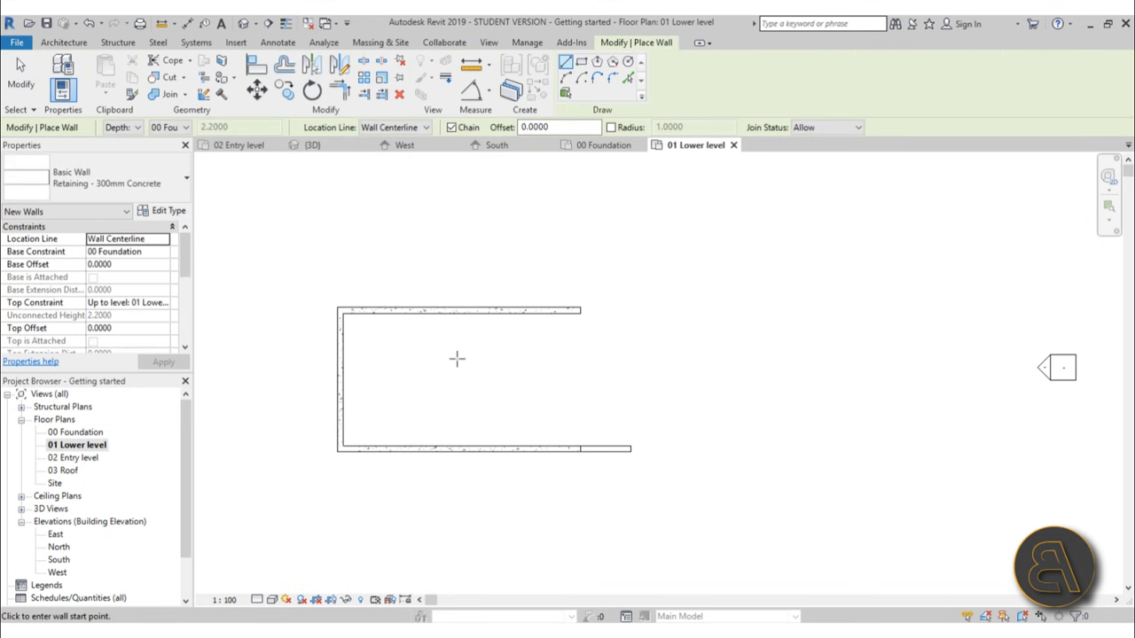
pyautogui.click(631, 449)
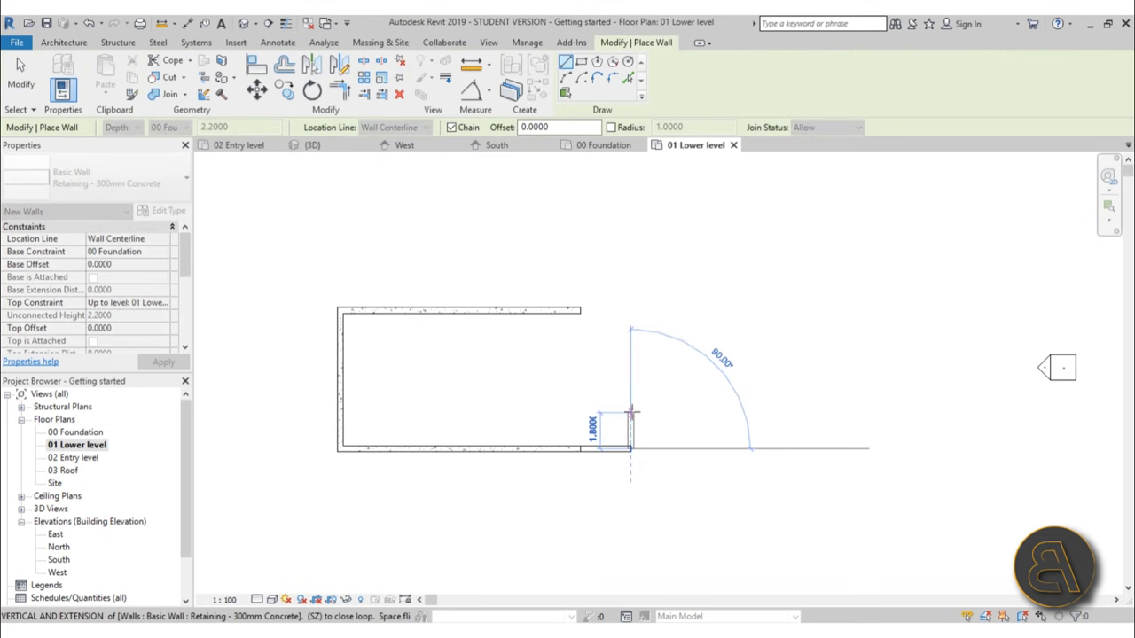
pyautogui.click(631, 409)
pyautogui.click(712, 409)
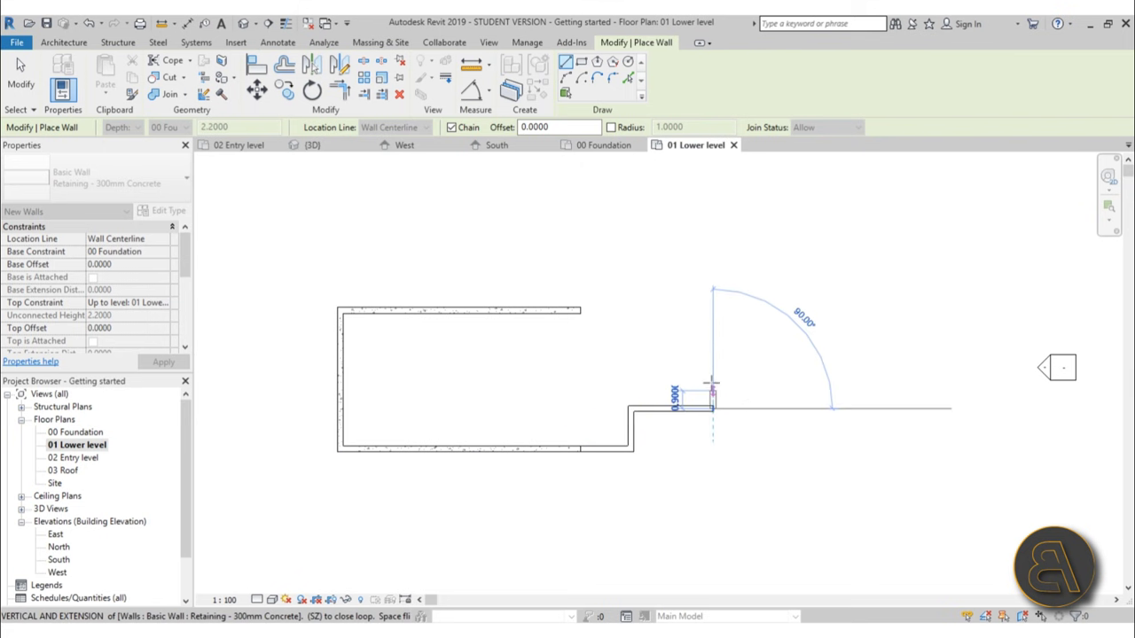
pyautogui.click(712, 311)
pyautogui.click(581, 310)
pyautogui.press('Escape')
pyautogui.press('Escape')
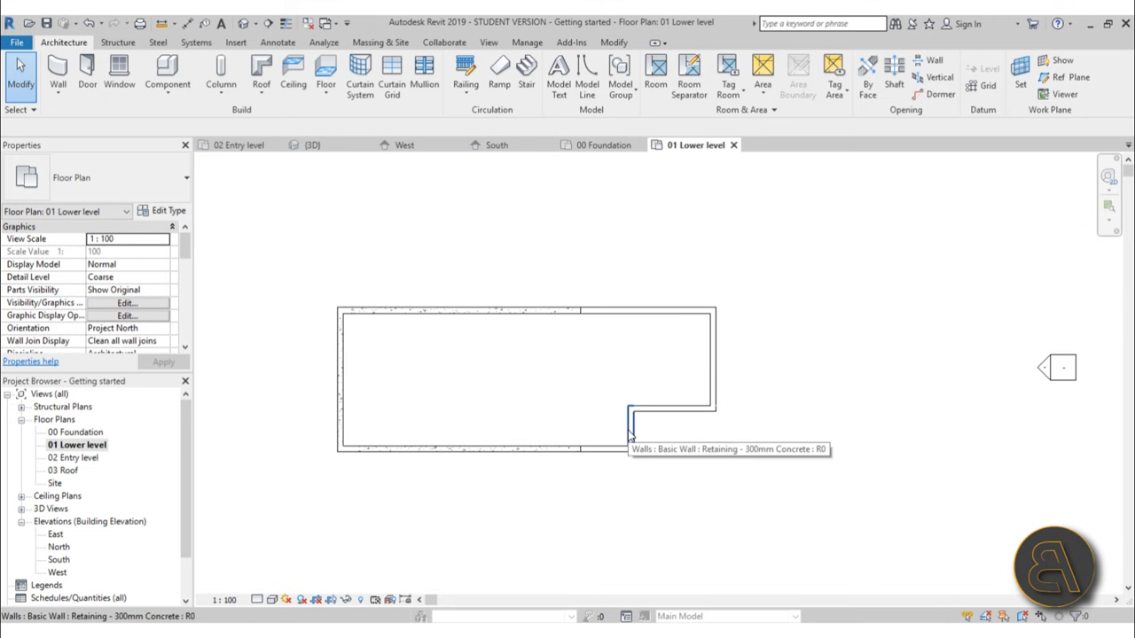
# Measure the short vertical jog wall from the end of the taller south wall and set that distance to 1.95.
pyautogui.click(631, 434)
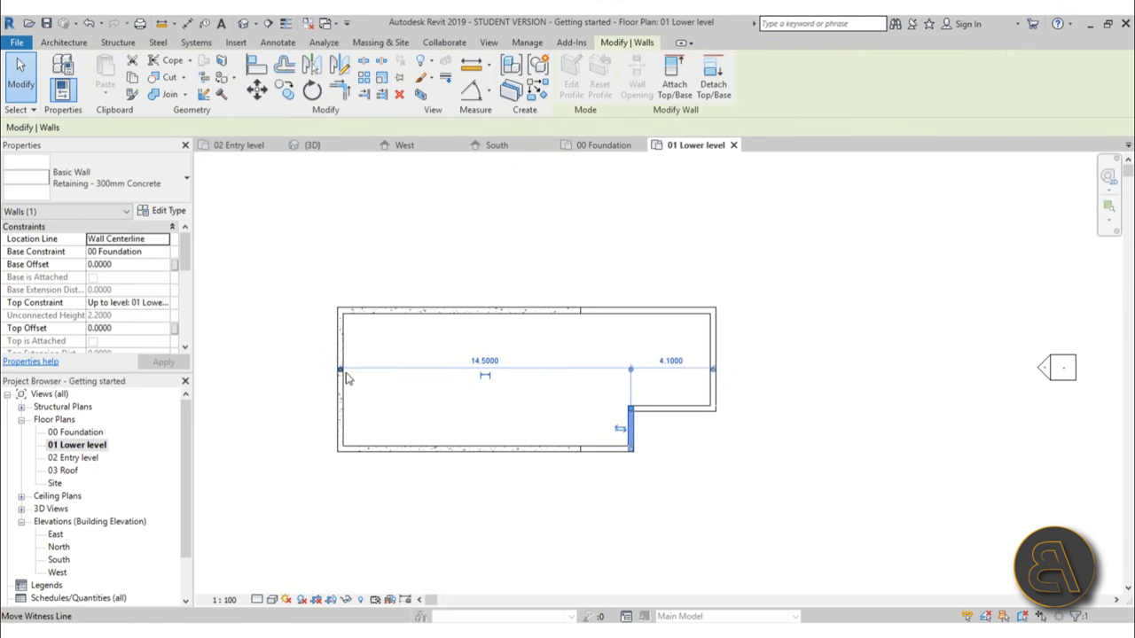
pyautogui.scroll(3, 625, 454)
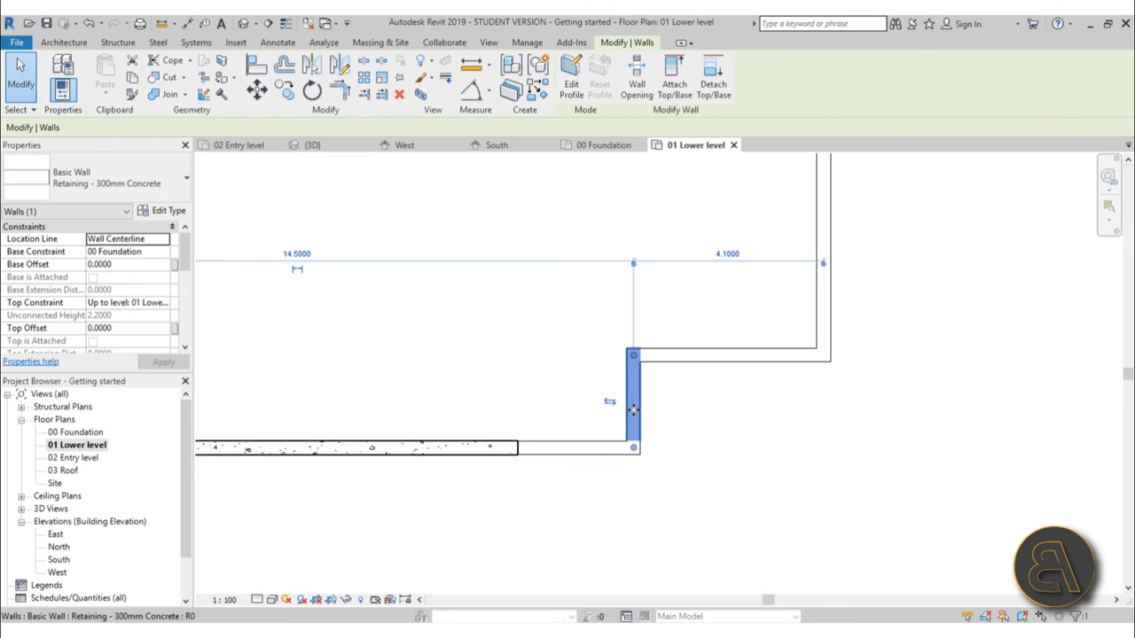
pyautogui.scroll(-2, 690, 443)
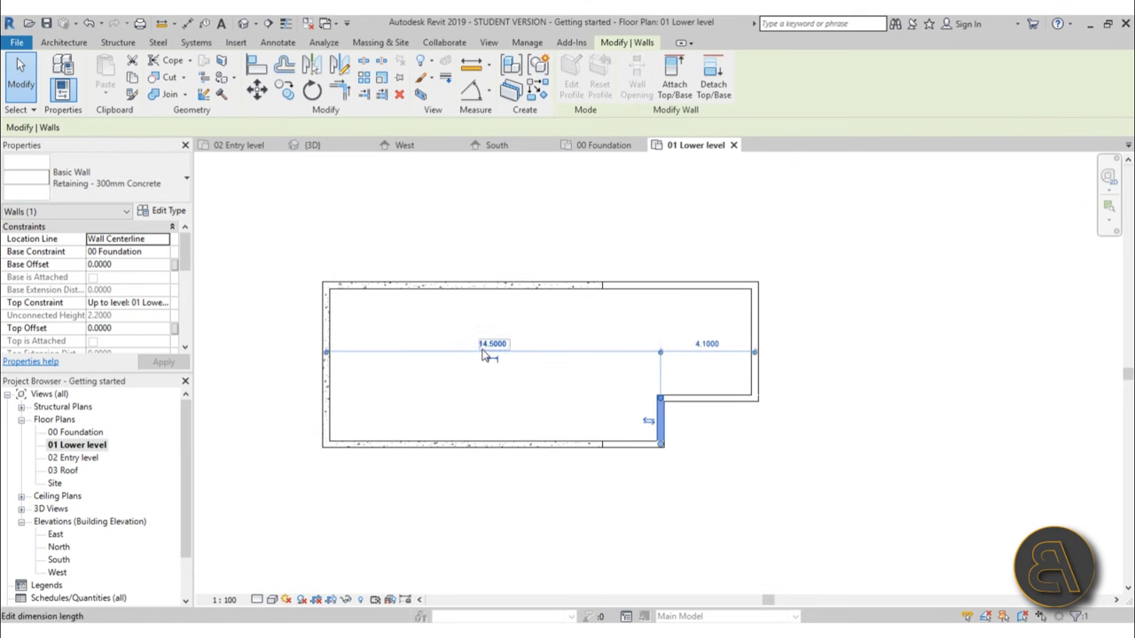
pyautogui.click(327, 354)
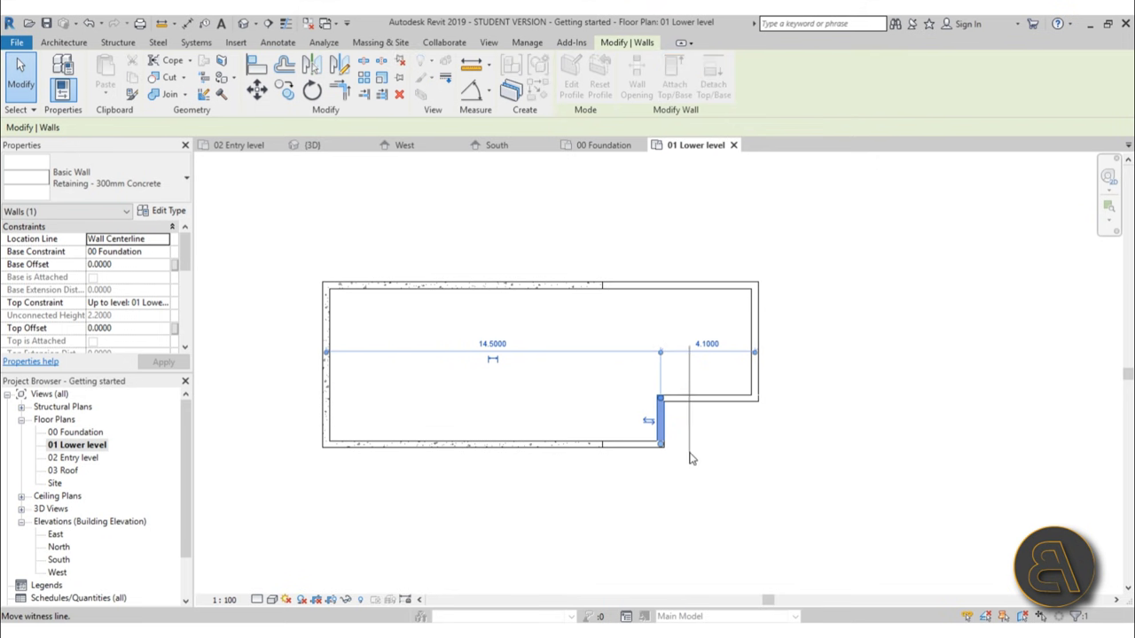
pyautogui.scroll(2, 685, 459)
pyautogui.click(517, 439)
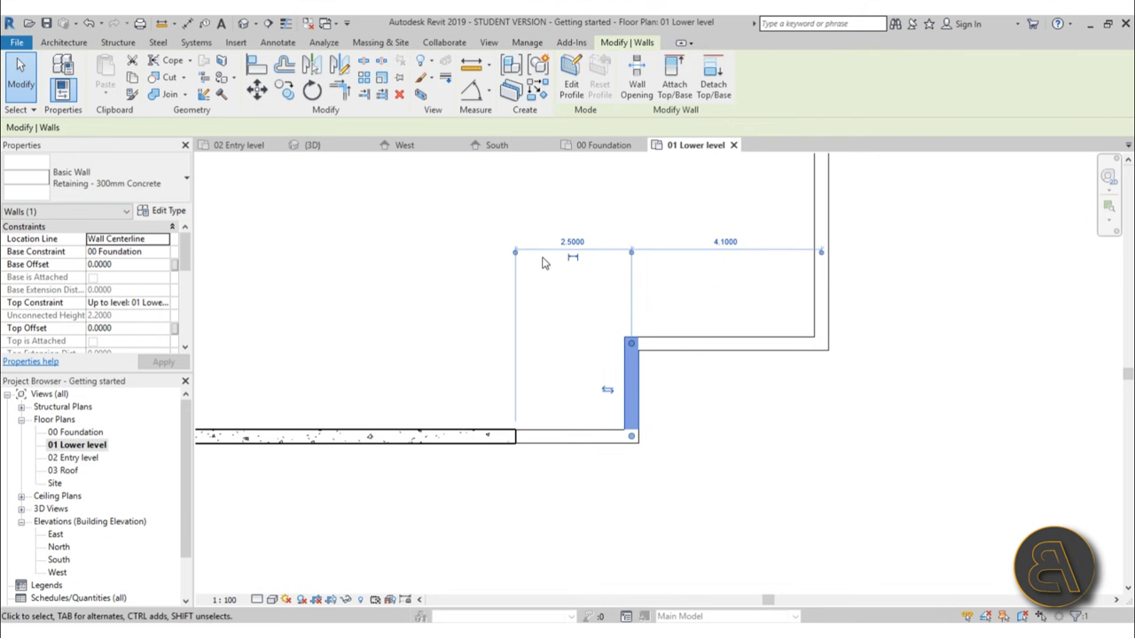
pyautogui.click(572, 241)
pyautogui.write('1')
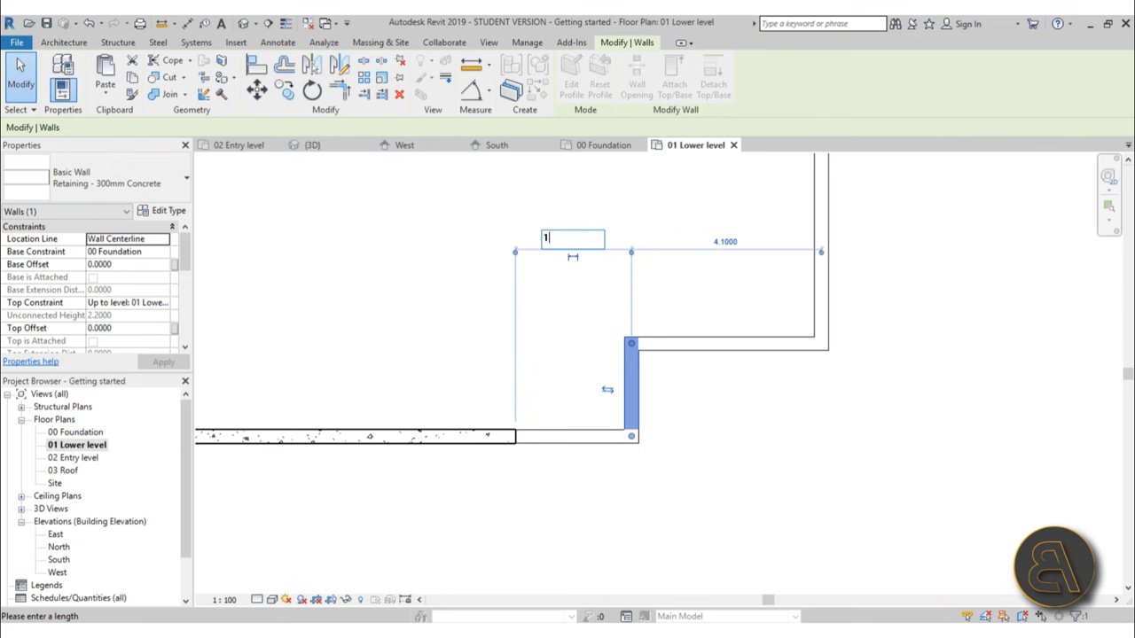
pyautogui.write('.95')
pyautogui.press('Return')
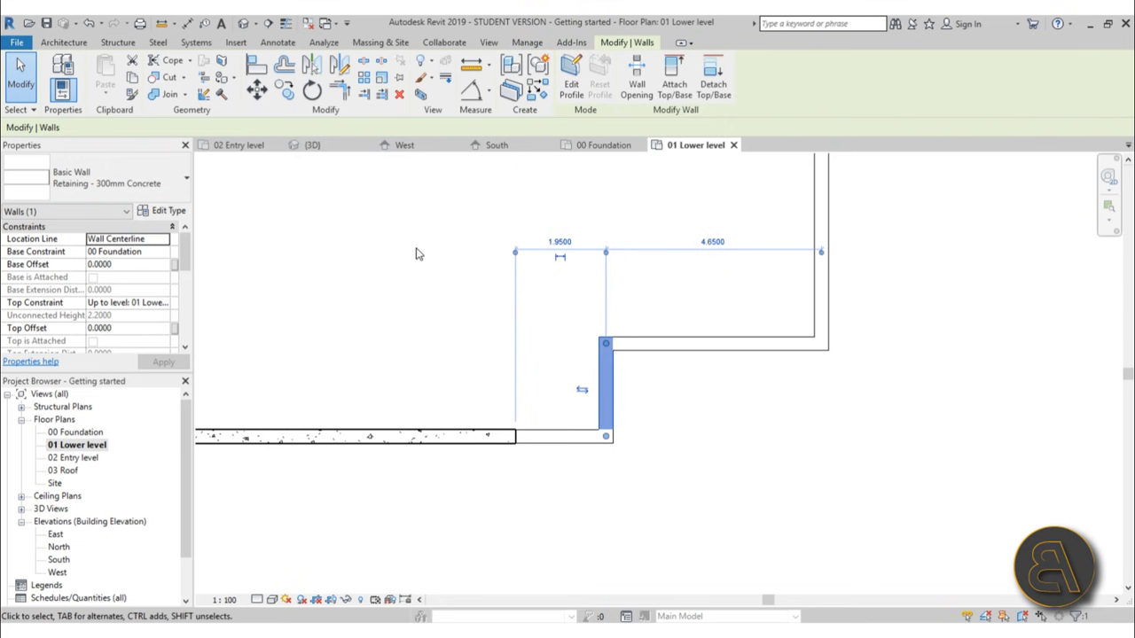
pyautogui.press('Escape')
# Set the distance between the horizontal jog wall and the south wall to 1.5.
pyautogui.click(643, 342)
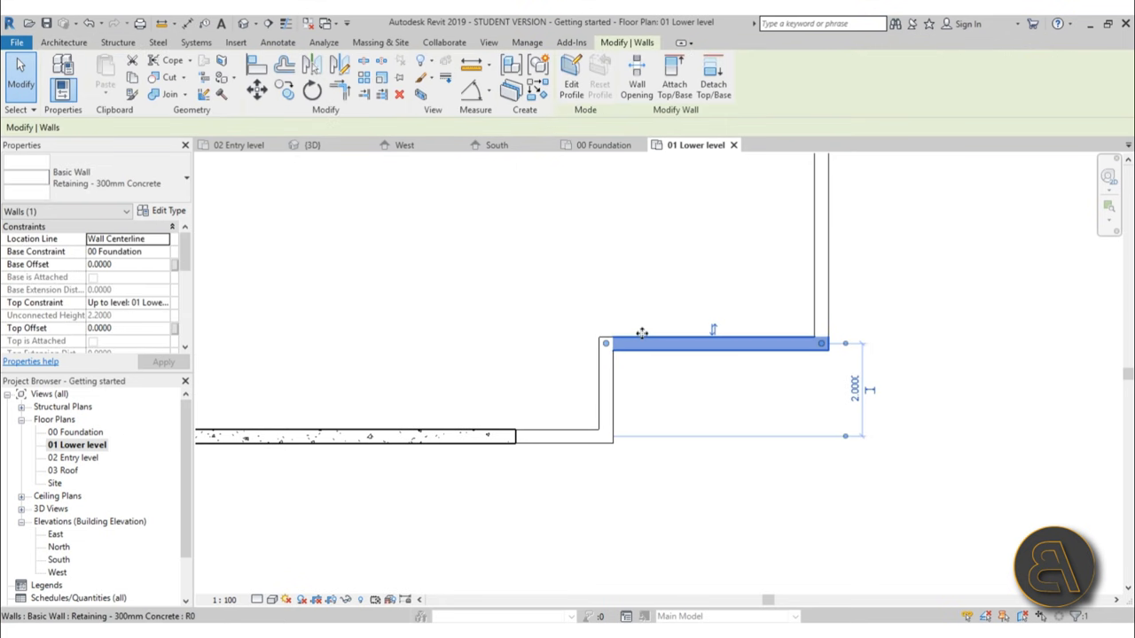
pyautogui.click(854, 388)
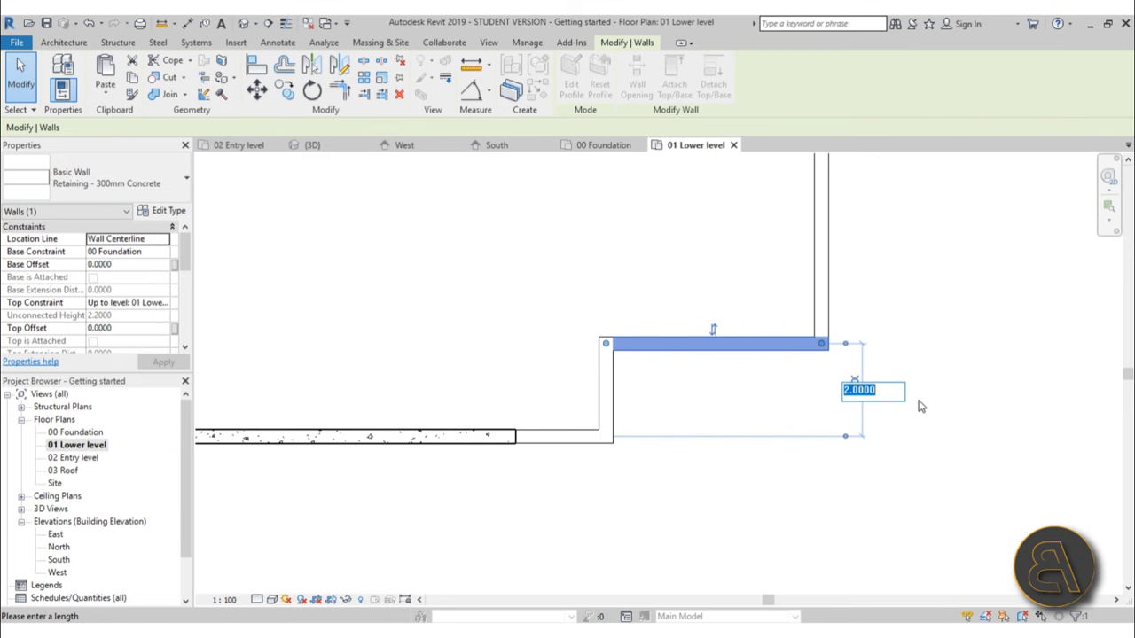
pyautogui.write('1.5')
pyautogui.press('Return')
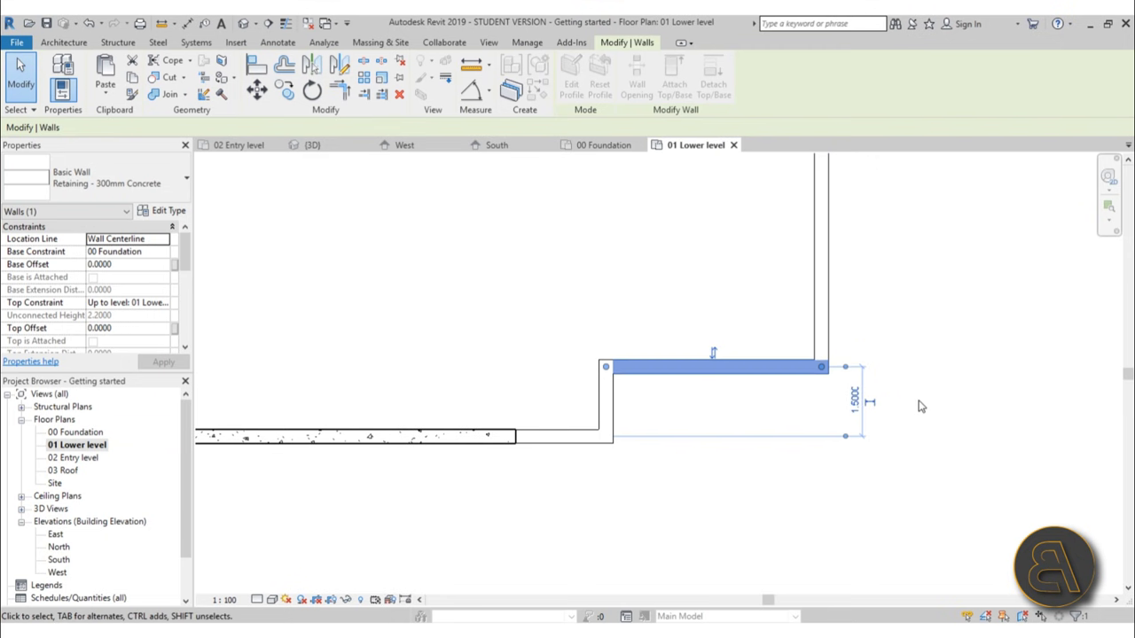
pyautogui.press('Escape')
# Set the east wall's distance to the short vertical jog wall to 3.15.
pyautogui.scroll(-2, 907, 407)
pyautogui.click(834, 355)
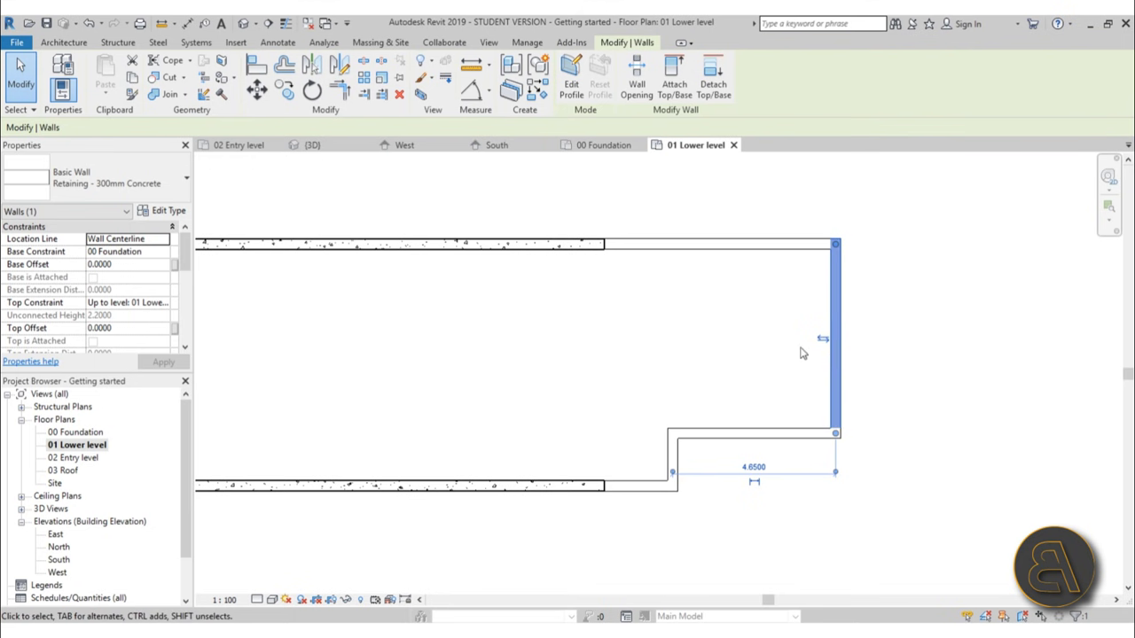
pyautogui.click(754, 466)
pyautogui.write('3.15')
pyautogui.press('Return')
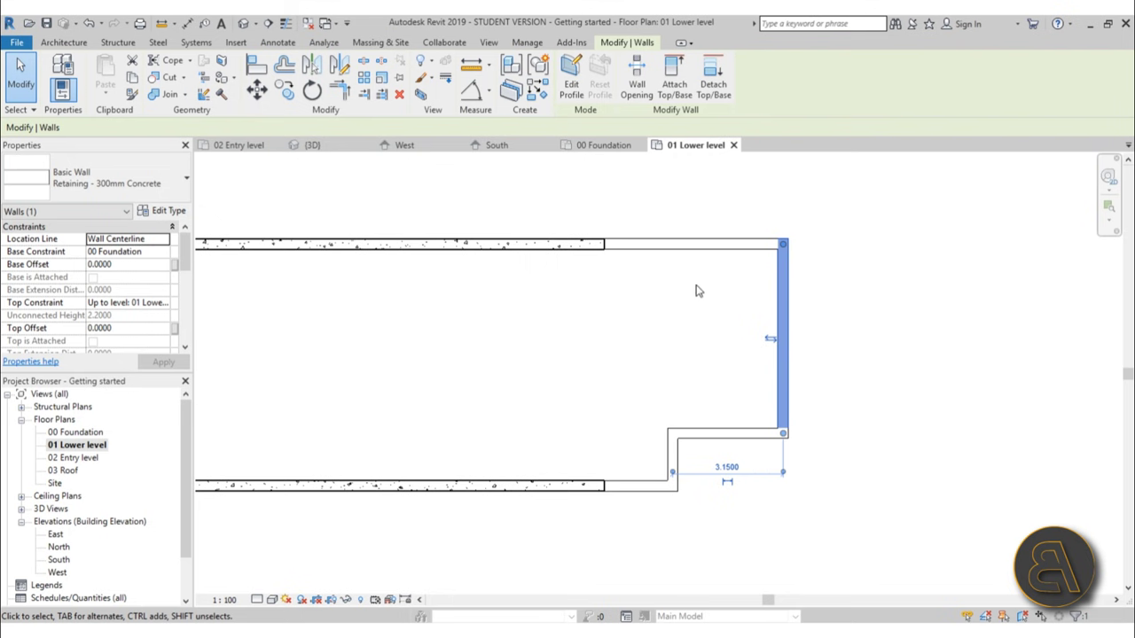
pyautogui.click(699, 339)
pyautogui.scroll(-3, 706, 320)
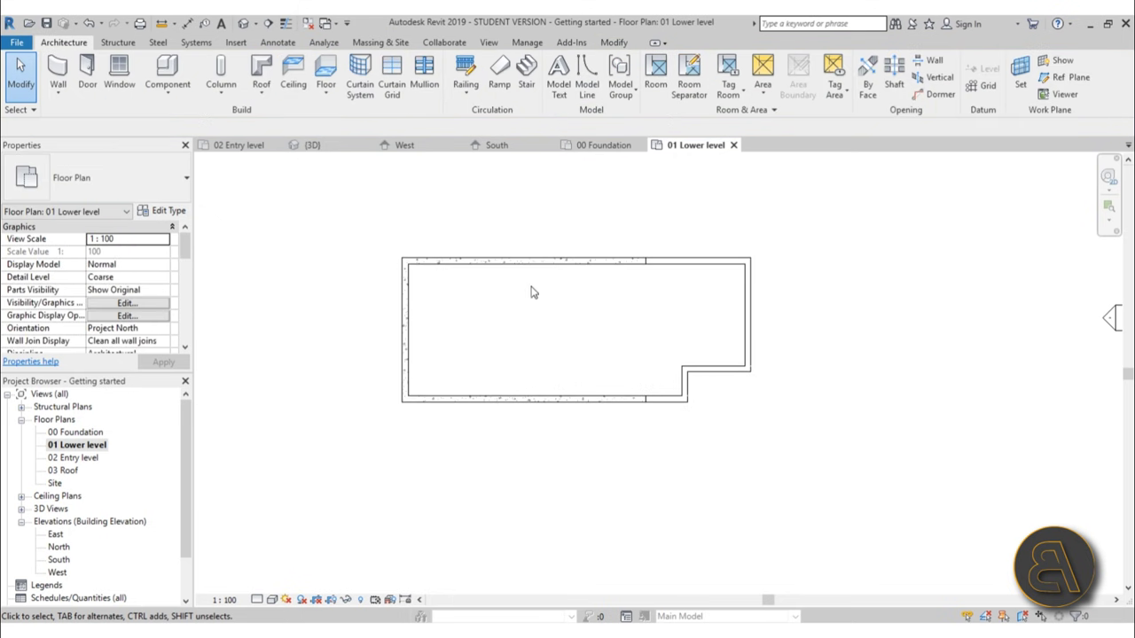
pyautogui.scroll(-2, 605, 314)
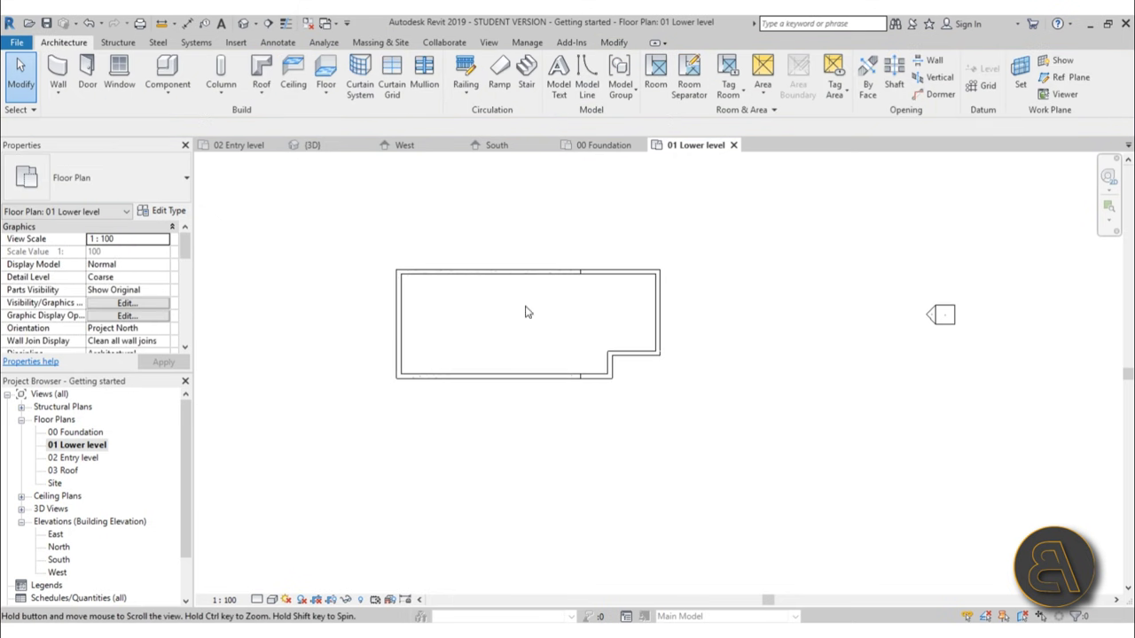
# Open the default 3D view and examine the stepped foundation walls against the levels.
pyautogui.click(243, 22)
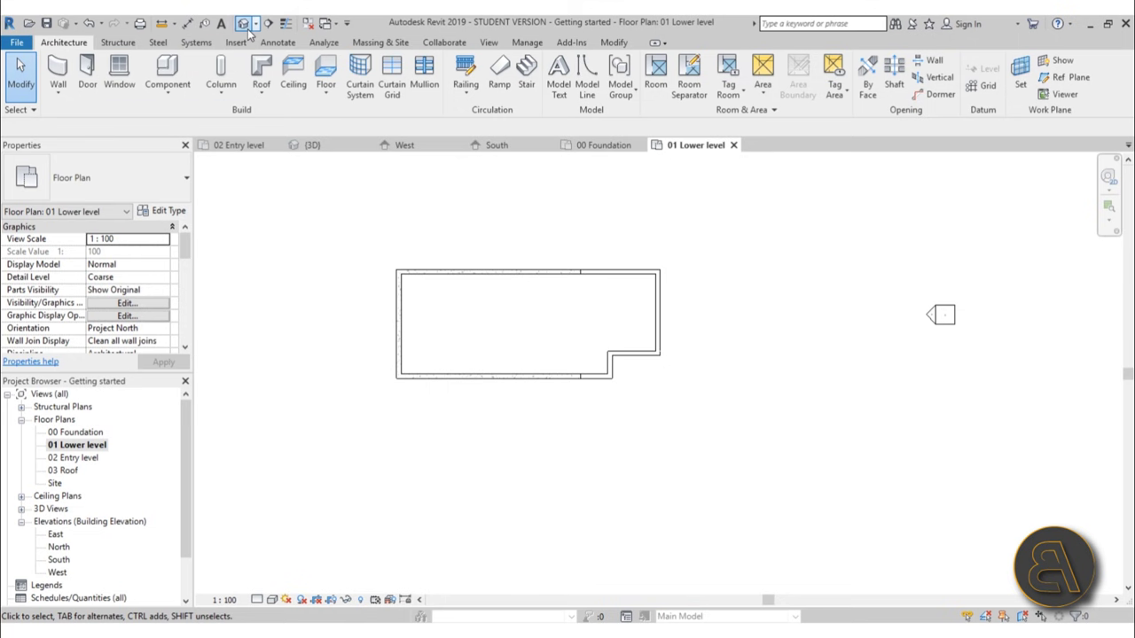
pyautogui.scroll(3, 532, 470)
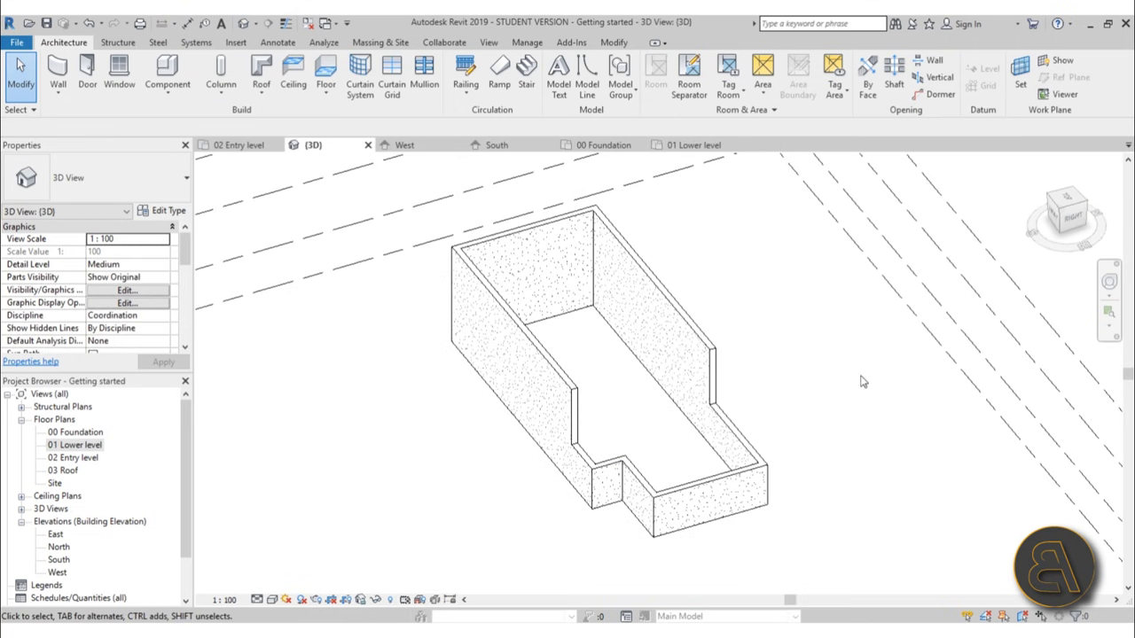
pyautogui.scroll(-2, 634, 405)
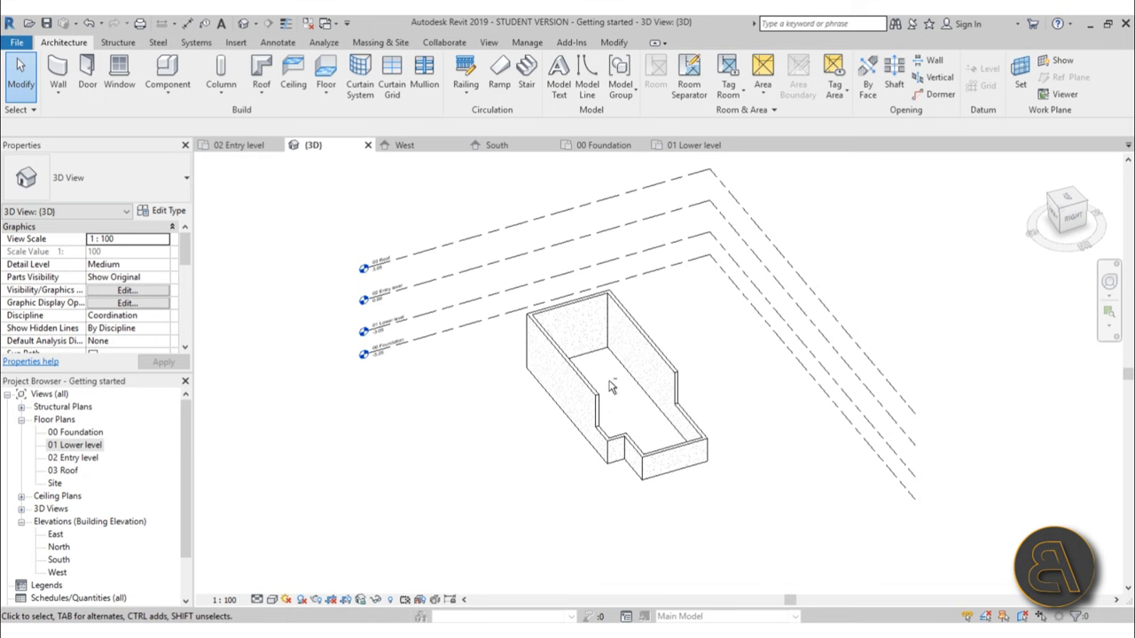
pyautogui.keyDown('shift'); pyautogui.moveTo(619, 407); pyautogui.dragTo(458, 424, button='middle'); pyautogui.keyUp('shift')
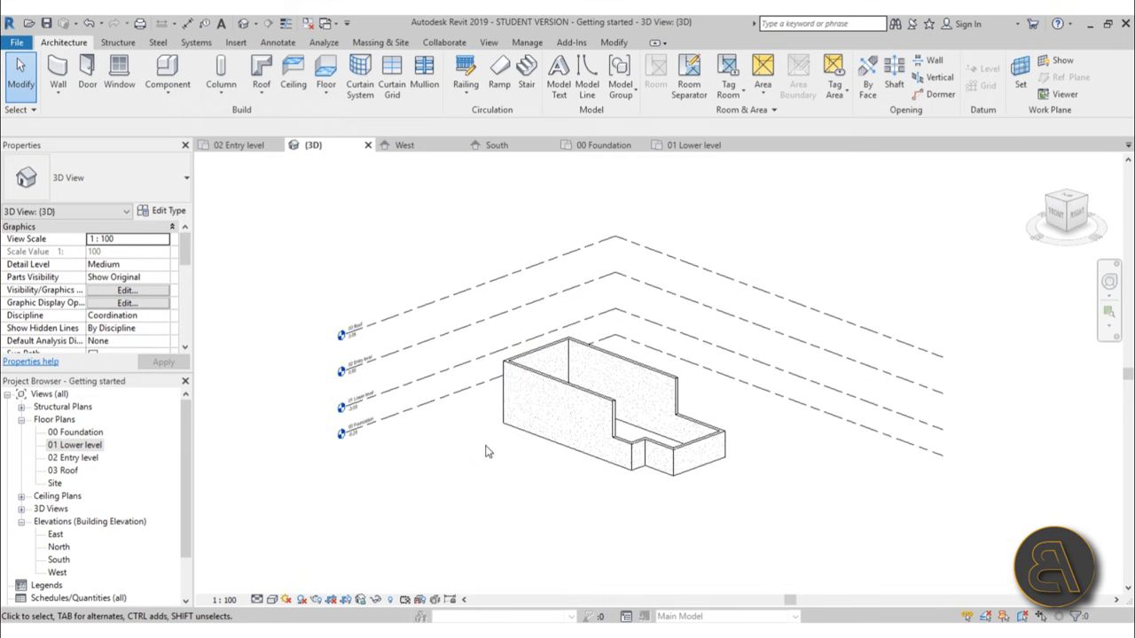
# From the 01 Lower level plan, place a camera northeast of the building aimed southwest across it, with a 1.75 eye offset.
pyautogui.doubleClick(74, 445)
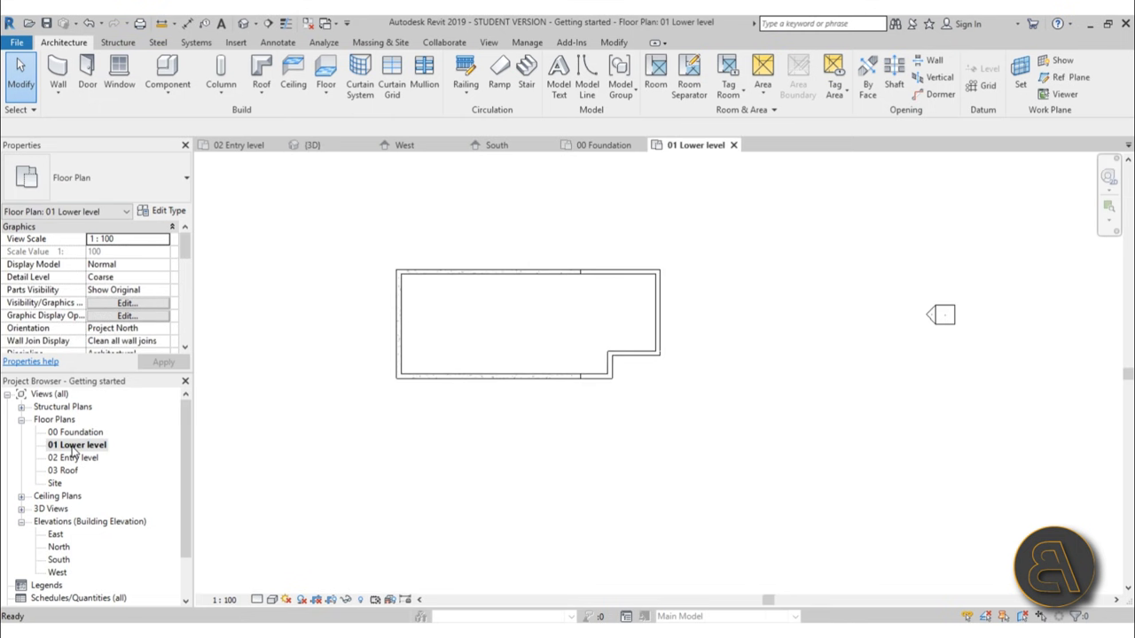
pyautogui.scroll(-2, 525, 503)
pyautogui.scroll(-1, 532, 484)
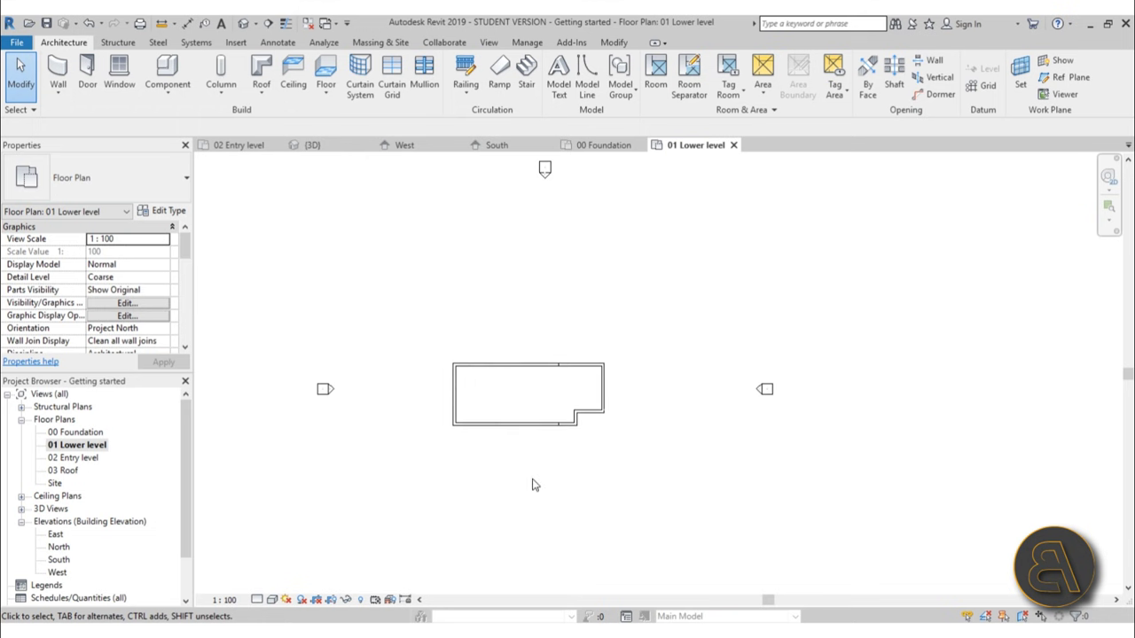
pyautogui.click(255, 24)
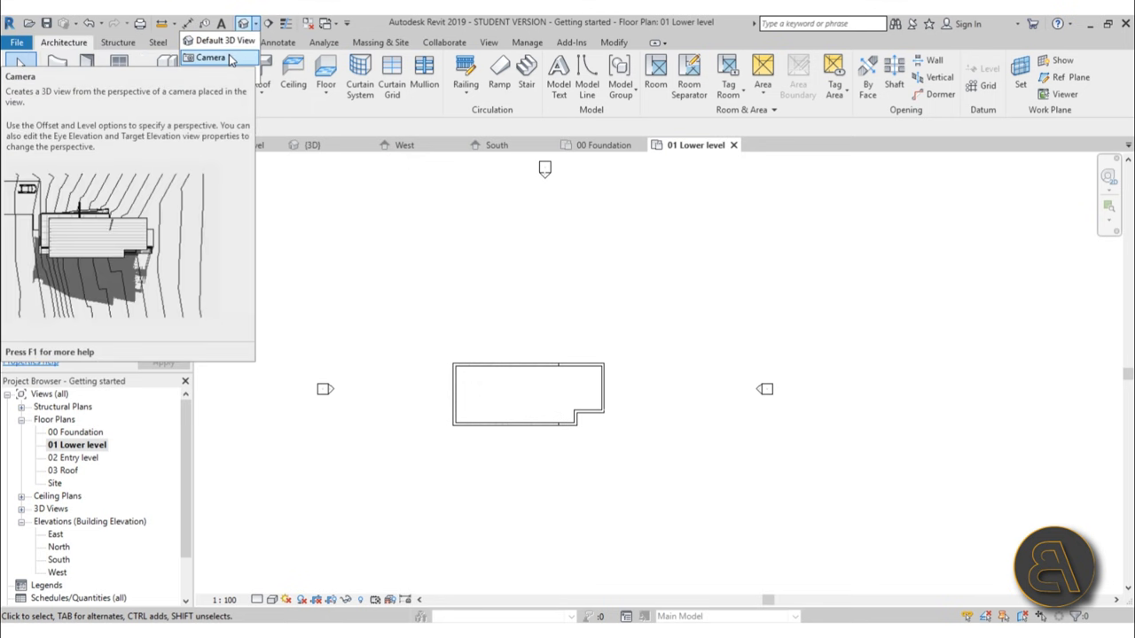
pyautogui.click(230, 60)
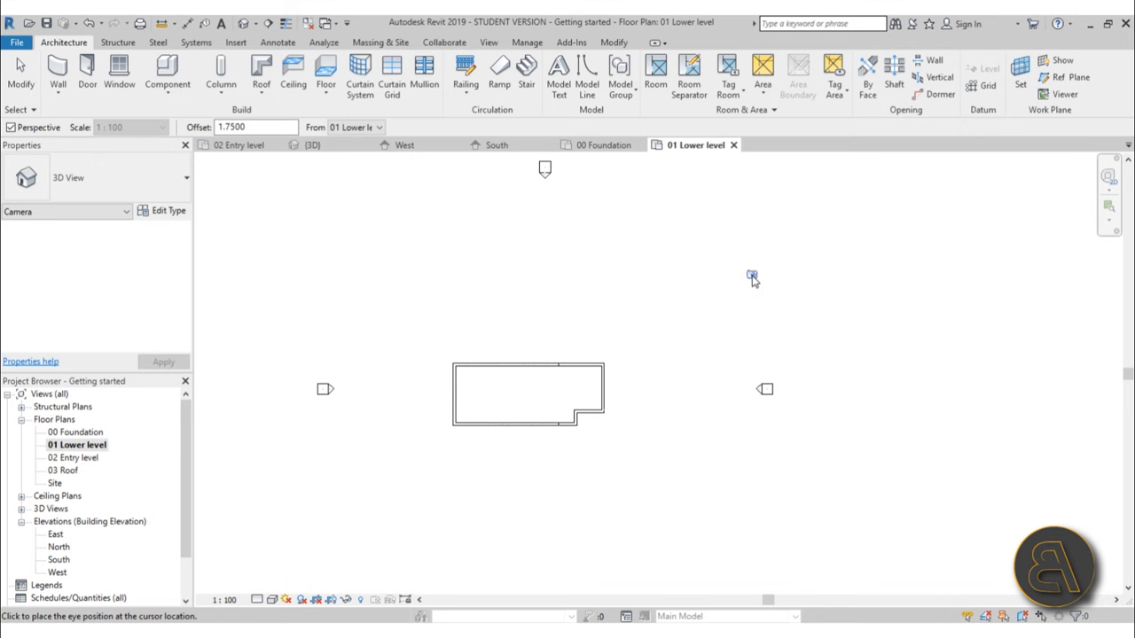
pyautogui.click(758, 271)
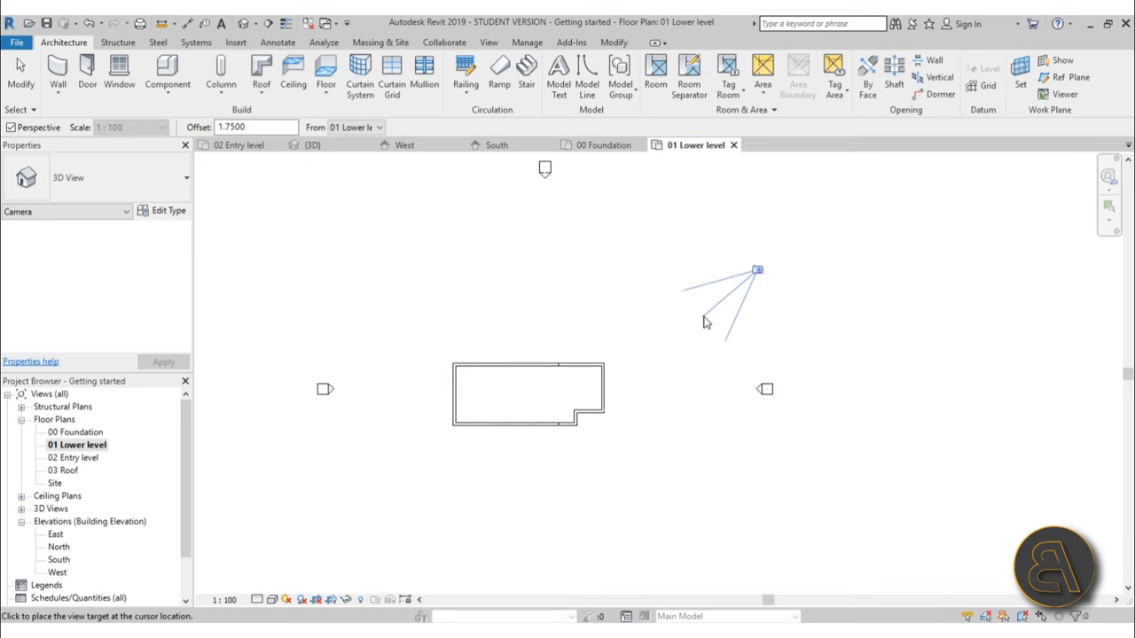
pyautogui.click(362, 499)
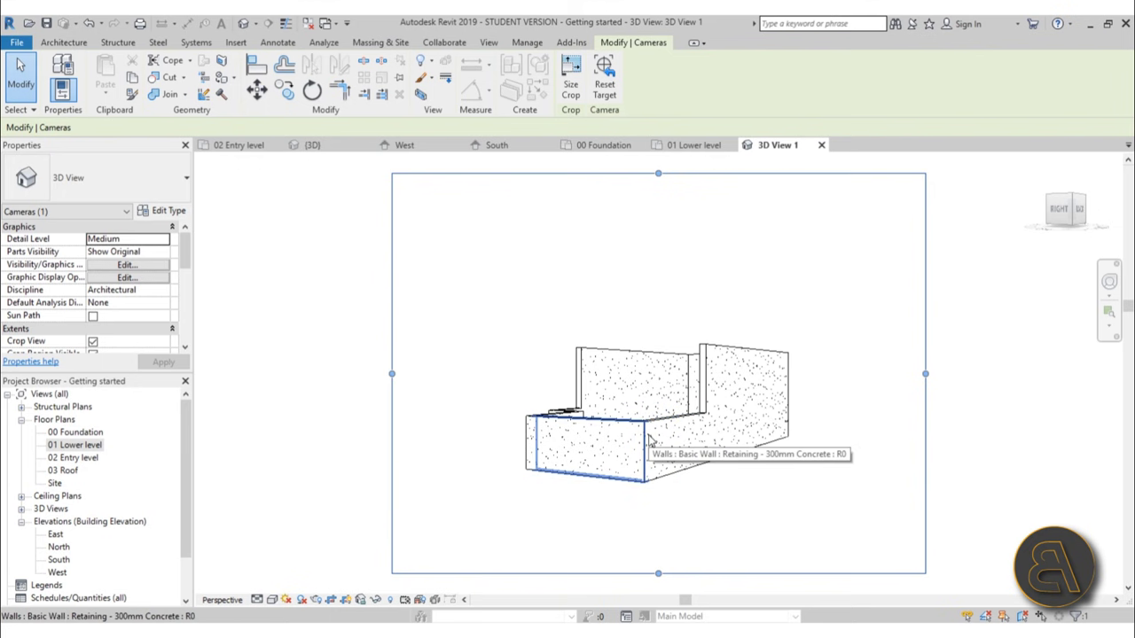
pyautogui.click(548, 352)
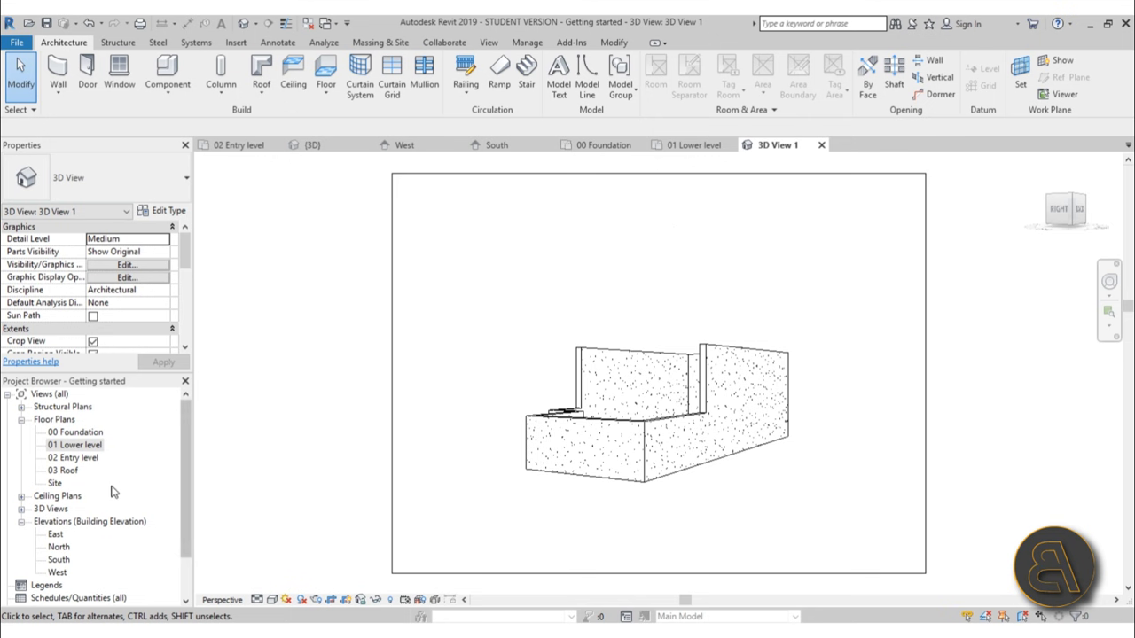
# In the Site plan, start a toposurface with a north-south row of seven points at elevation -0.15 just west of the building.
pyautogui.doubleClick(55, 483)
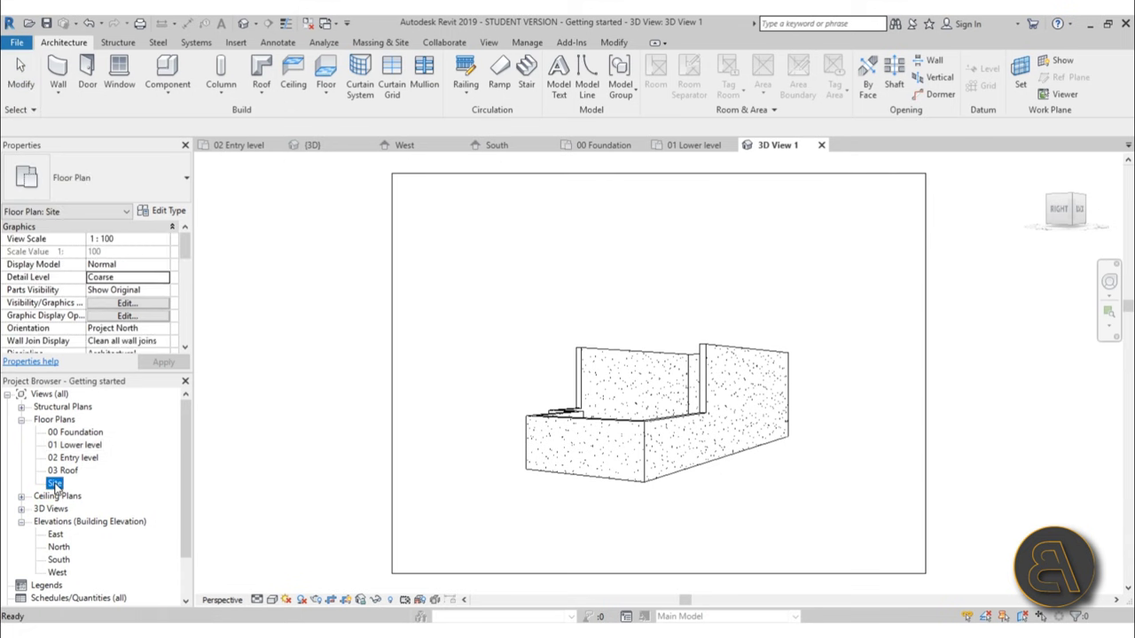
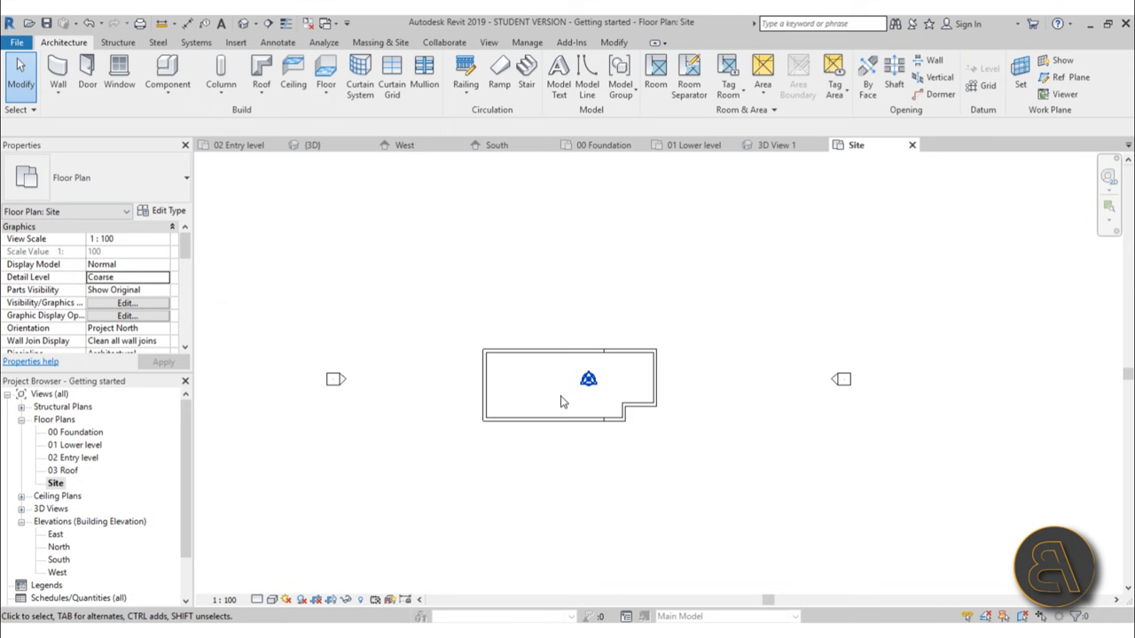
pyautogui.click(367, 46)
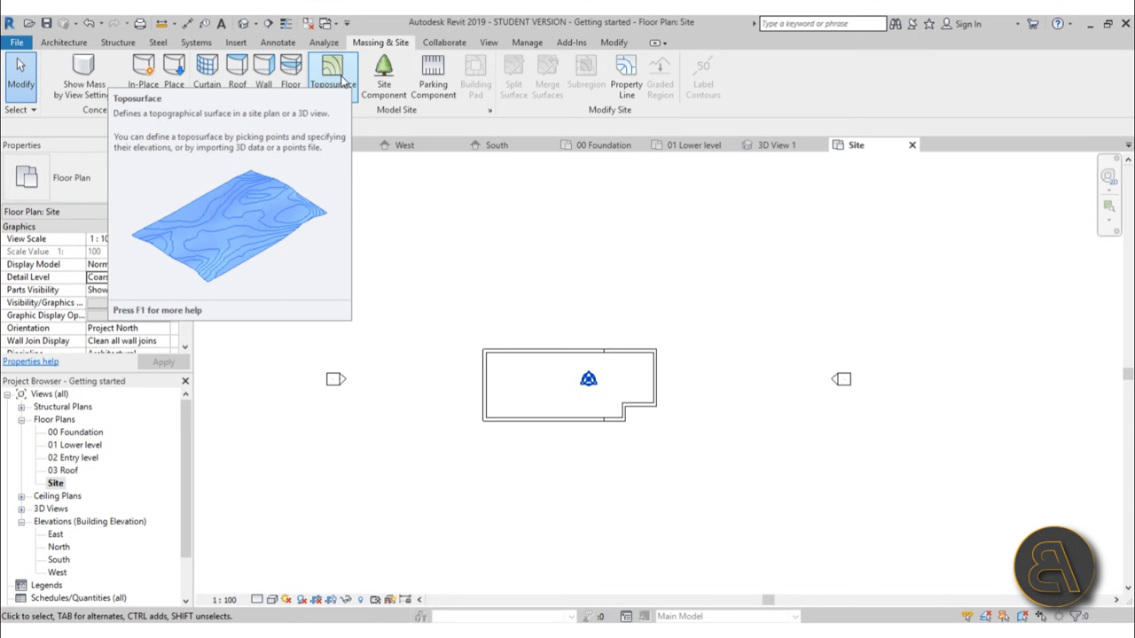
pyautogui.click(333, 73)
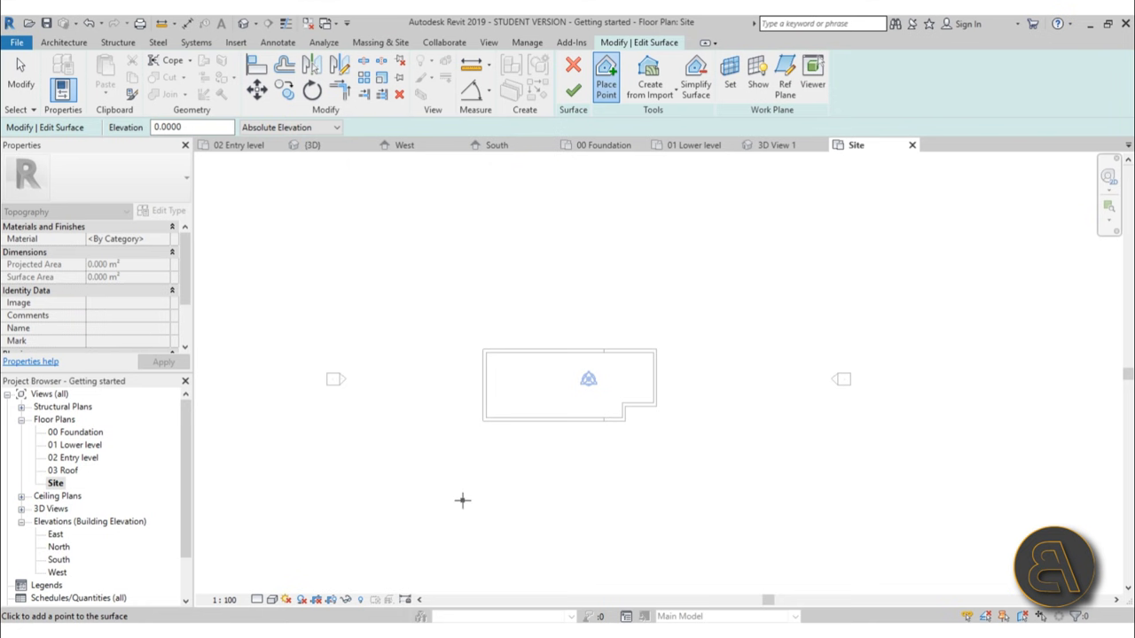
pyautogui.click(537, 375)
pyautogui.scroll(-2, 532, 296)
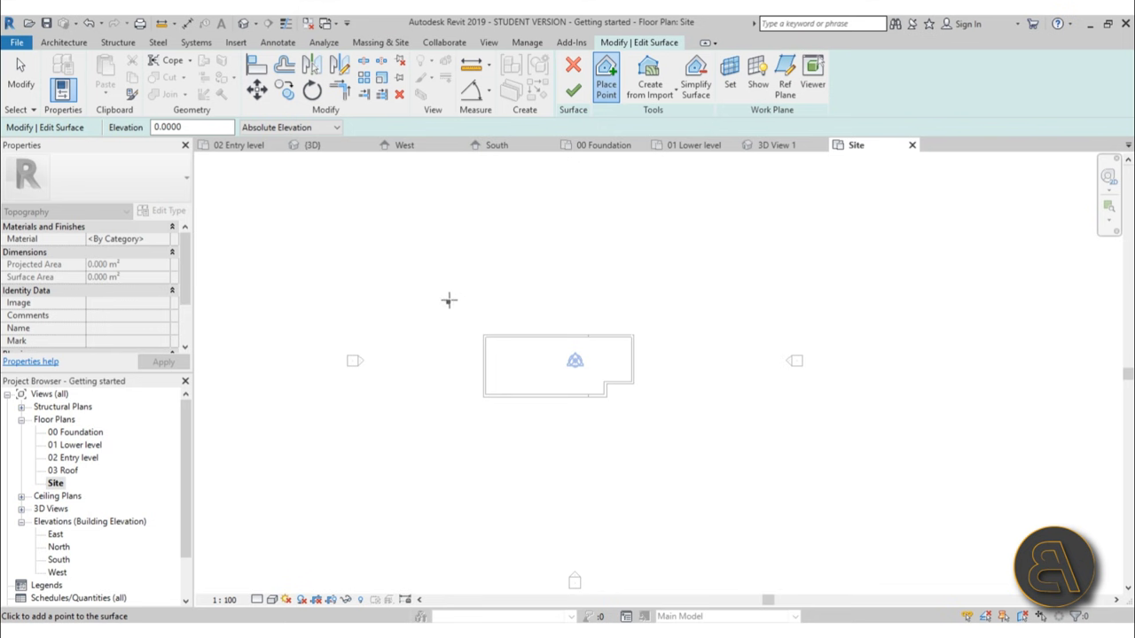
pyautogui.doubleClick(166, 127)
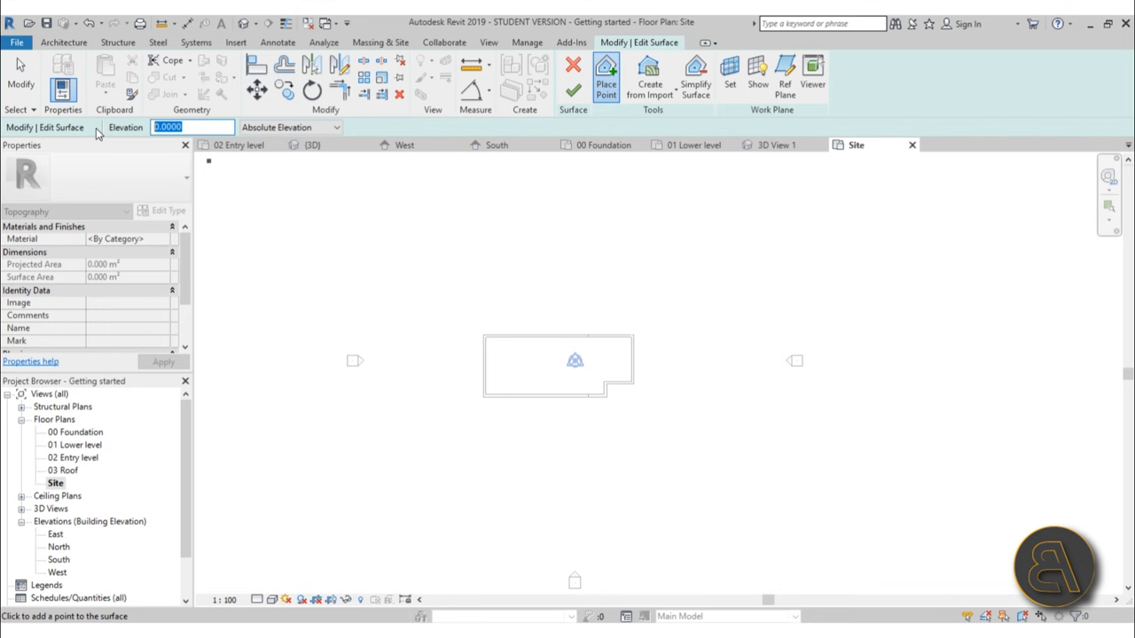
pyautogui.write('-.15')
pyautogui.click(441, 219)
pyautogui.click(442, 268)
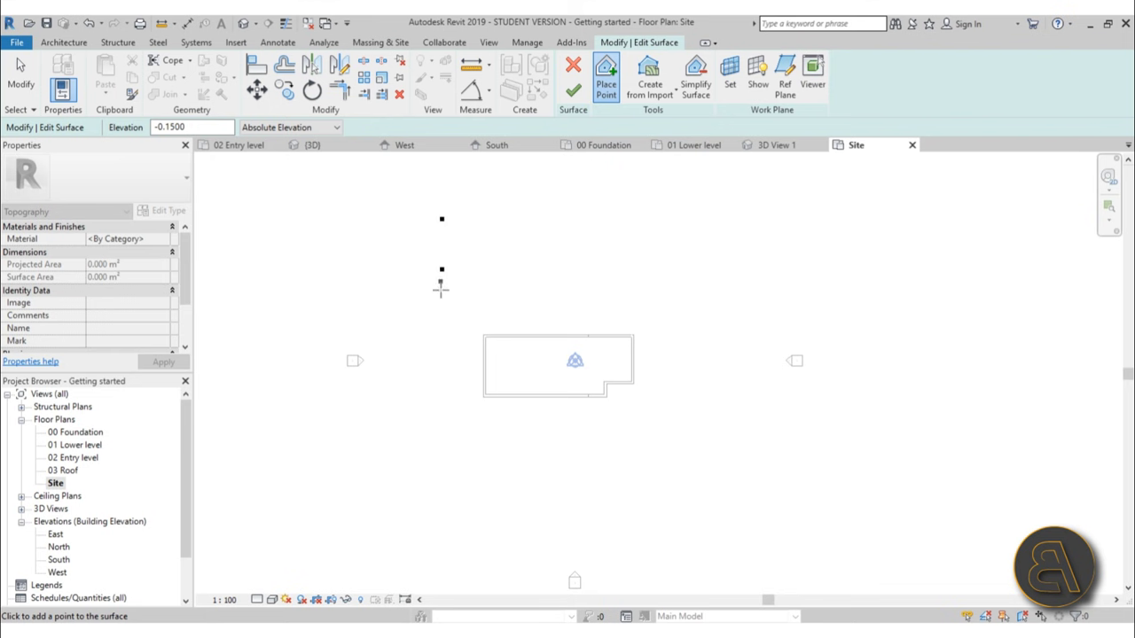
pyautogui.click(443, 323)
pyautogui.click(442, 374)
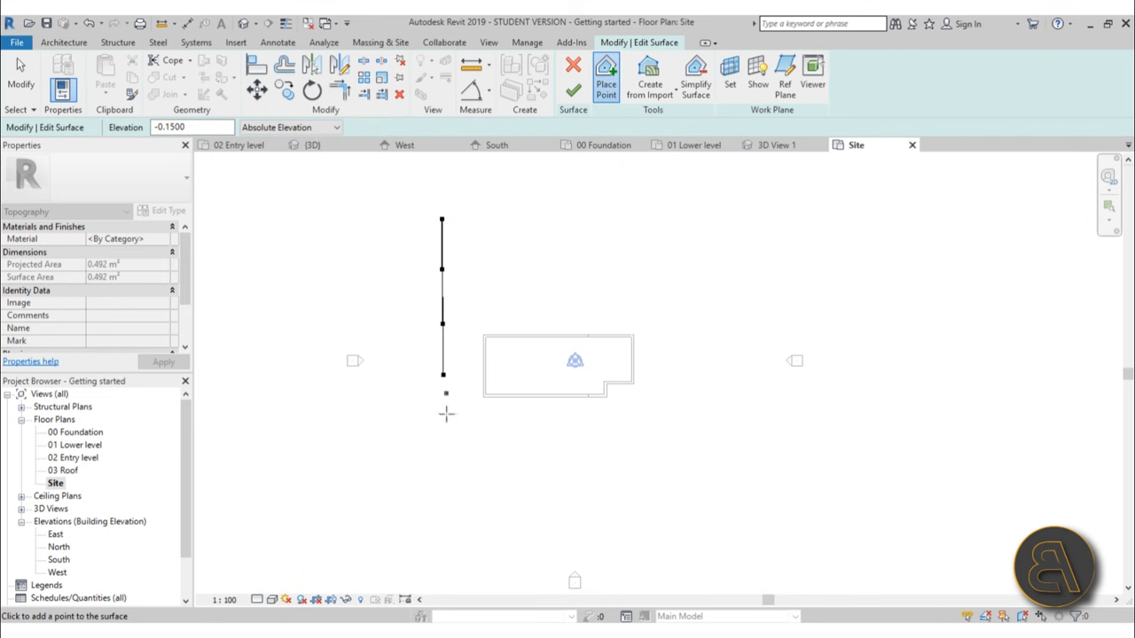
pyautogui.click(445, 434)
pyautogui.click(445, 486)
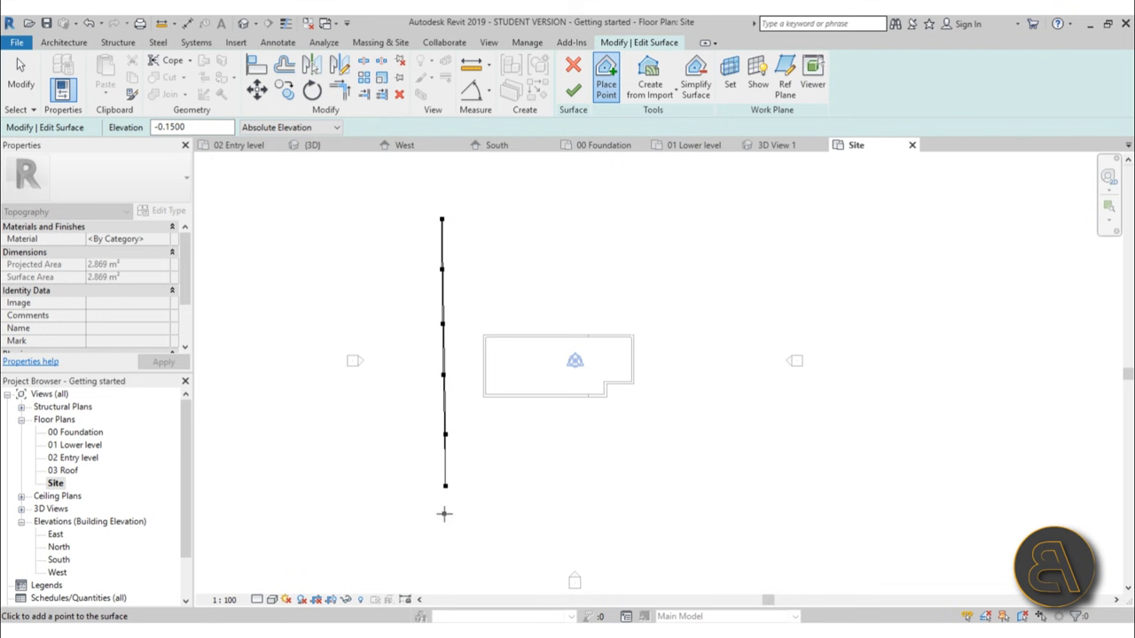
pyautogui.click(445, 530)
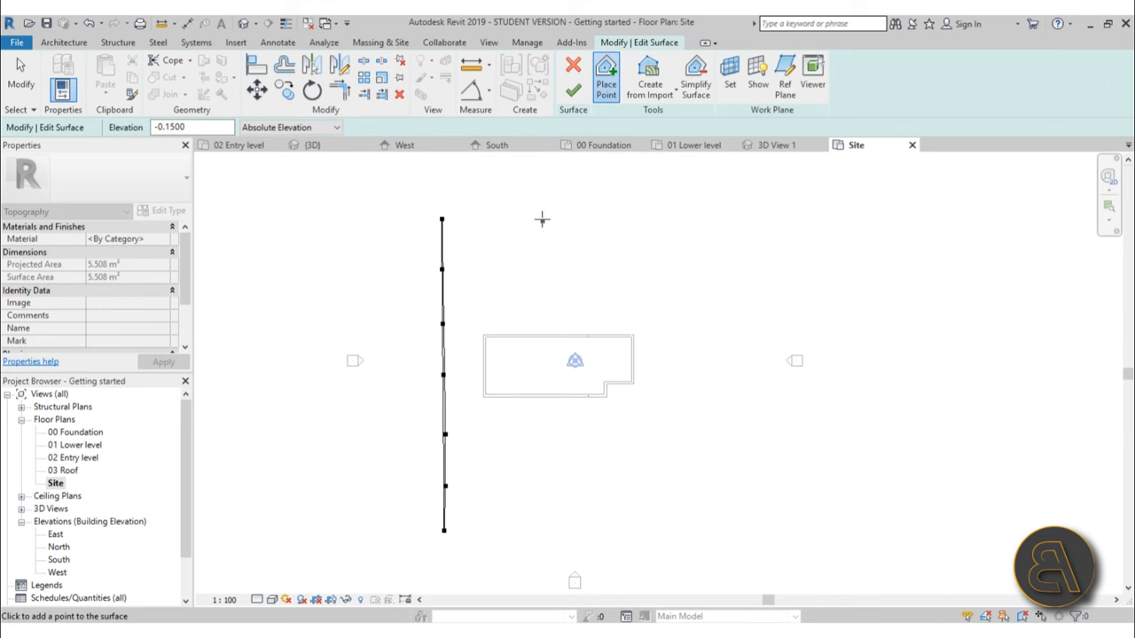
# Add a second north-south row of seven surface points at elevation -4, crossing the western half of the building.
pyautogui.click(216, 127)
pyautogui.moveTo(202, 128); pyautogui.dragTo(163, 130)
pyautogui.write('4')
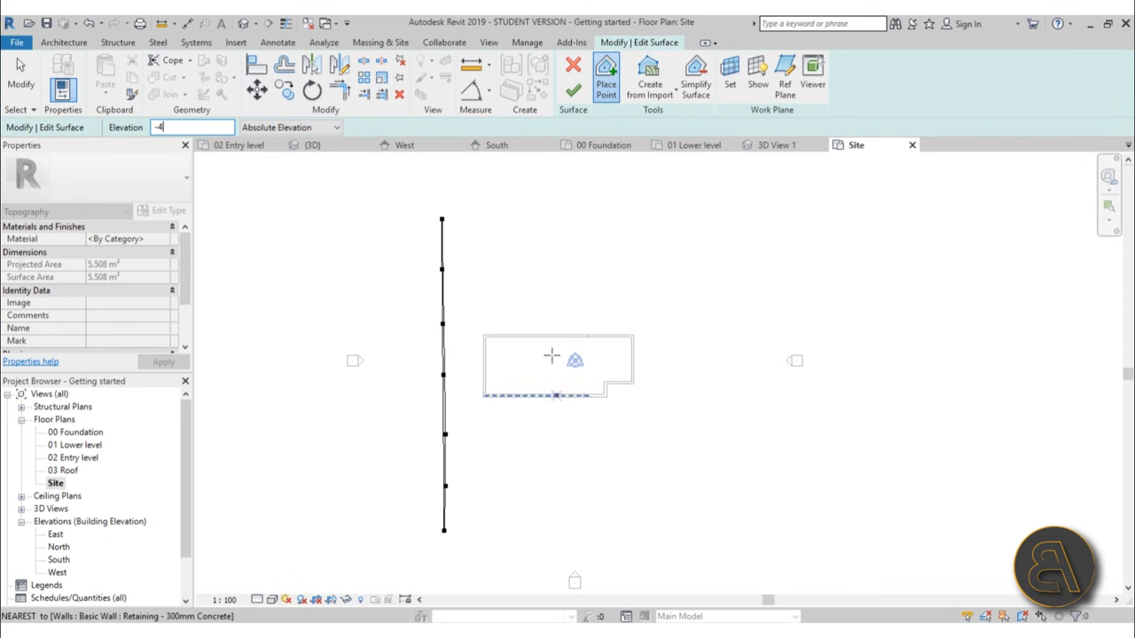
pyautogui.click(543, 214)
pyautogui.click(541, 273)
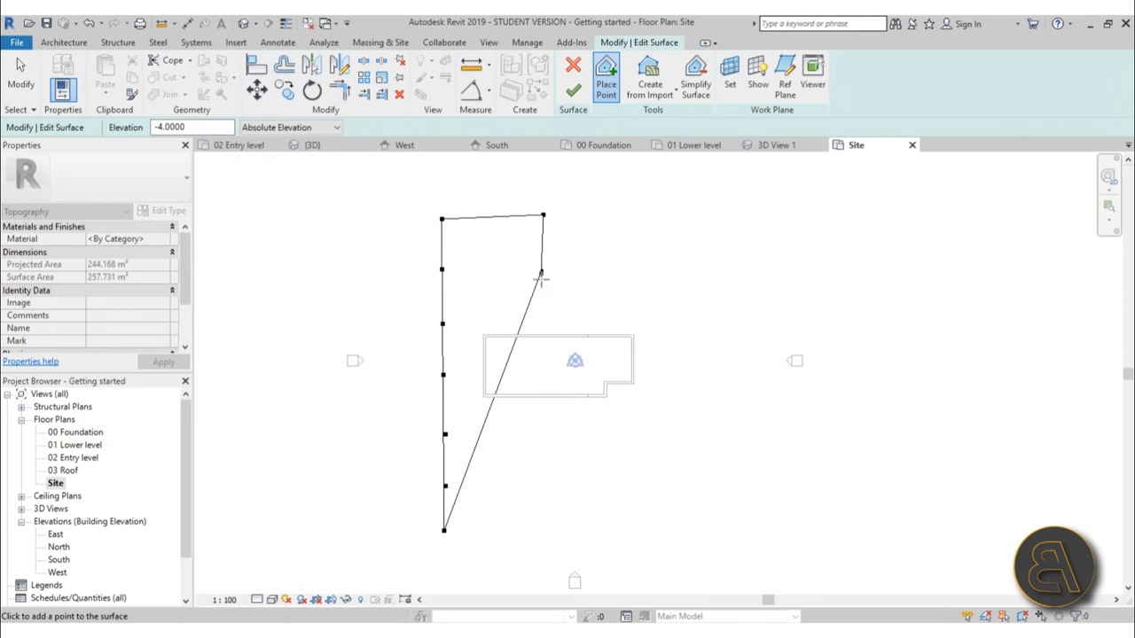
pyautogui.click(541, 316)
pyautogui.click(537, 373)
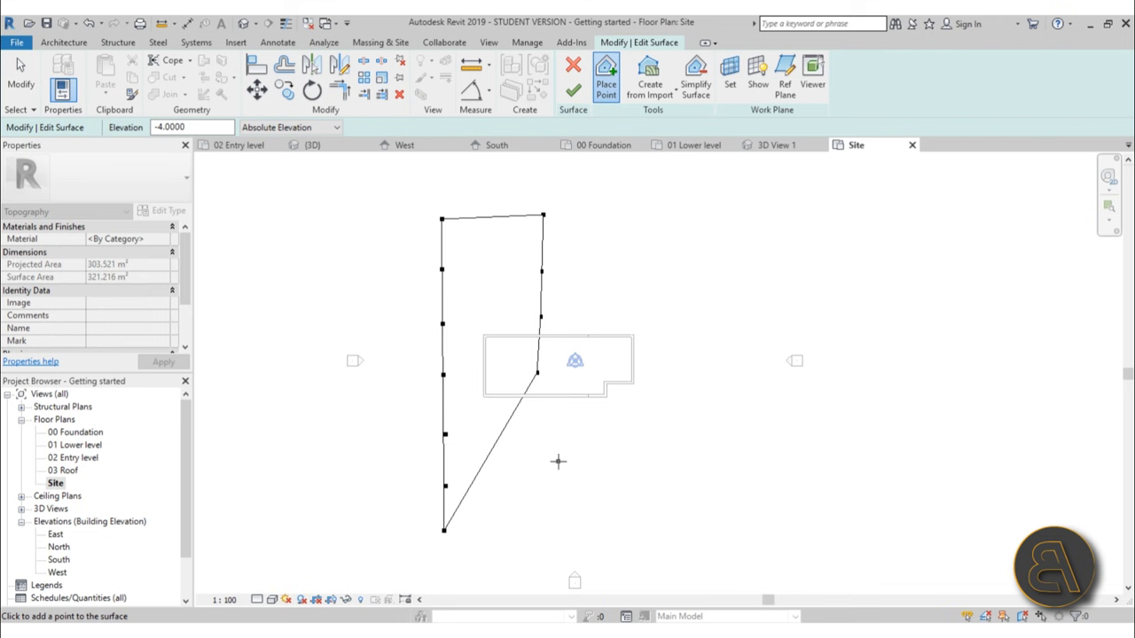
pyautogui.click(531, 432)
pyautogui.click(536, 490)
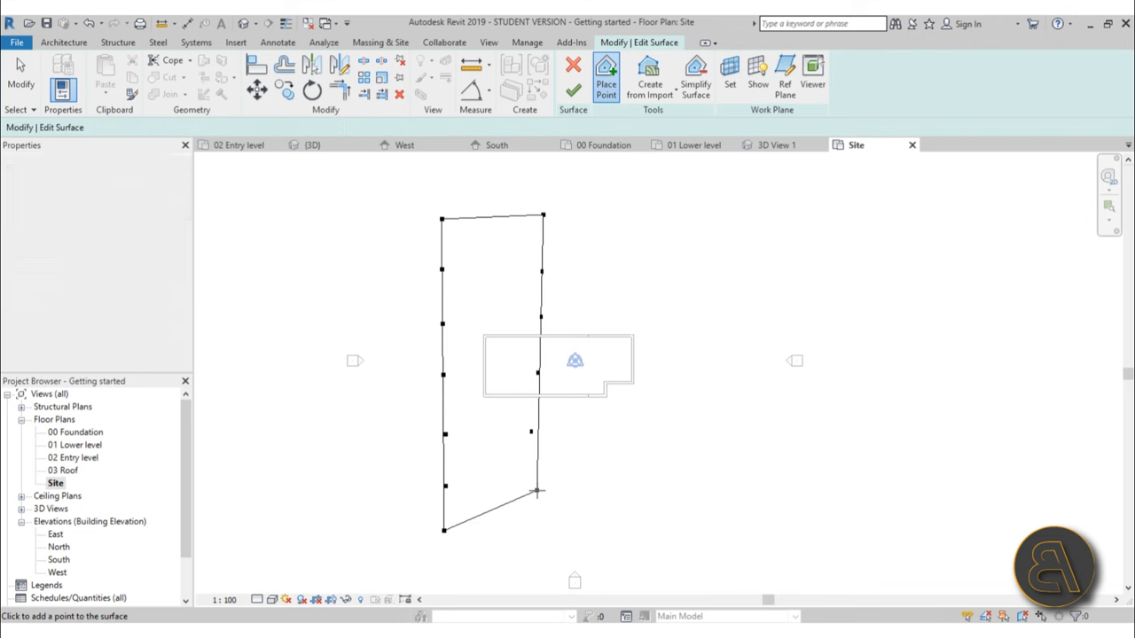
pyautogui.click(534, 534)
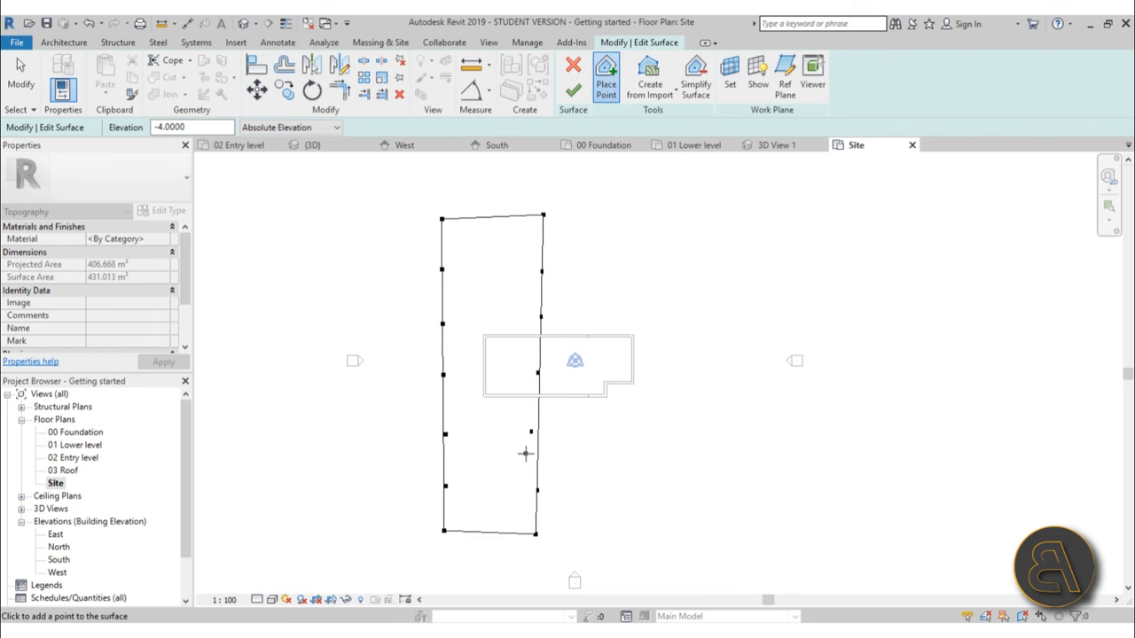
# Add a third north-south row of seven surface points at elevation -4.3 east of the building and finish the toposurface.
pyautogui.scroll(4, 538, 506)
pyautogui.scroll(3, 540, 486)
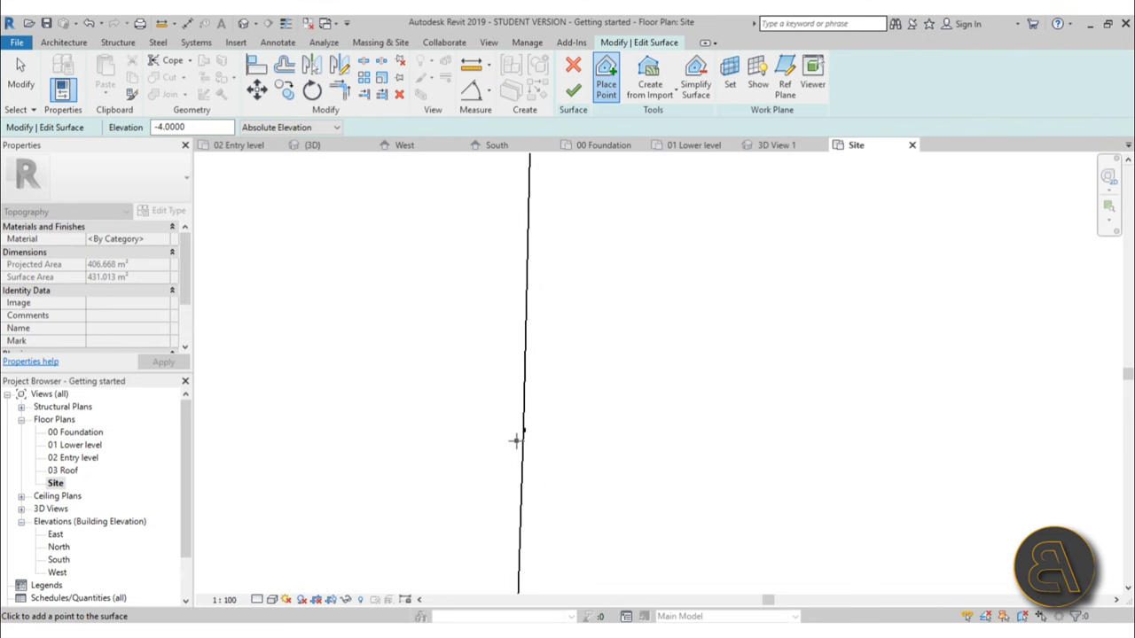
pyautogui.scroll(-5, 521, 455)
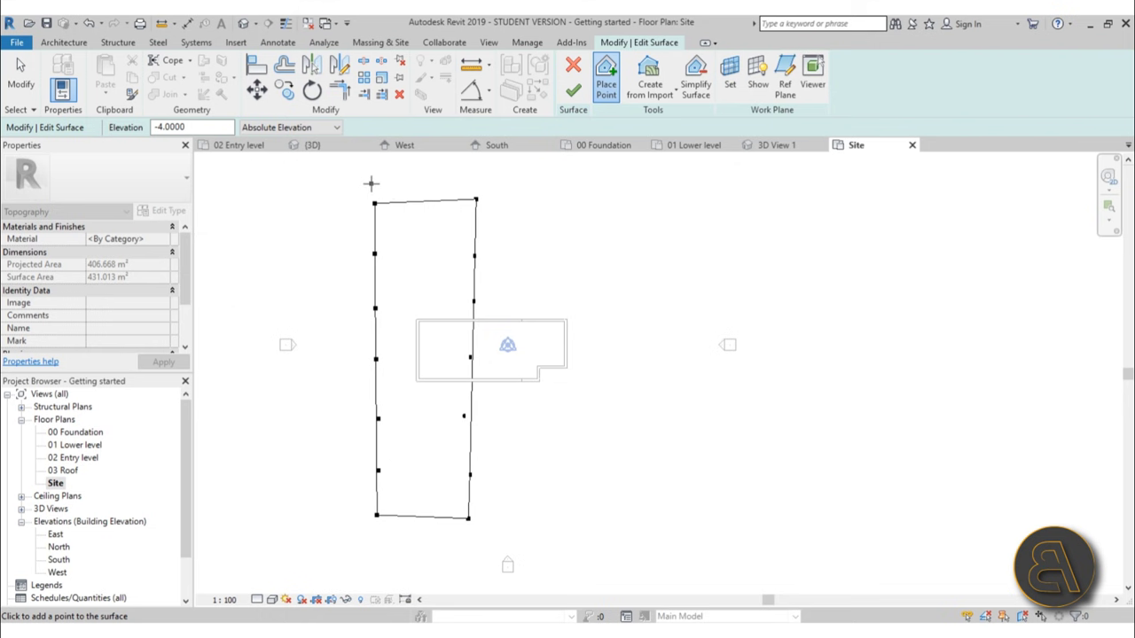
pyautogui.moveTo(206, 127); pyautogui.dragTo(67, 129)
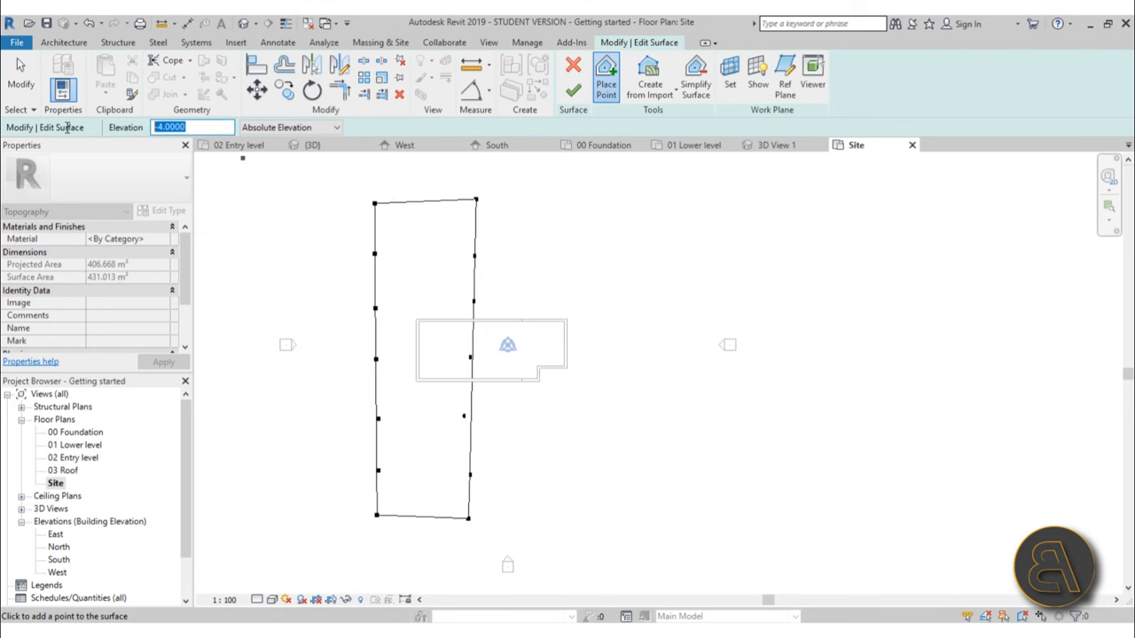
pyautogui.write('-4.3000')
pyautogui.click(668, 198)
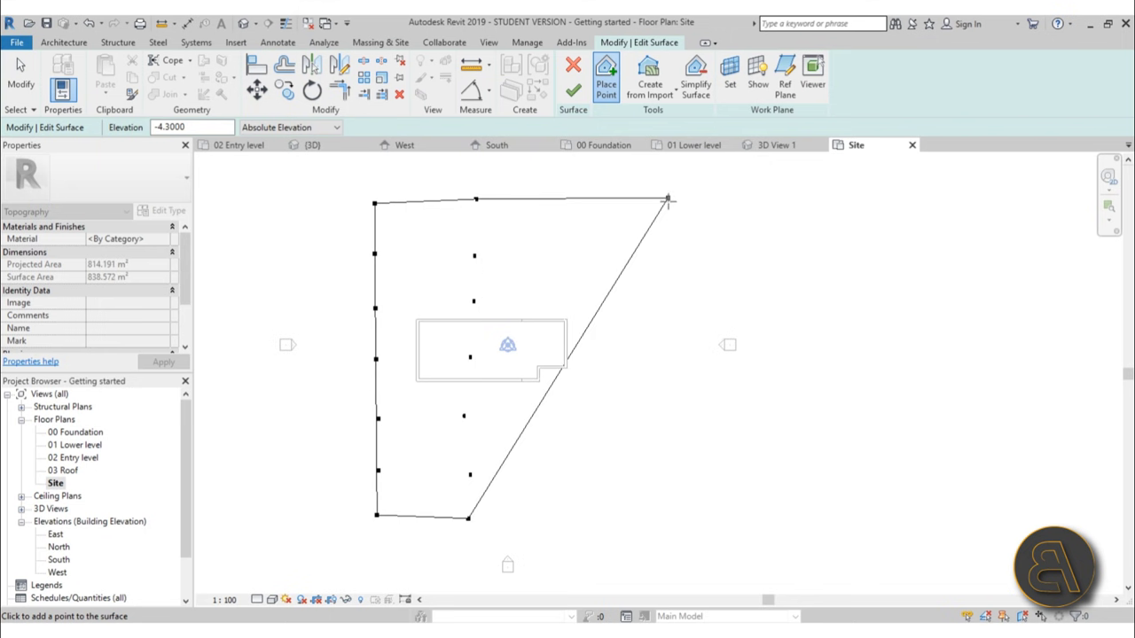
pyautogui.click(668, 263)
pyautogui.click(668, 302)
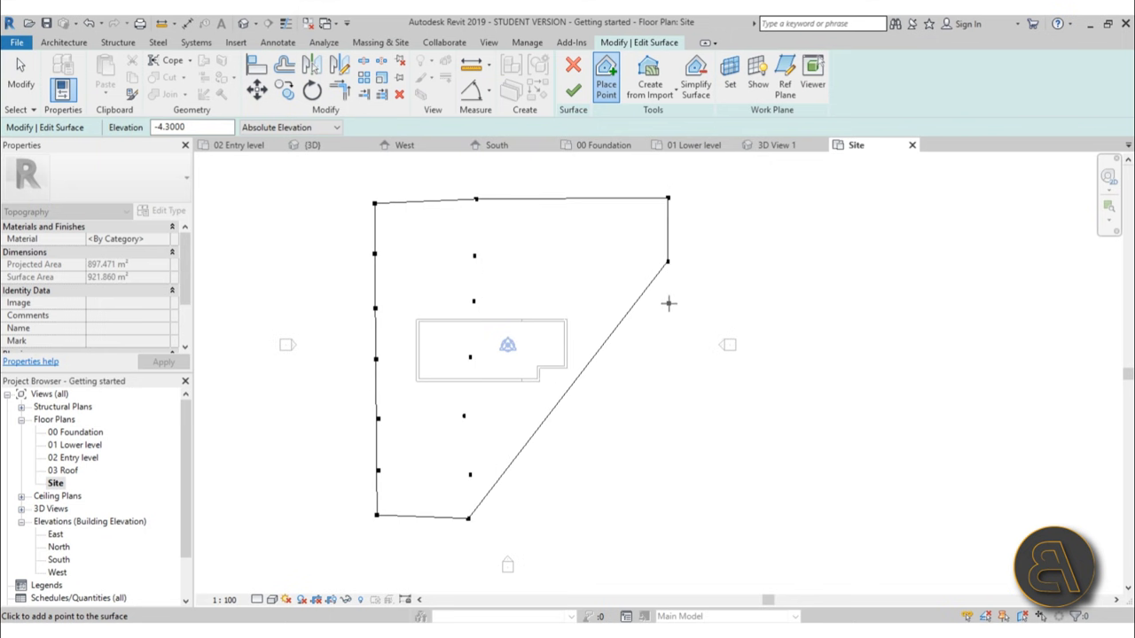
pyautogui.click(666, 355)
pyautogui.click(666, 409)
pyautogui.click(670, 471)
pyautogui.click(669, 518)
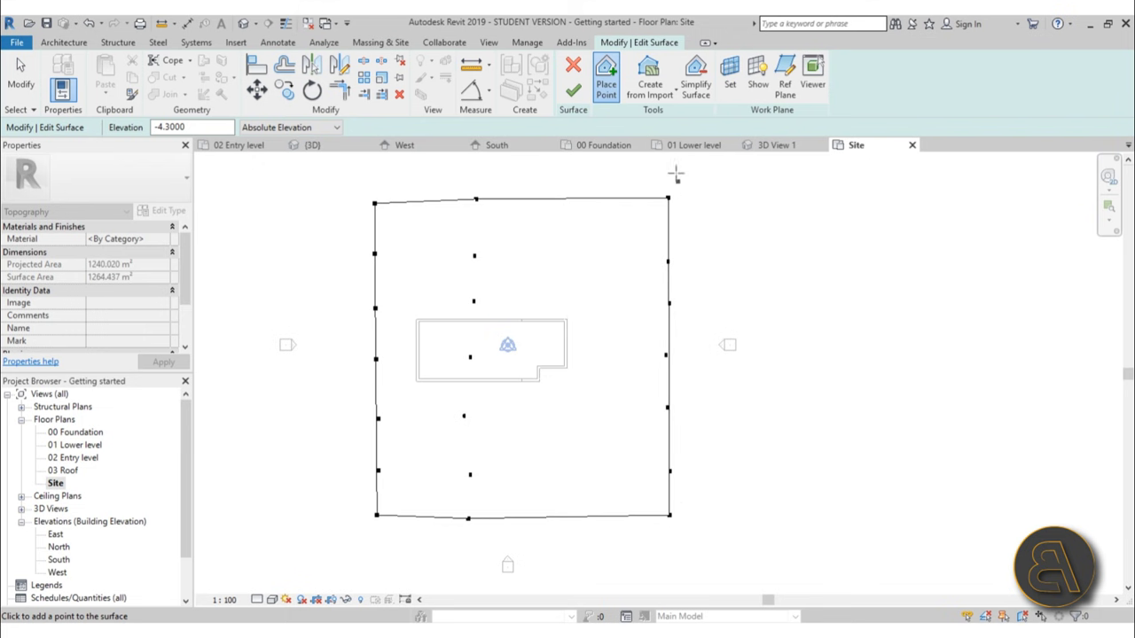
pyautogui.click(573, 90)
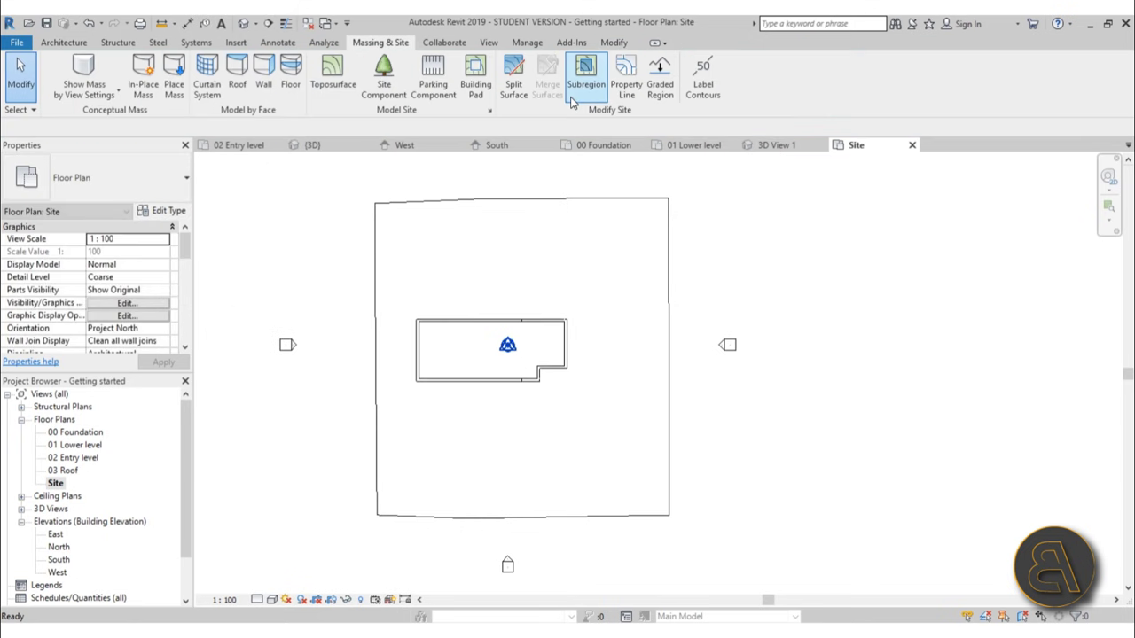
# Open the default 3D view and examine how the toposurface meets the foundation walls.
pyautogui.click(245, 24)
pyautogui.keyDown('shift'); pyautogui.moveTo(514, 476); pyautogui.dragTo(536, 501, button='middle'); pyautogui.keyUp('shift')
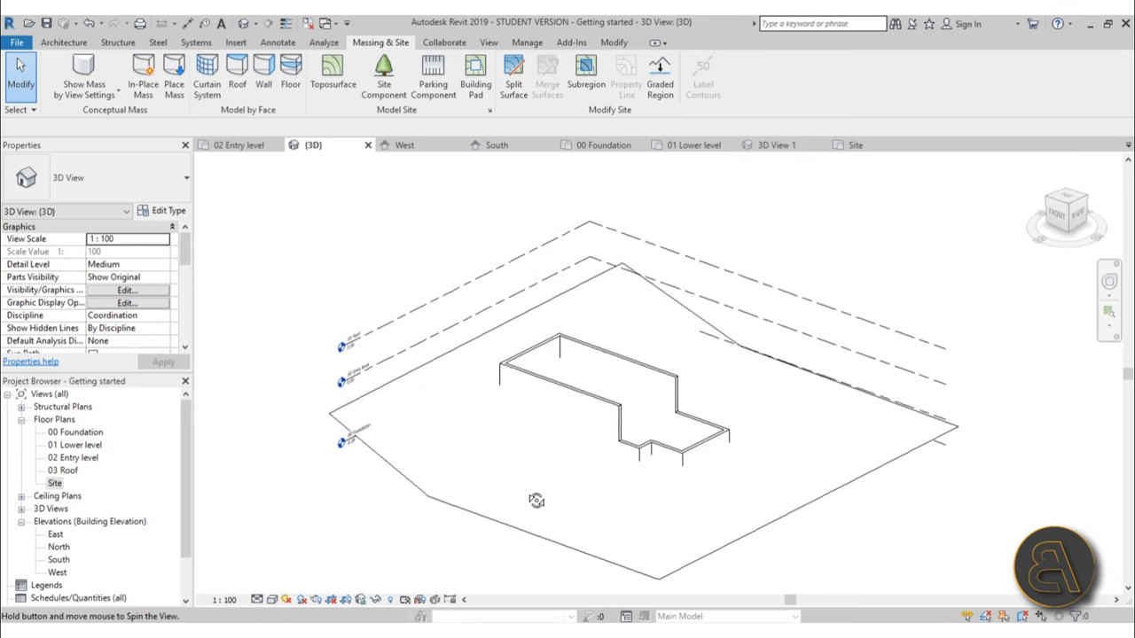
pyautogui.click(456, 508)
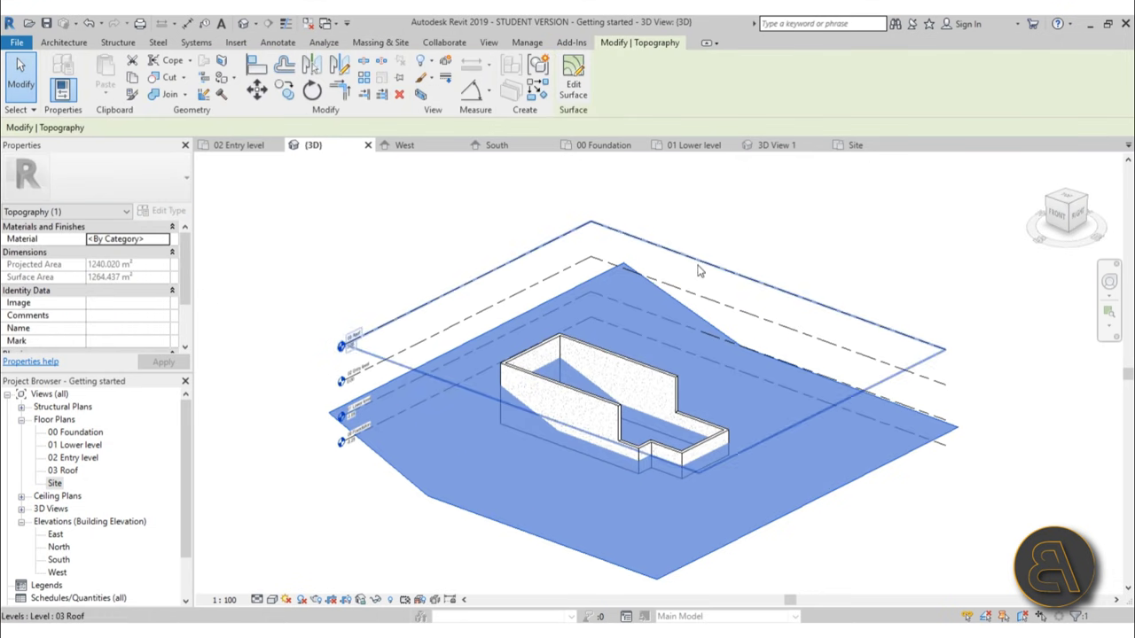
pyautogui.click(401, 254)
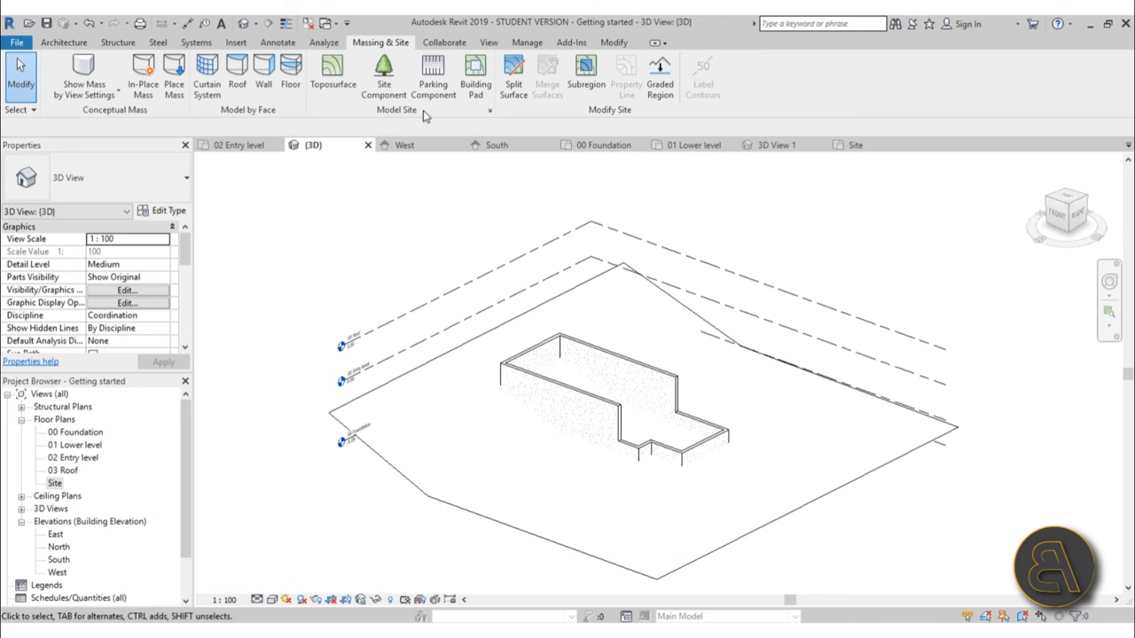
# Set the site's contour line interval to 0.5 and apply it to the toposurface display.
pyautogui.click(489, 112)
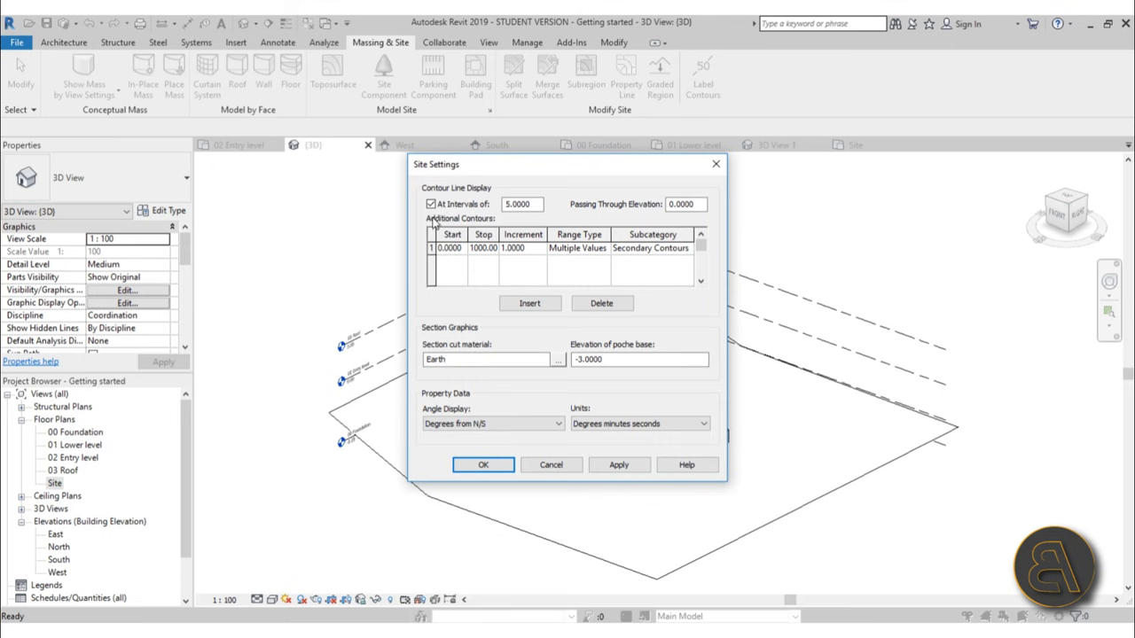
pyautogui.moveTo(544, 168); pyautogui.dragTo(228, 122)
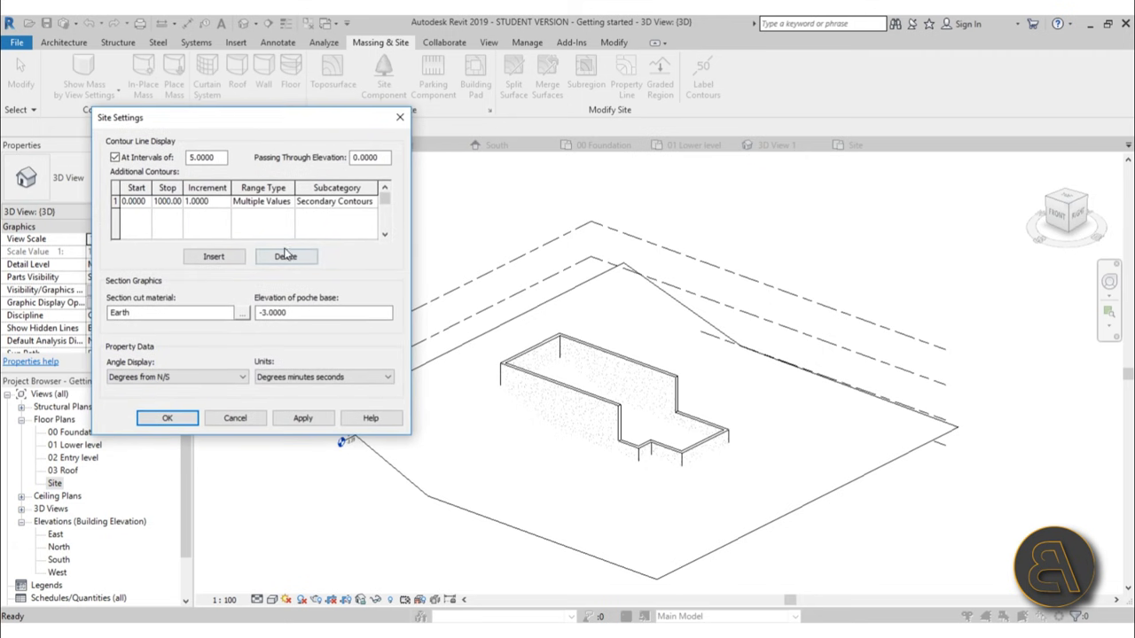
pyautogui.moveTo(227, 162); pyautogui.dragTo(186, 159)
pyautogui.write('.5')
pyautogui.click(303, 418)
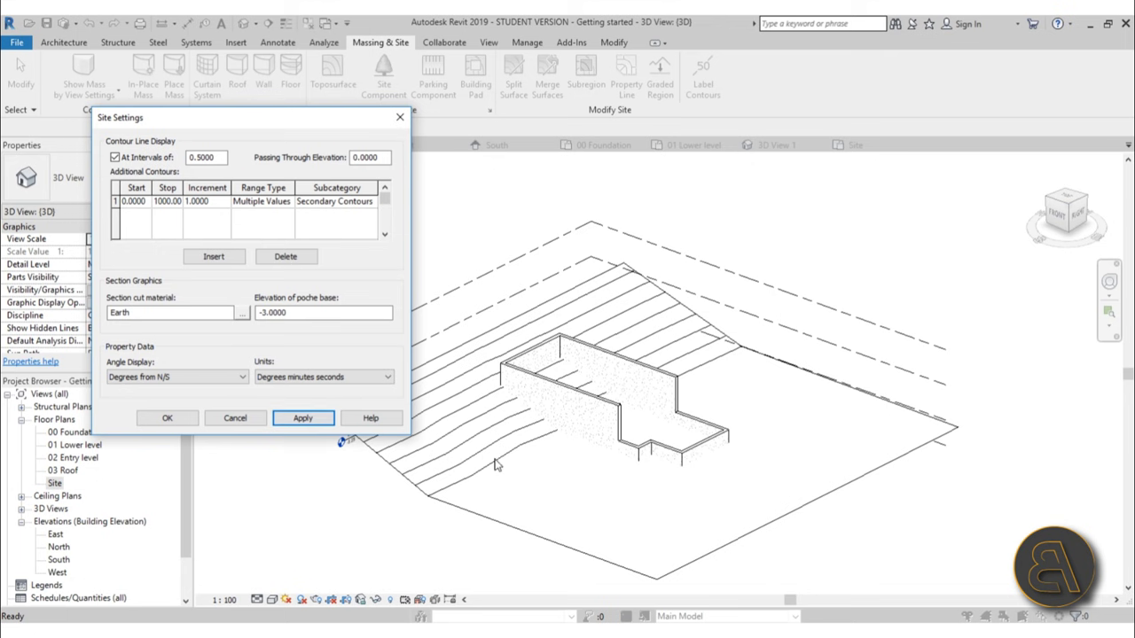
# Set the site's contour line interval to 1 and accept the site settings.
pyautogui.click(213, 157)
pyautogui.doubleClick(212, 157)
pyautogui.write('1')
pyautogui.click(302, 418)
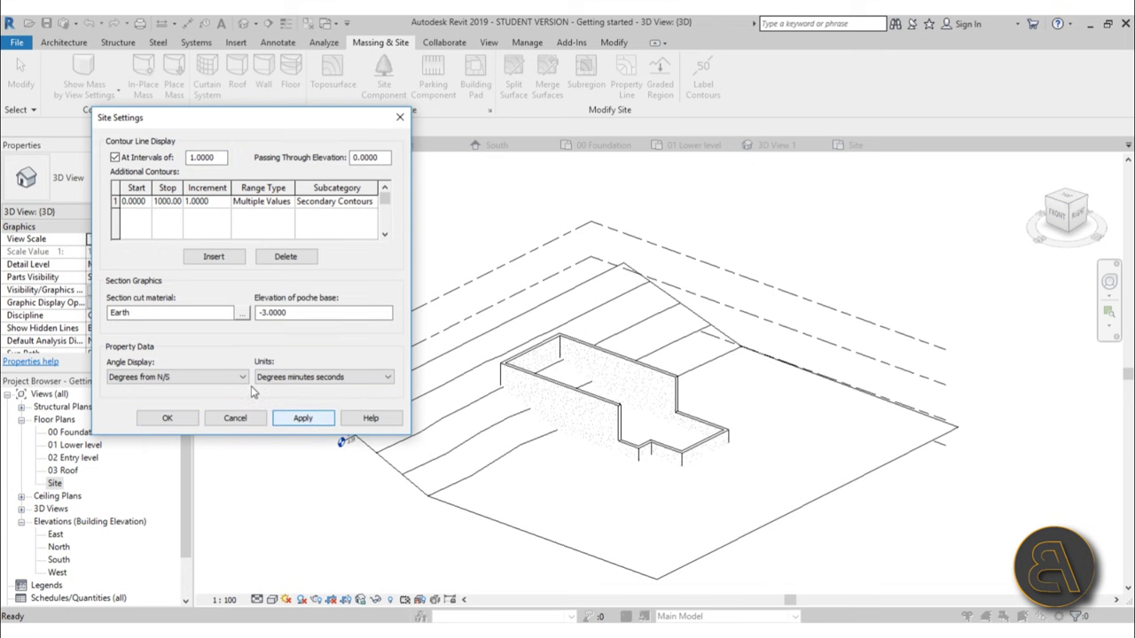
pyautogui.click(165, 417)
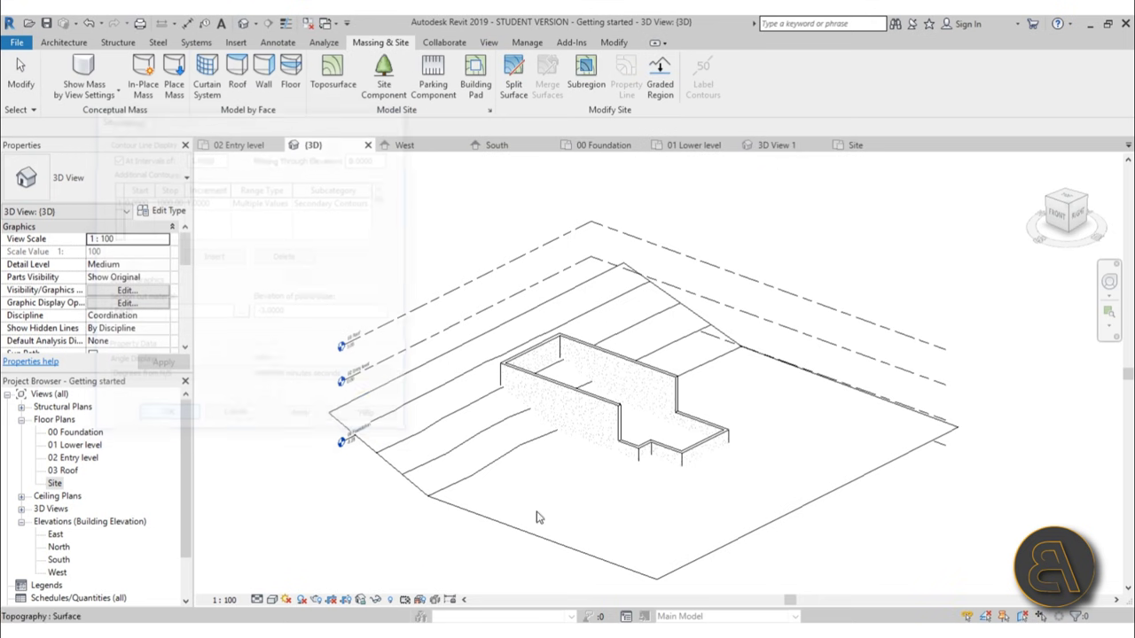
# Examine the contours in the Site plan and the default 3D view, especially where the terrain runs inside the foundation walls.
pyautogui.doubleClick(54, 483)
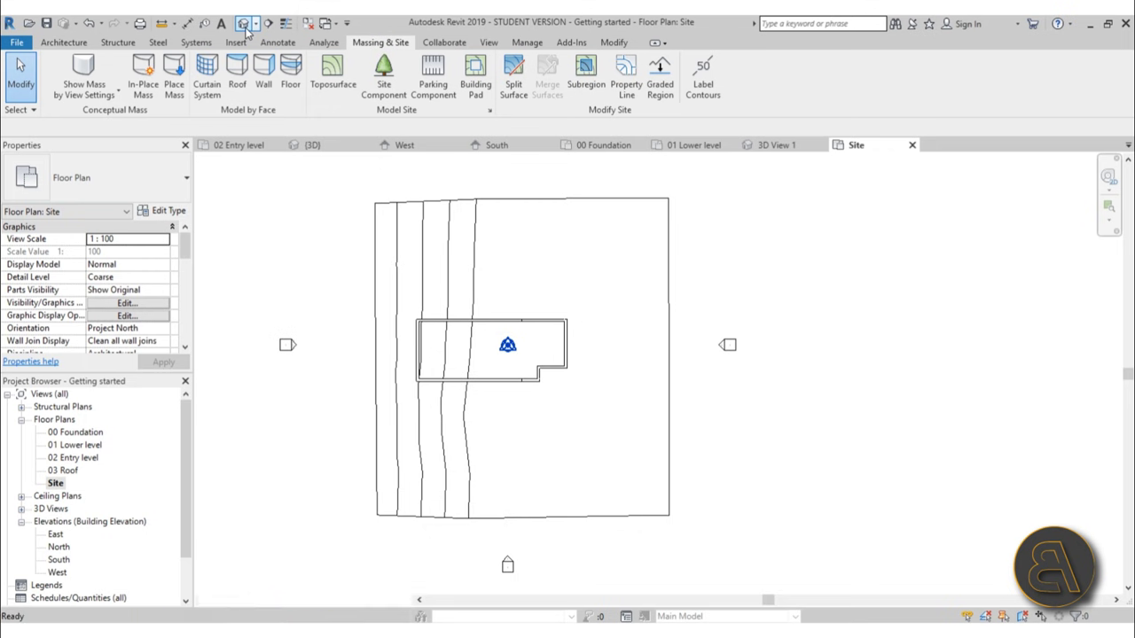
pyautogui.click(243, 24)
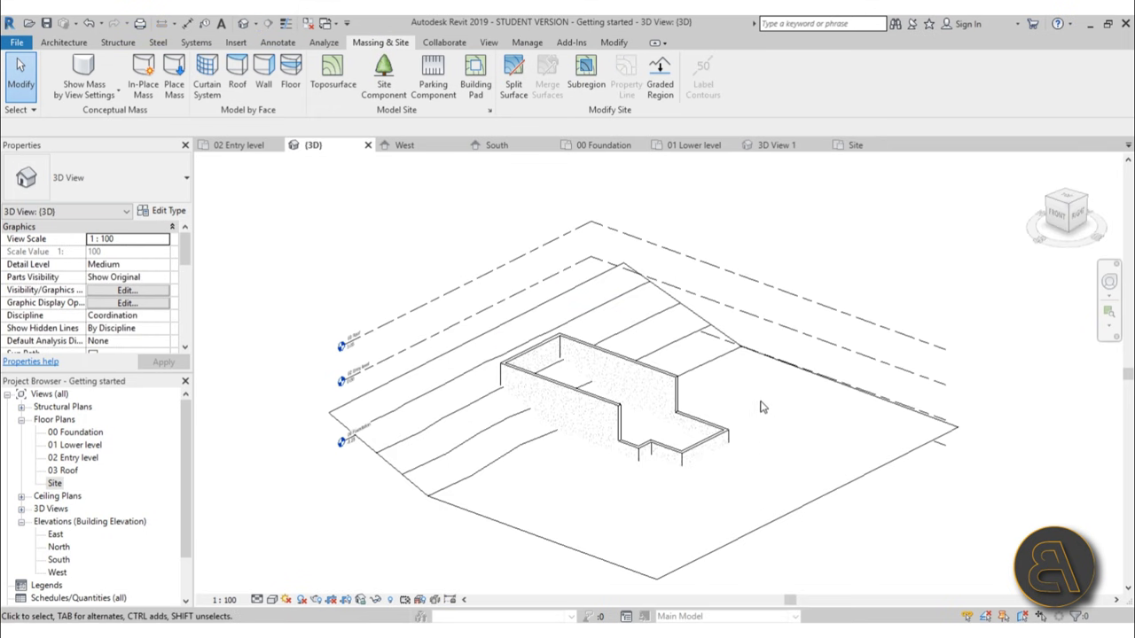
pyautogui.moveTo(768, 415)
pyautogui.keyDown('shift'); pyautogui.mouseDown(button='middle')
pyautogui.moveTo(783, 423)
pyautogui.moveTo(717, 461)
pyautogui.moveTo(689, 400)
pyautogui.moveTo(755, 420)
pyautogui.mouseUp(button='middle'); pyautogui.keyUp('shift')
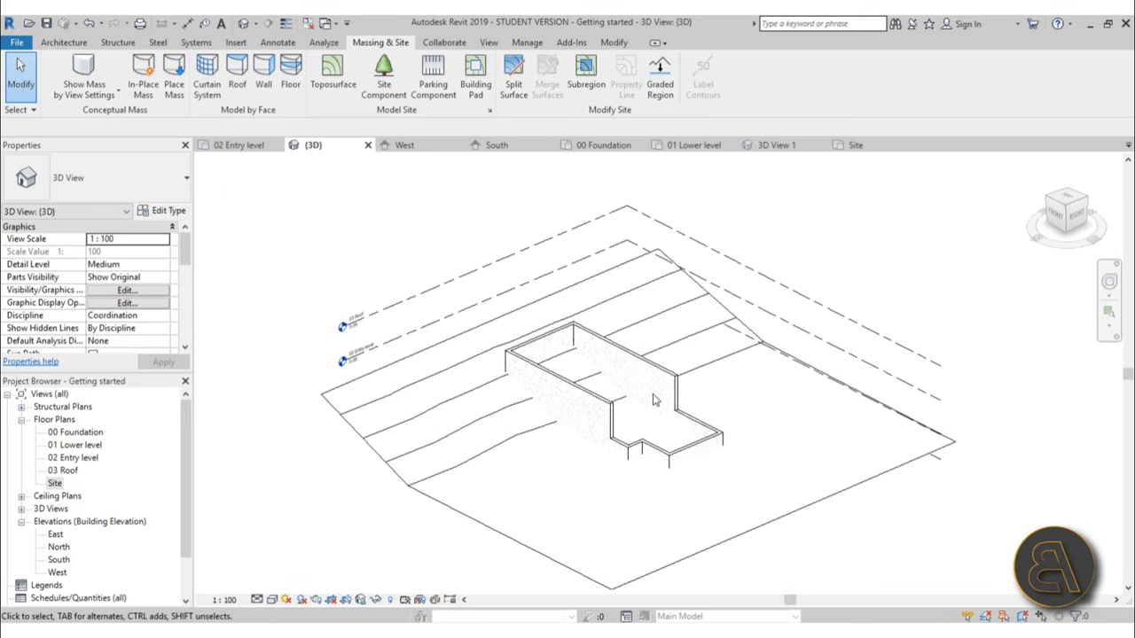
pyautogui.scroll(5, 657, 399)
pyautogui.scroll(3, 520, 338)
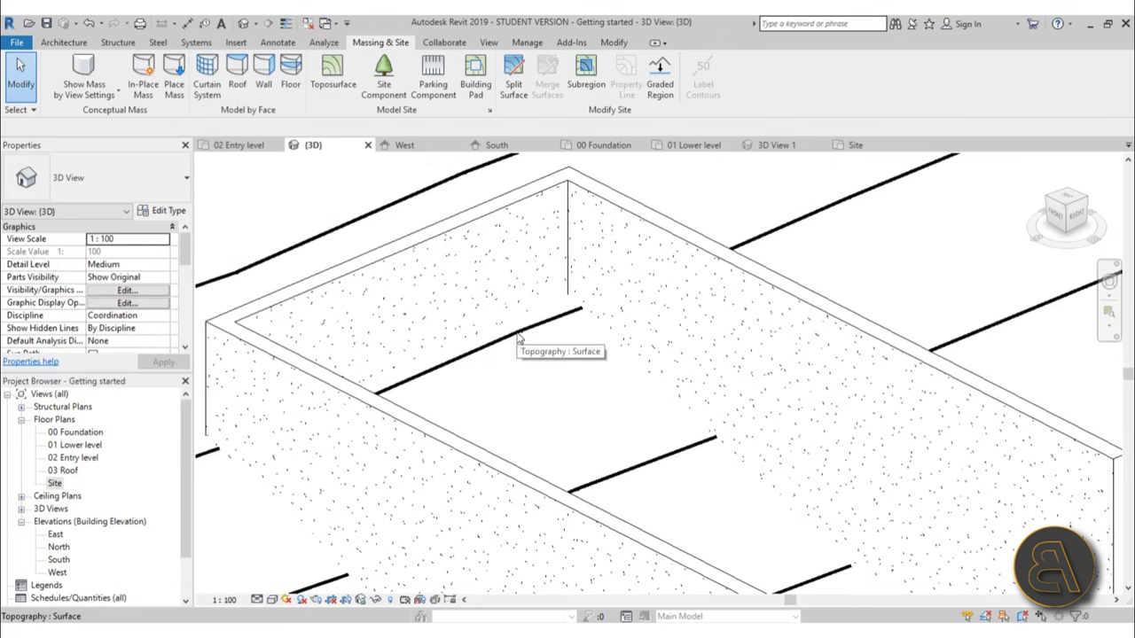
pyautogui.scroll(-4, 484, 302)
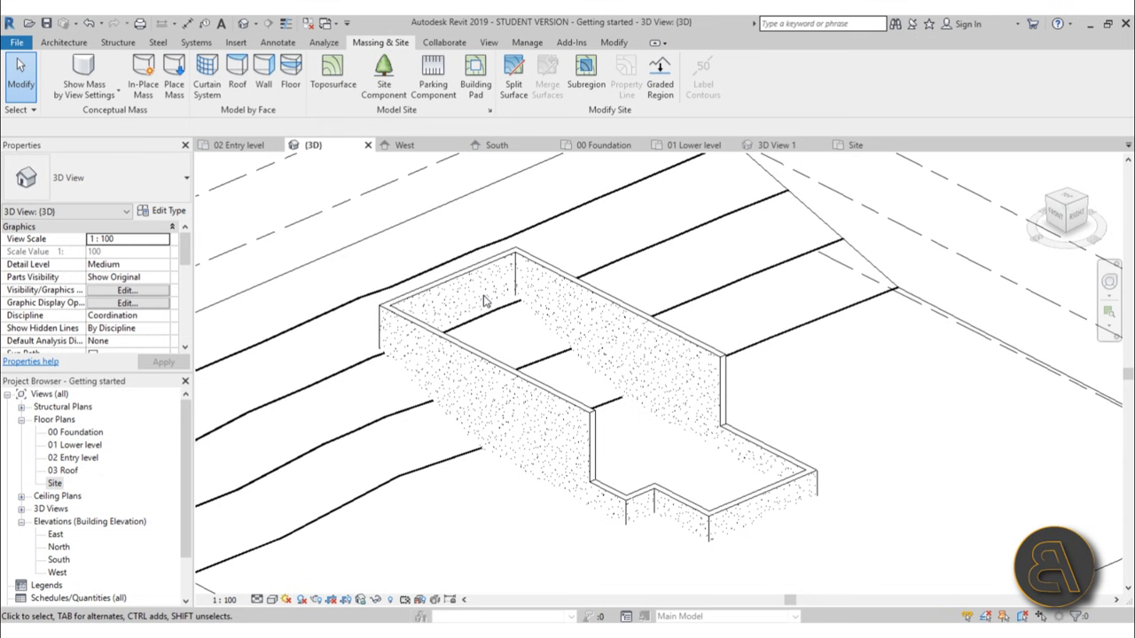
pyautogui.scroll(-2, 486, 302)
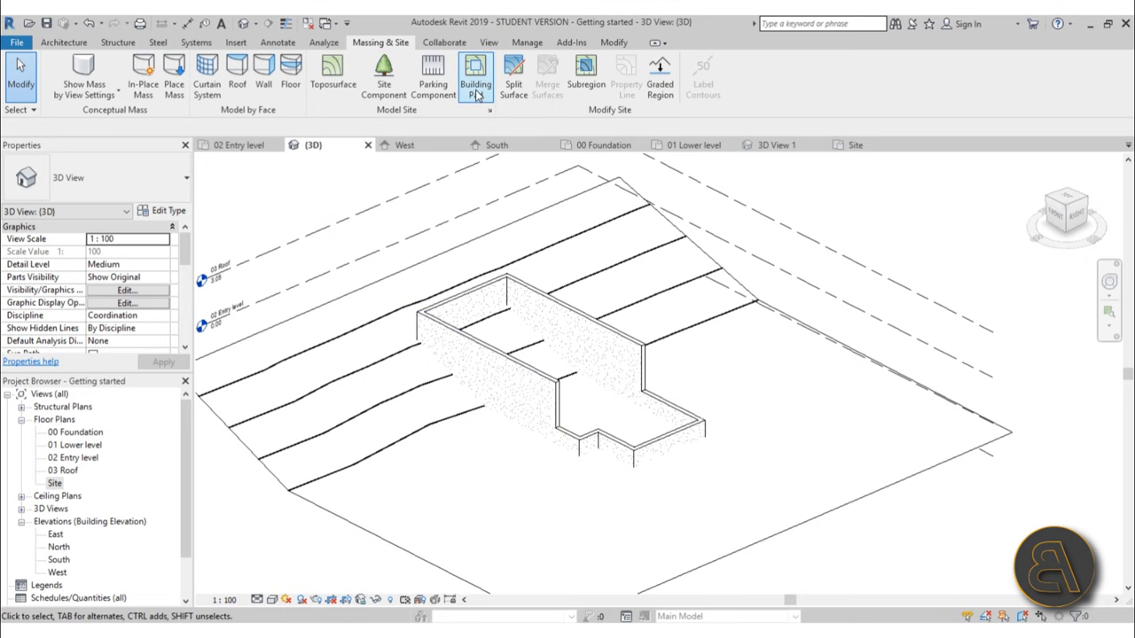
# Start a building pad in the Site floor plan and pick the whole chain of foundation walls as its boundary.
pyautogui.doubleClick(57, 484)
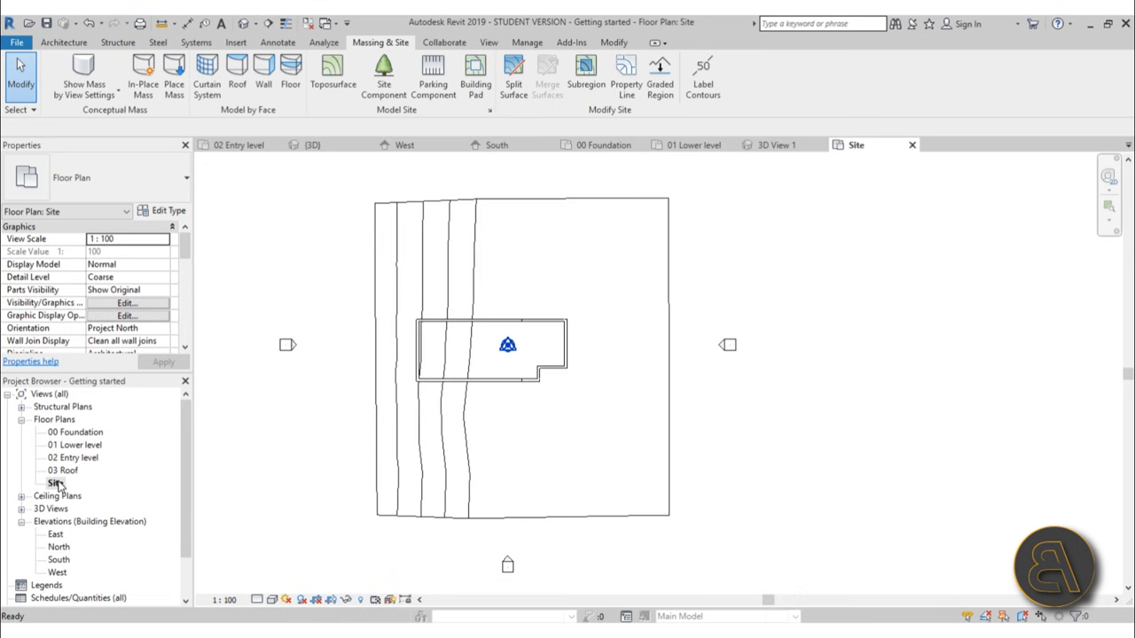
pyautogui.click(475, 79)
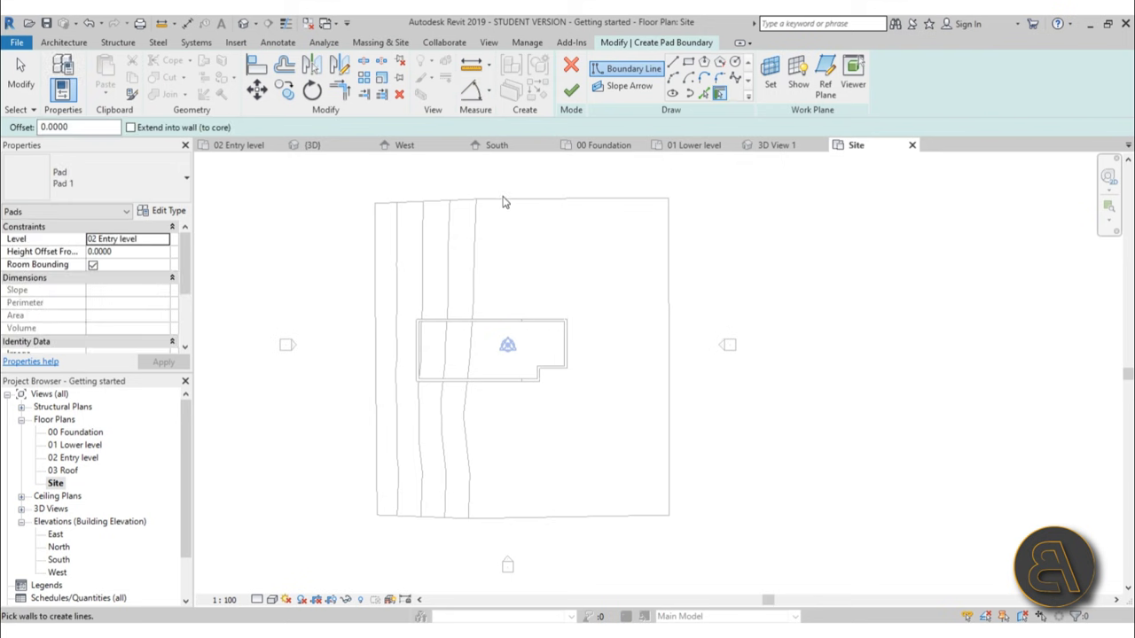
pyautogui.scroll(4, 476, 375)
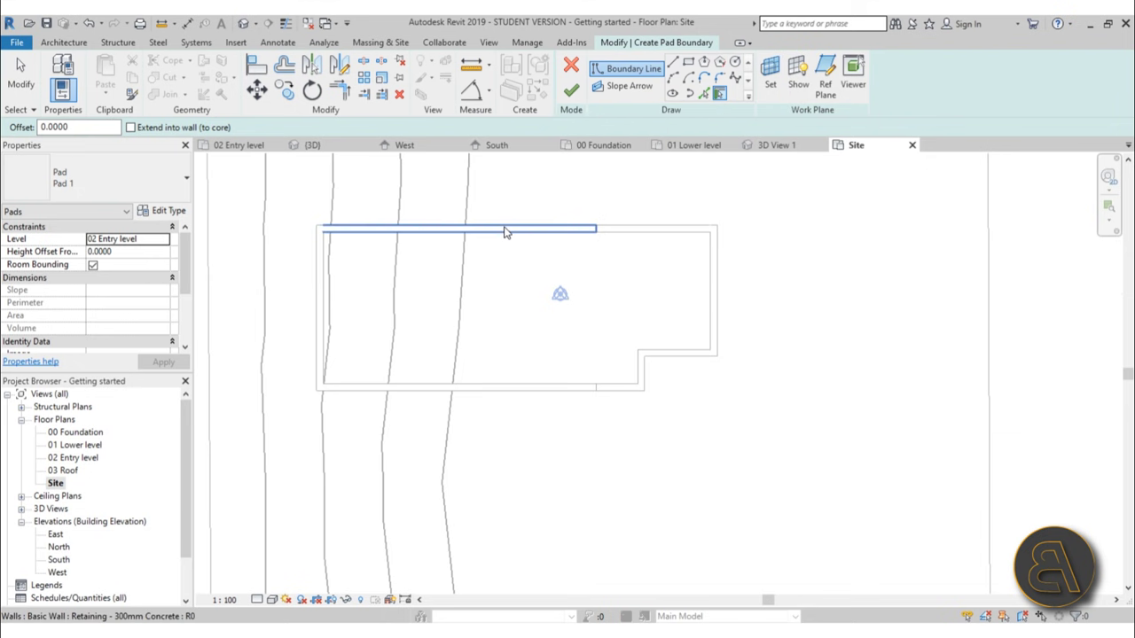
pyautogui.press('Tab')
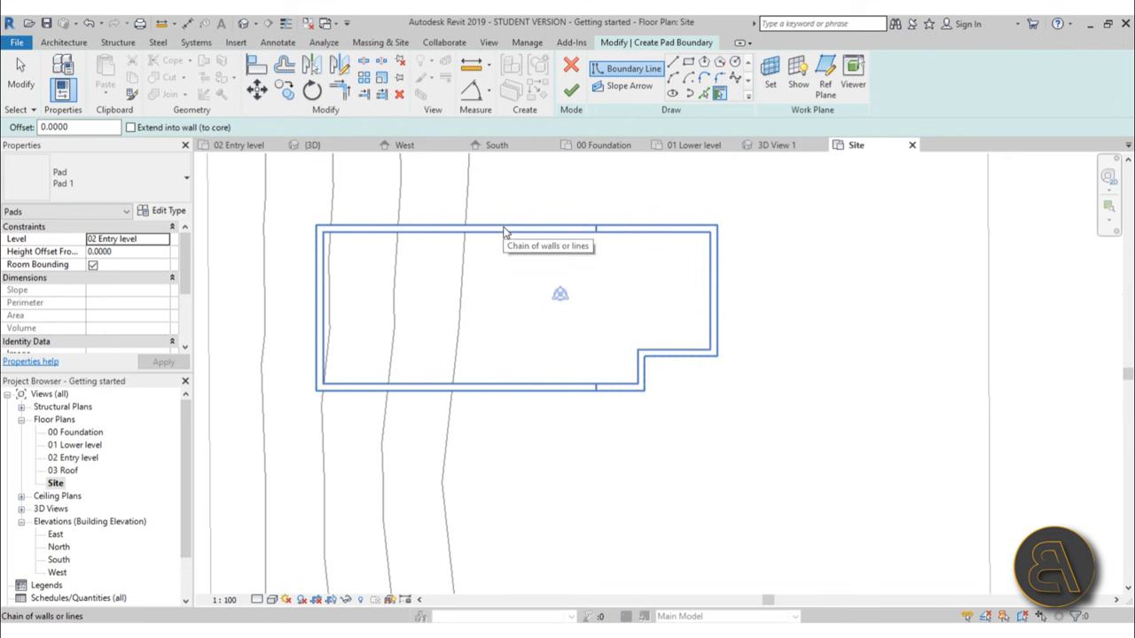
pyautogui.press('Tab')
pyautogui.press('Tab')
pyautogui.press('Tab')
pyautogui.press('Tab')
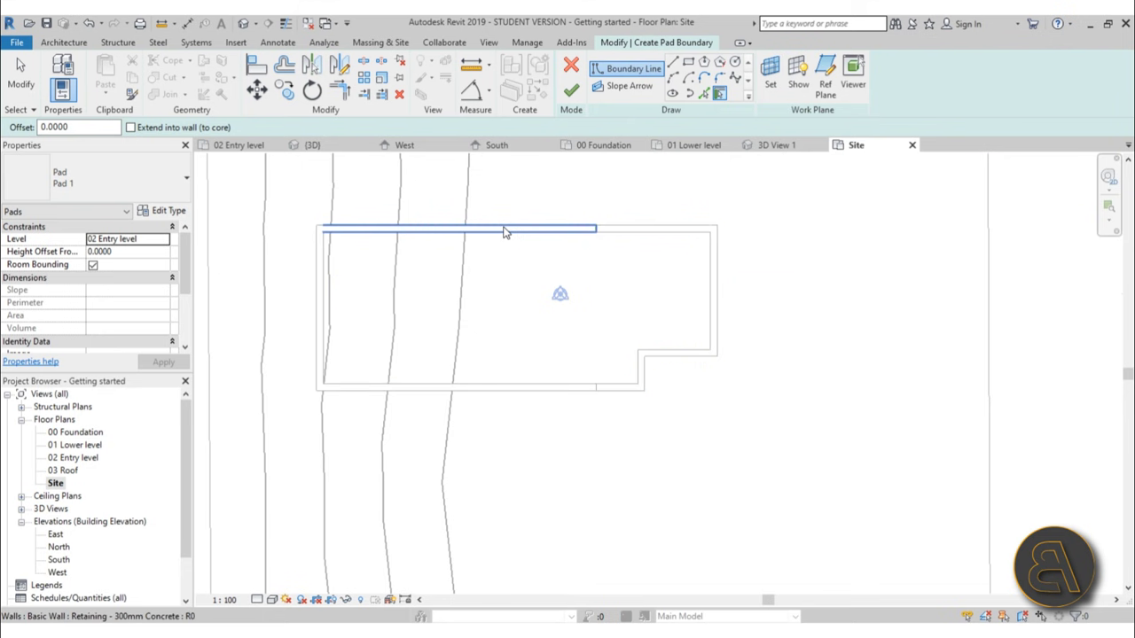
pyautogui.press('Tab')
pyautogui.press('Tab')
pyautogui.press('Tab')
pyautogui.press('Tab')
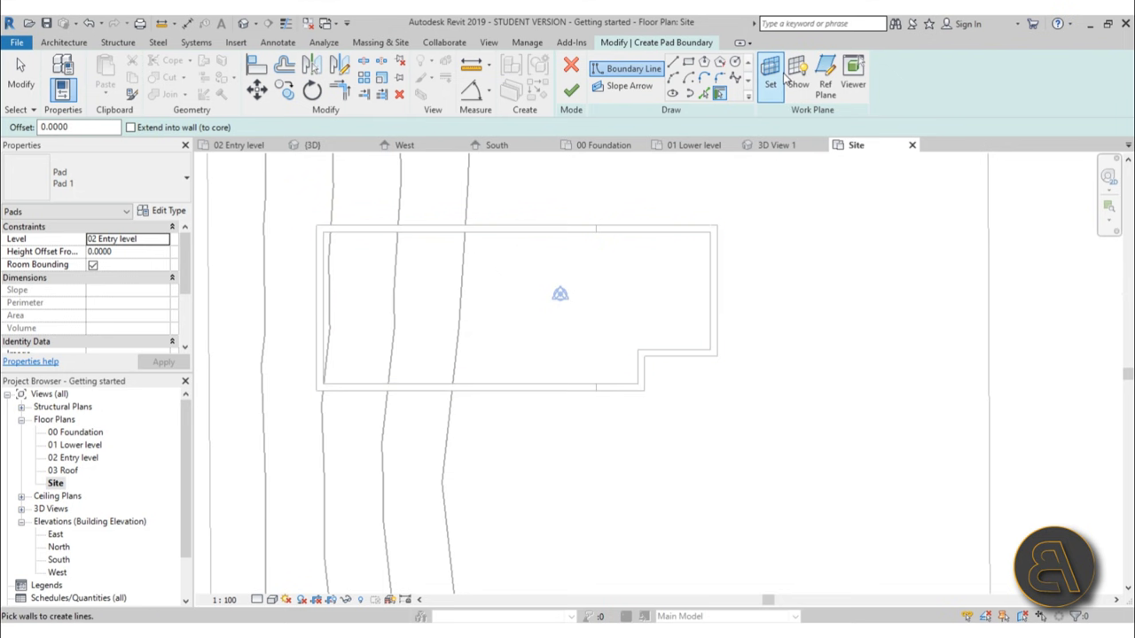
pyautogui.press('Tab')
pyautogui.click(502, 232)
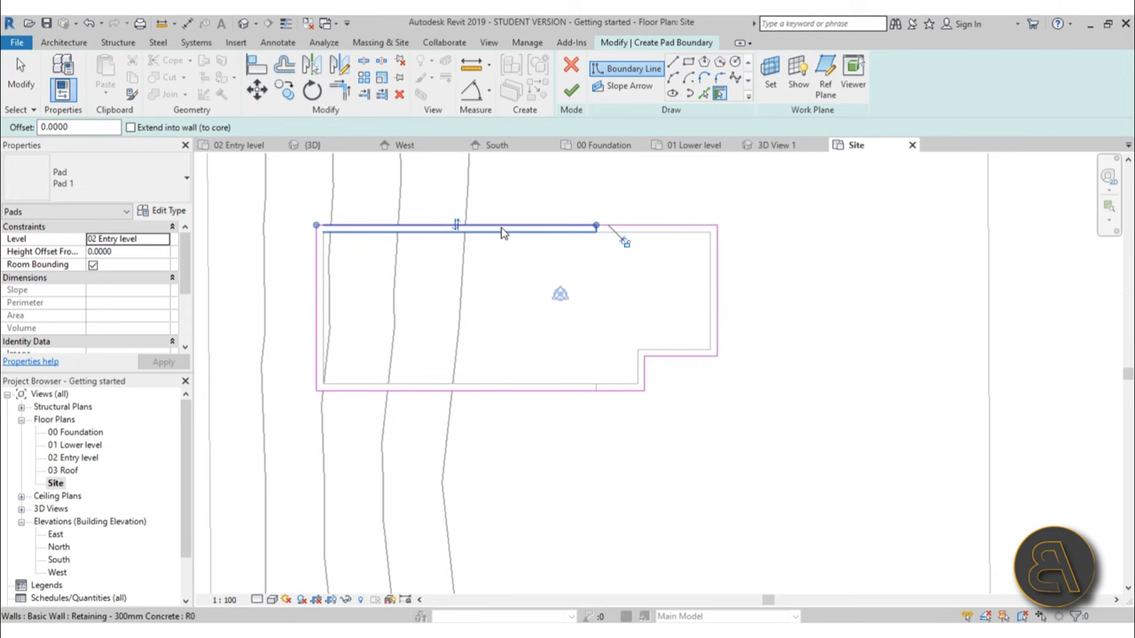
# Flip the pad boundary to the inner wall faces and back to the outer faces.
pyautogui.scroll(2, 377, 253)
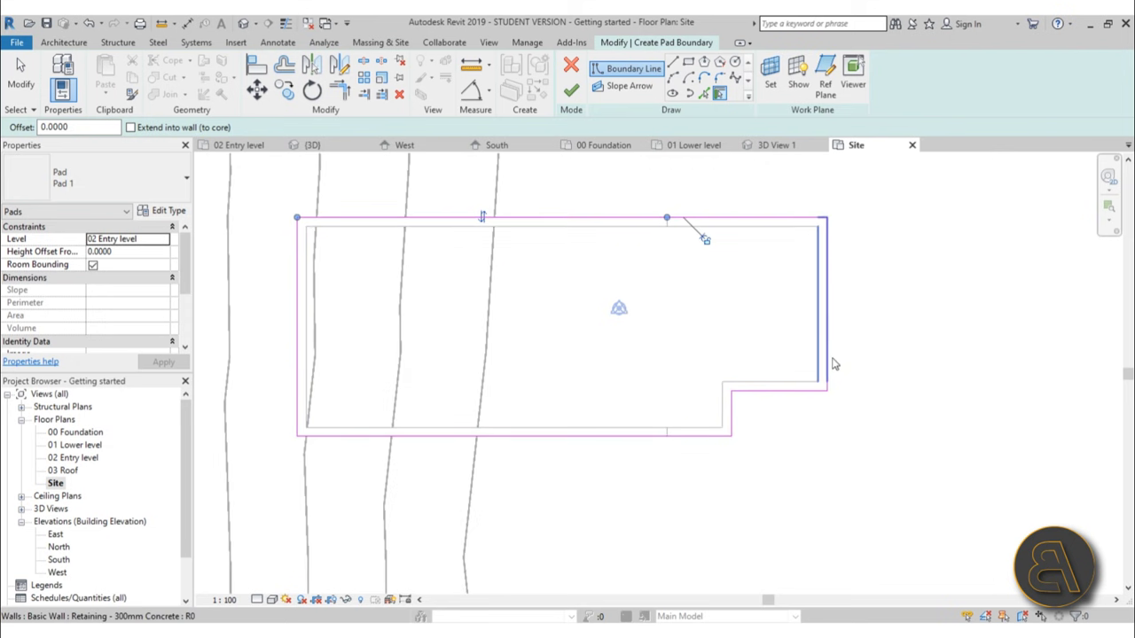
pyautogui.scroll(1, 302, 385)
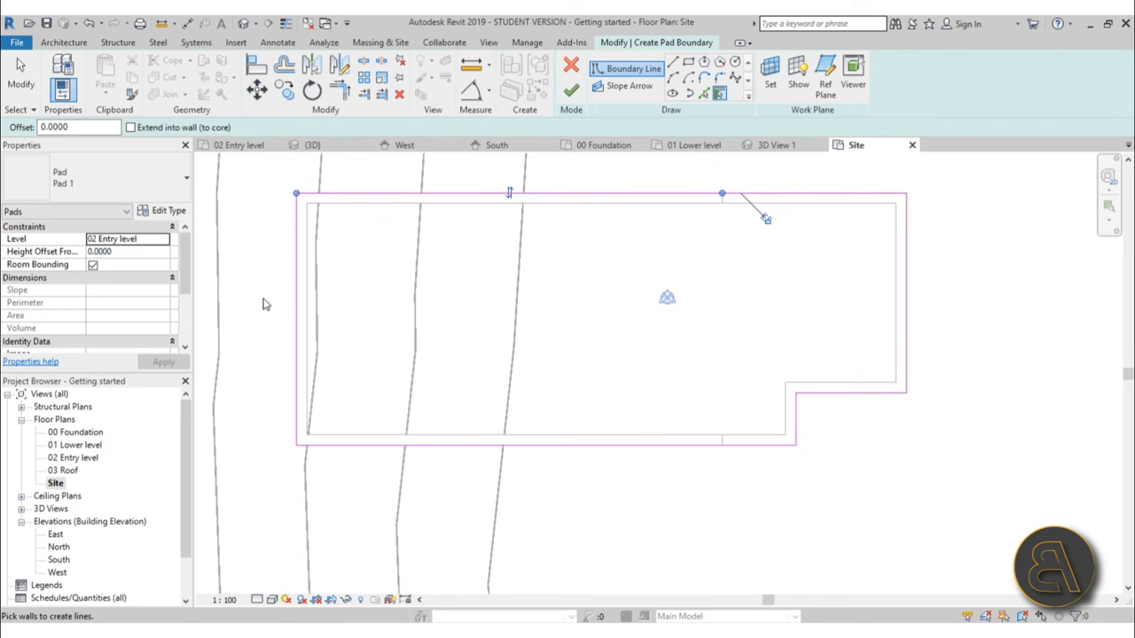
pyautogui.click(509, 194)
pyautogui.click(517, 206)
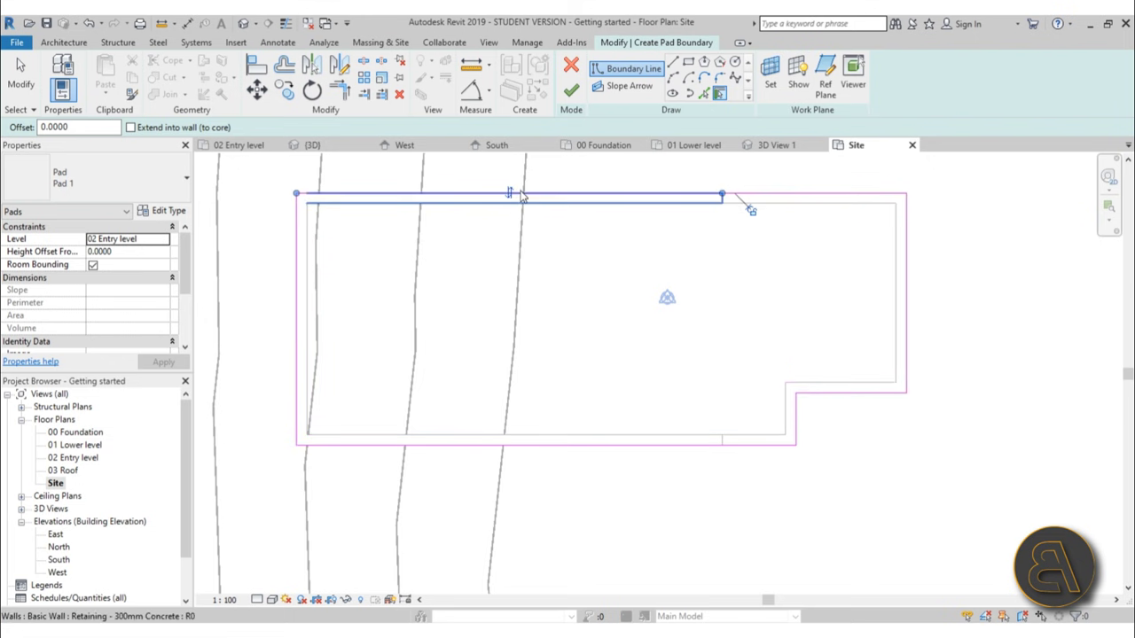
pyautogui.click(515, 193)
pyautogui.click(517, 207)
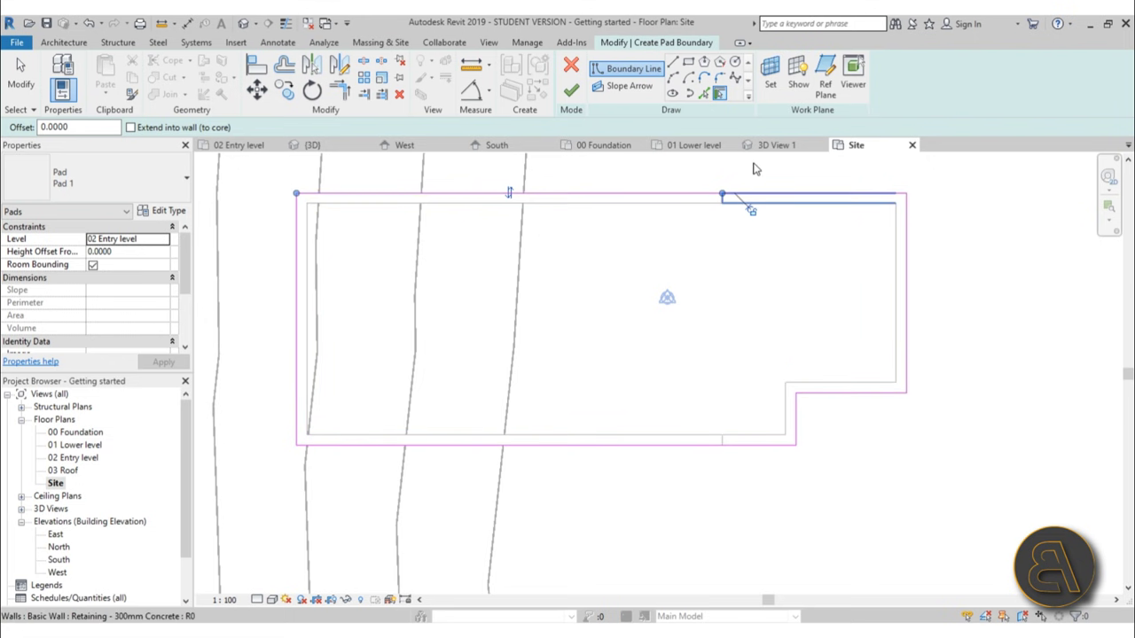
# Finish the building pad sketch and inspect the pad from several angles in the default 3D view.
pyautogui.scroll(-1, 489, 286)
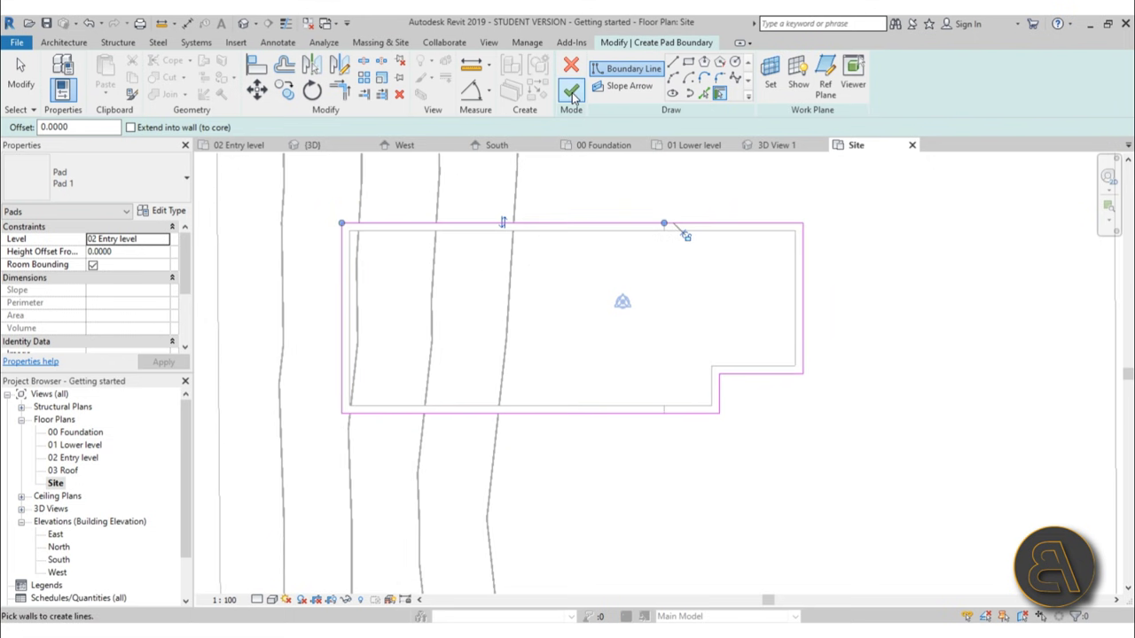
pyautogui.click(571, 89)
pyautogui.click(243, 24)
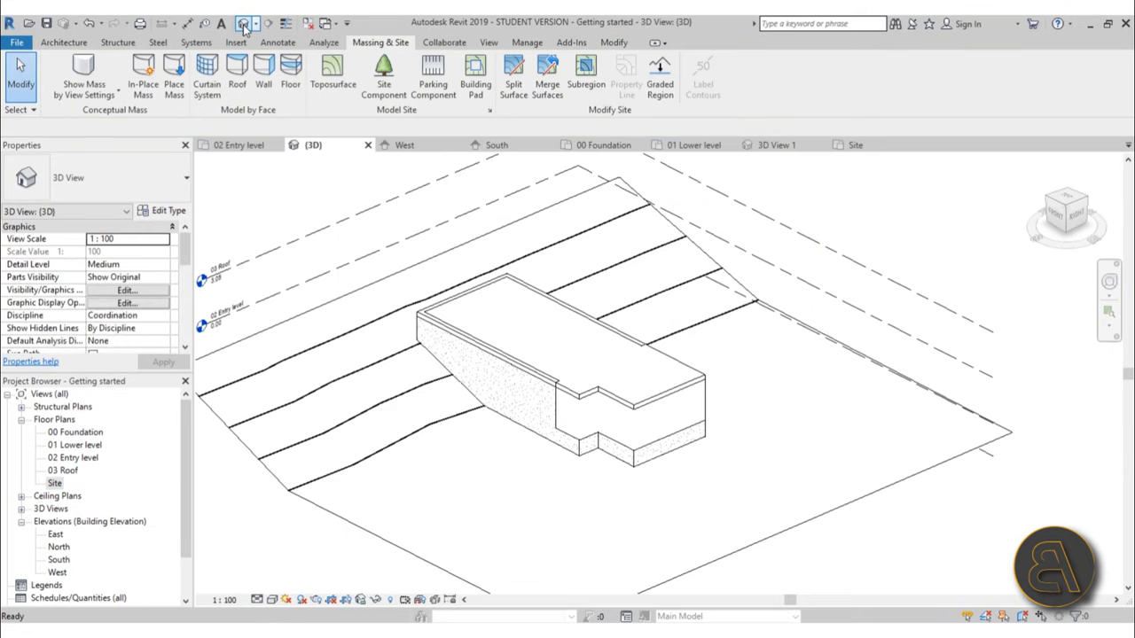
pyautogui.keyDown('shift'); pyautogui.moveTo(762, 377); pyautogui.dragTo(449, 250, button='middle'); pyautogui.keyUp('shift')
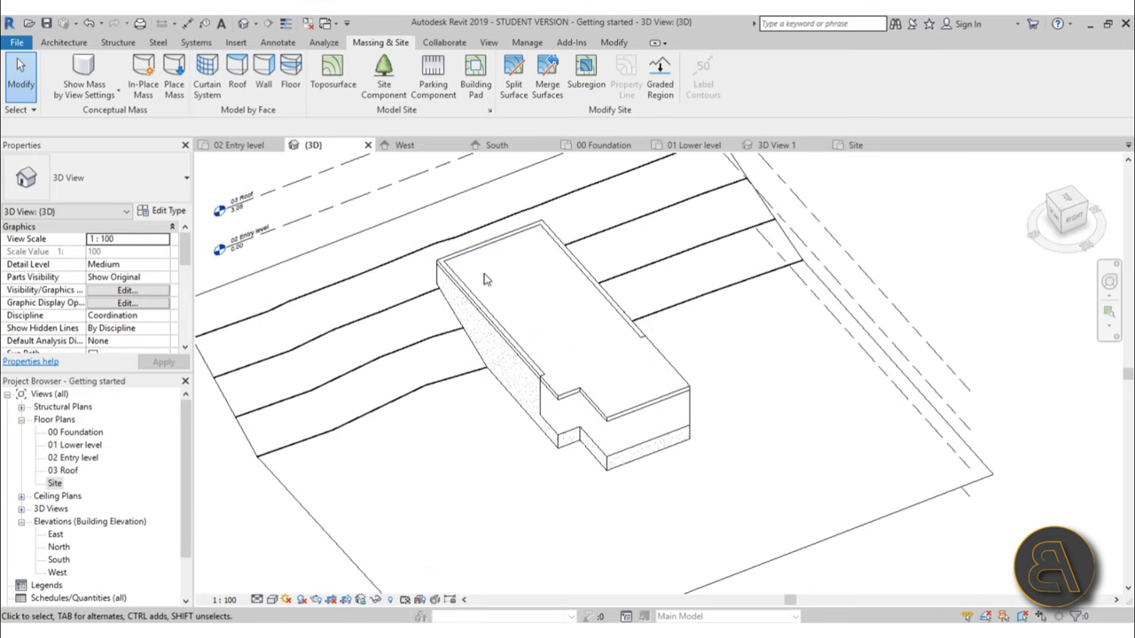
pyautogui.keyDown('shift'); pyautogui.moveTo(503, 398); pyautogui.dragTo(550, 434, button='middle'); pyautogui.keyUp('shift')
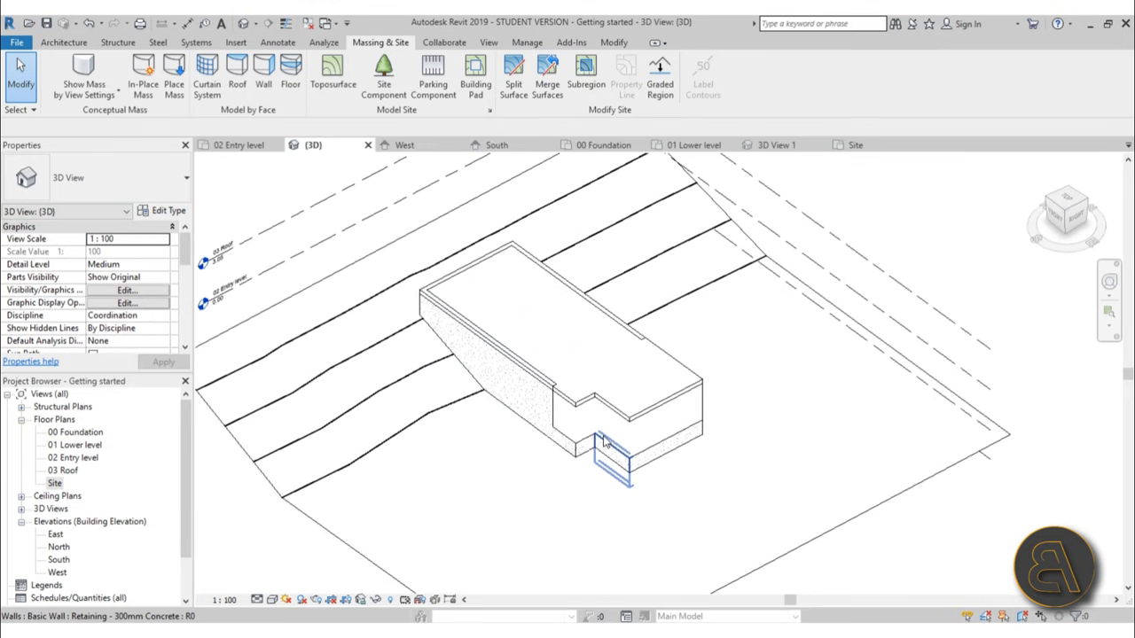
pyautogui.keyDown('shift'); pyautogui.moveTo(591, 354); pyautogui.dragTo(580, 393, button='middle'); pyautogui.keyUp('shift')
# Set the building pad's level to 00 Foundation and check the excavated area inside the foundation walls.
pyautogui.click(553, 369)
pyautogui.scroll(3, 580, 393)
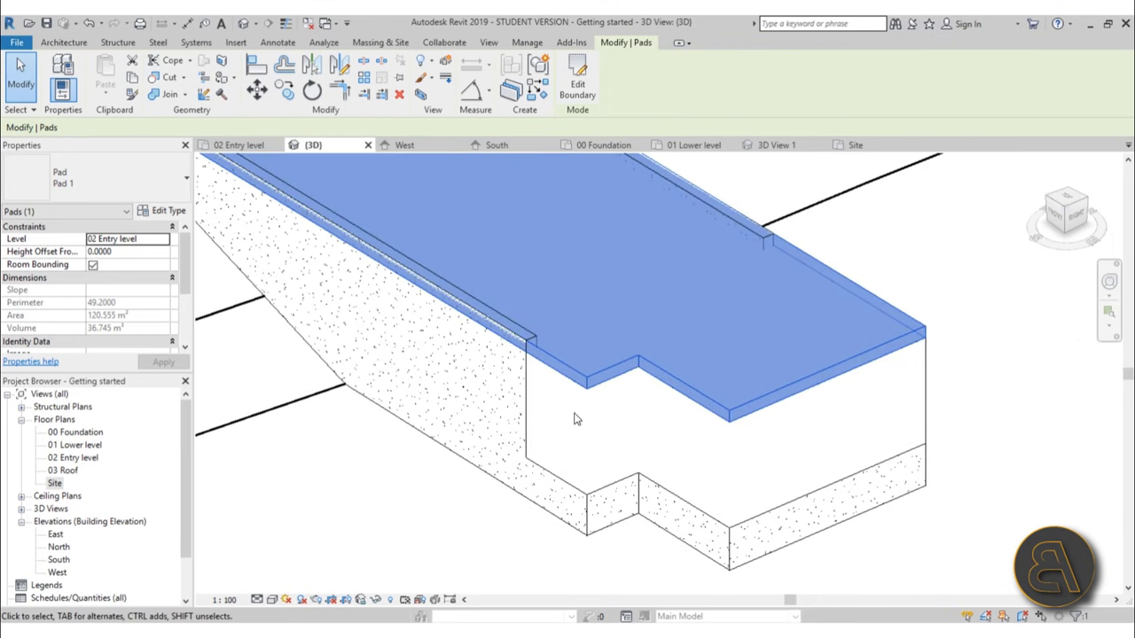
pyautogui.scroll(-3, 609, 418)
pyautogui.scroll(2, 609, 421)
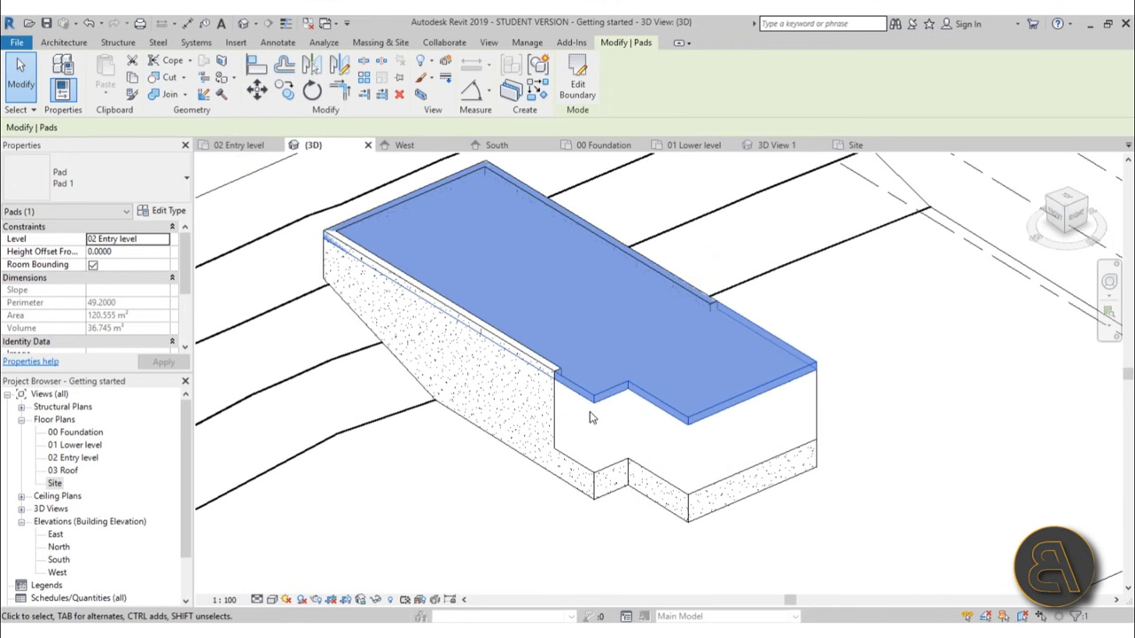
pyautogui.click(165, 246)
pyautogui.click(165, 241)
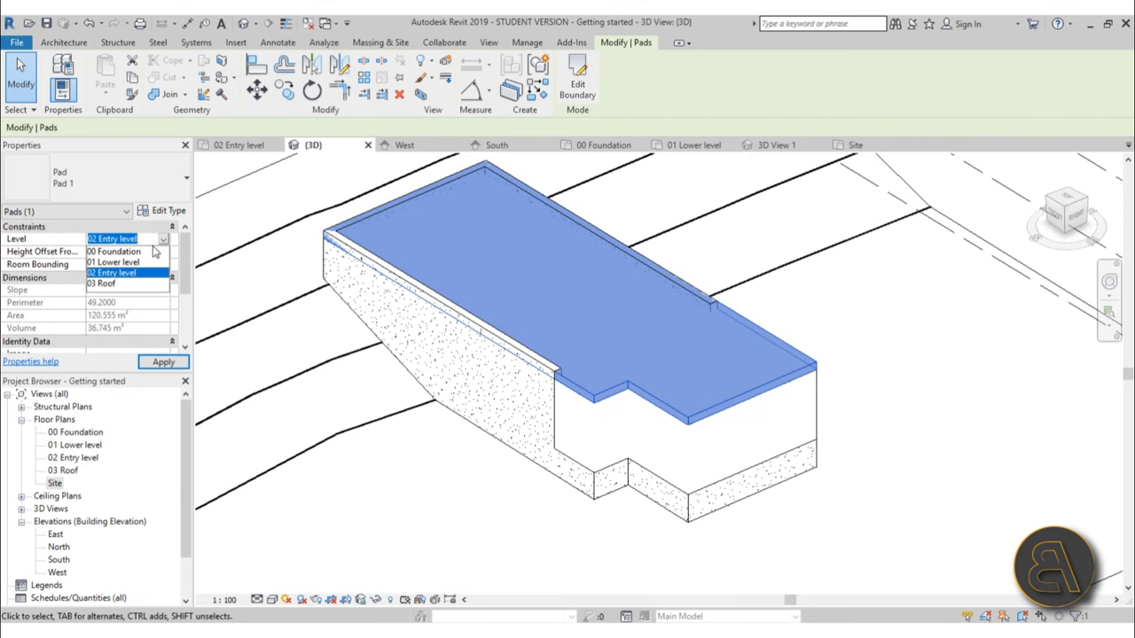
pyautogui.click(124, 251)
pyautogui.keyDown('shift'); pyautogui.moveTo(727, 357); pyautogui.dragTo(732, 322, button='middle'); pyautogui.keyUp('shift')
pyautogui.press('Escape')
pyautogui.keyDown('shift'); pyautogui.moveTo(727, 464); pyautogui.dragTo(715, 337, button='middle'); pyautogui.keyUp('shift')
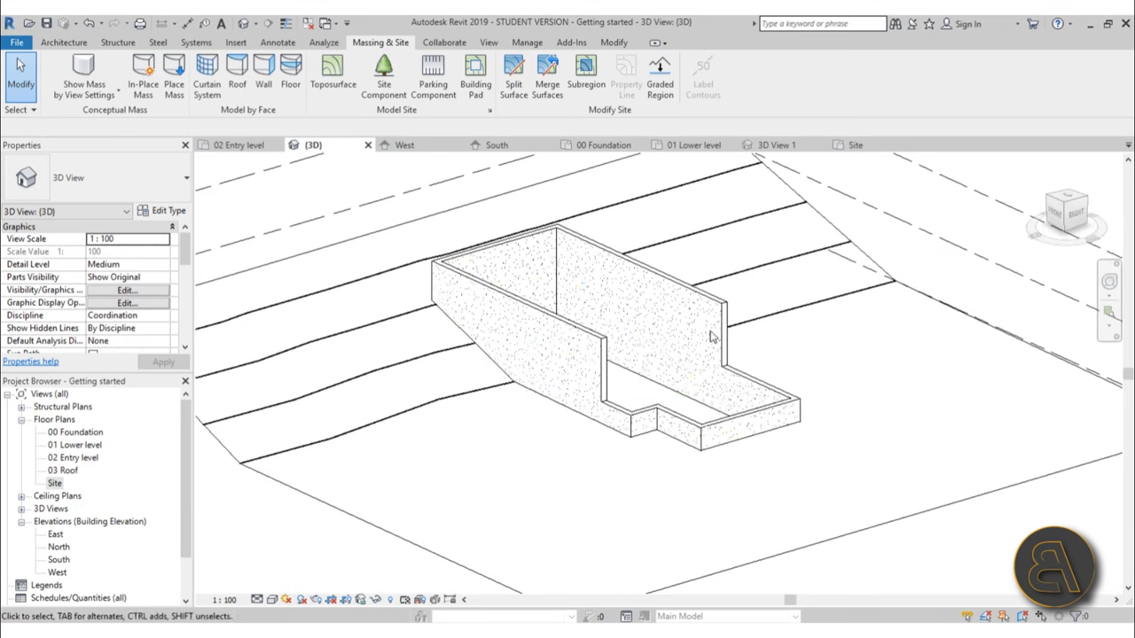
# Open the camera view 3D View 1 and examine the foundation walls against the sloping terrain.
pyautogui.click(22, 510)
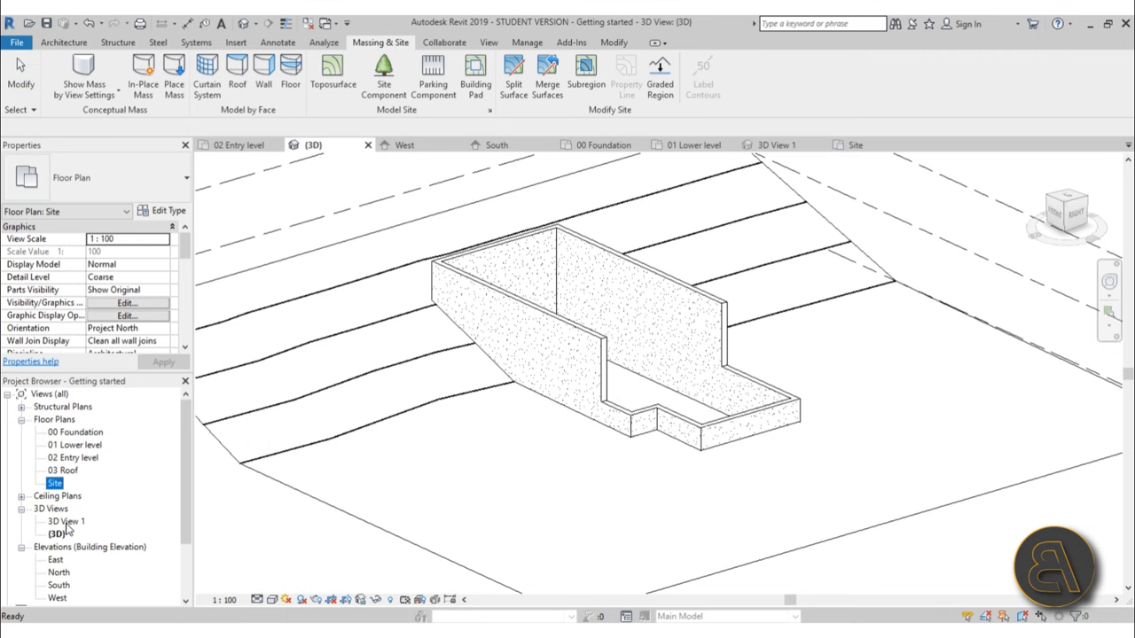
pyautogui.doubleClick(65, 523)
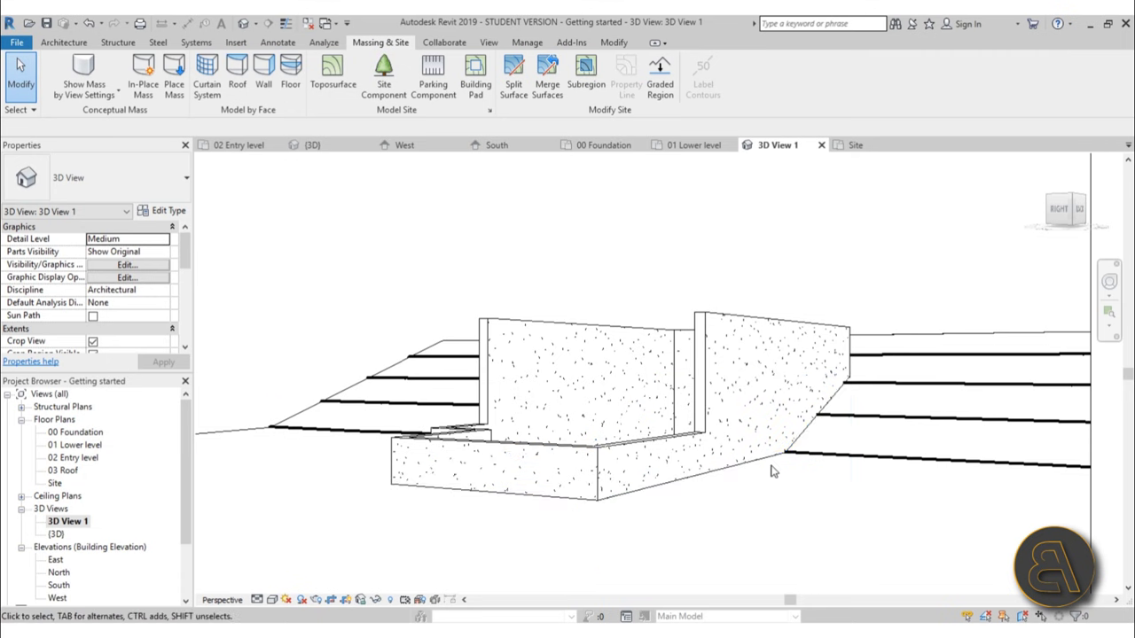
pyautogui.scroll(2, 435, 322)
pyautogui.scroll(-5, 523, 284)
pyautogui.scroll(1, 544, 396)
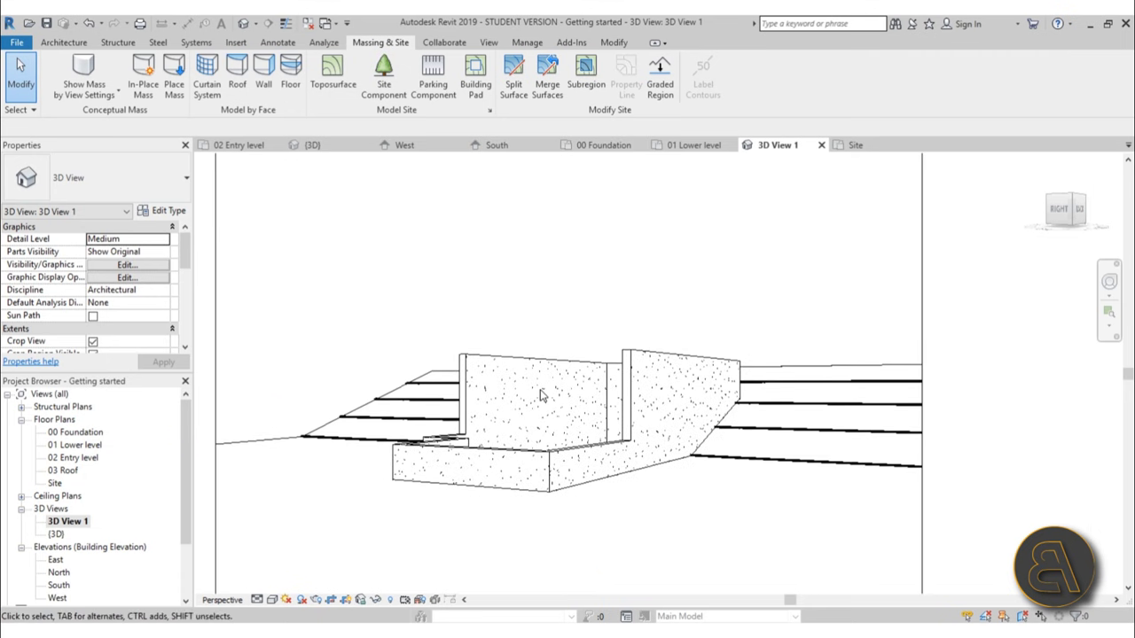